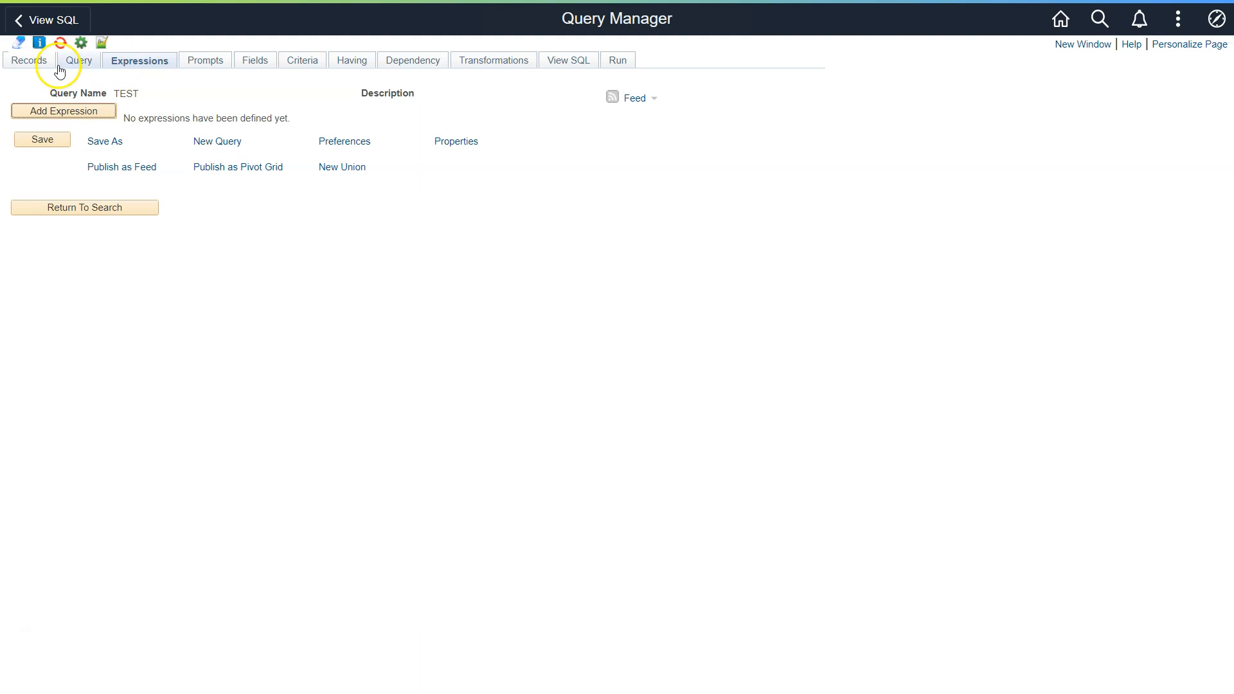
Review the TEST query's record and selected REQ_HDR fields, and run the query to view its output
{"action": "left_click", "coordinate": [32, 60]}
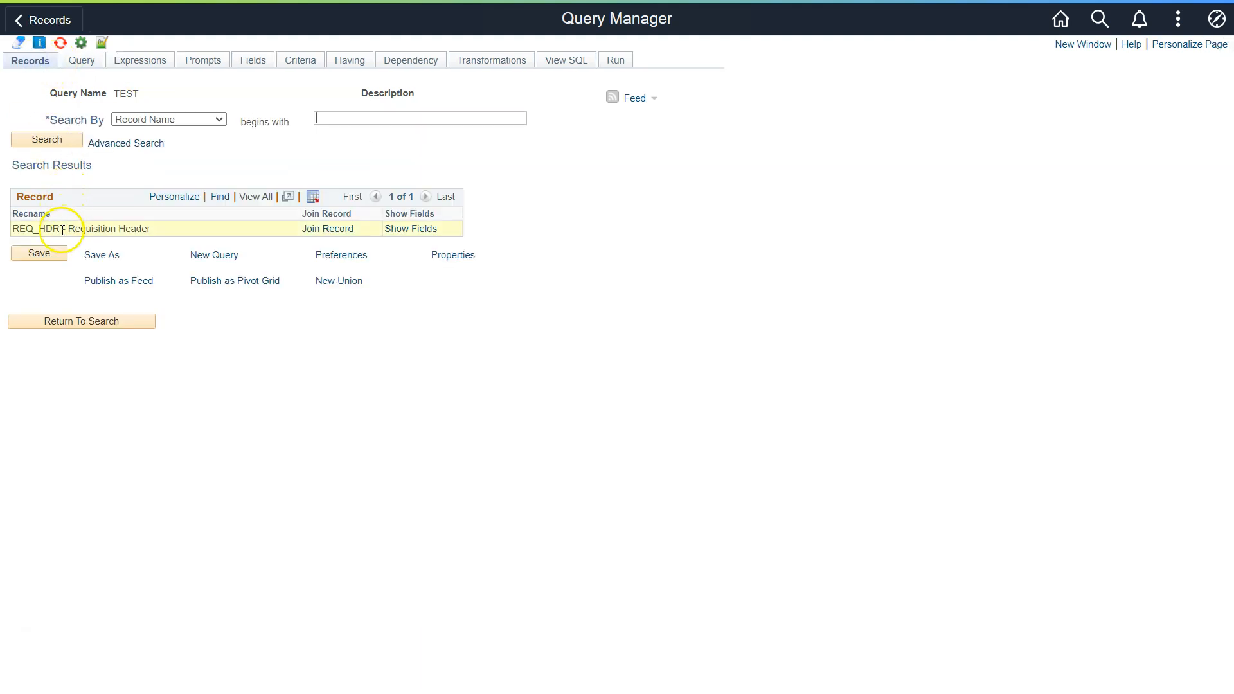
{"action": "left_click", "coordinate": [79, 60]}
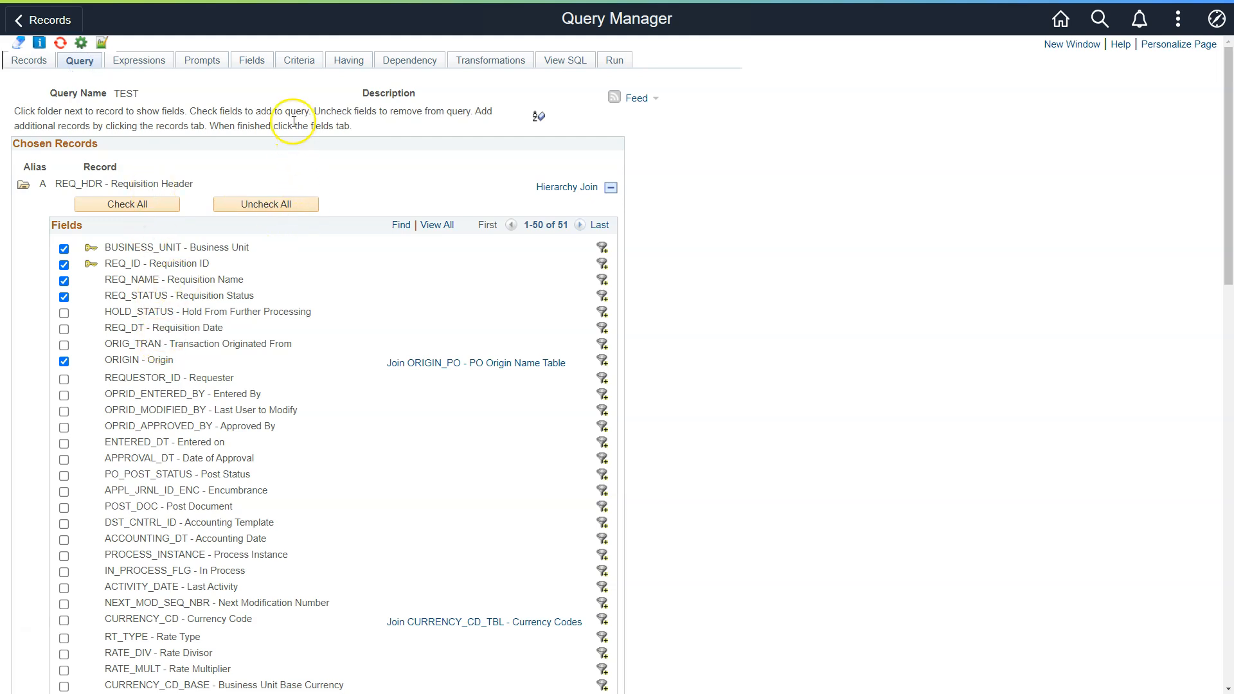
{"action": "left_click", "coordinate": [613, 60]}
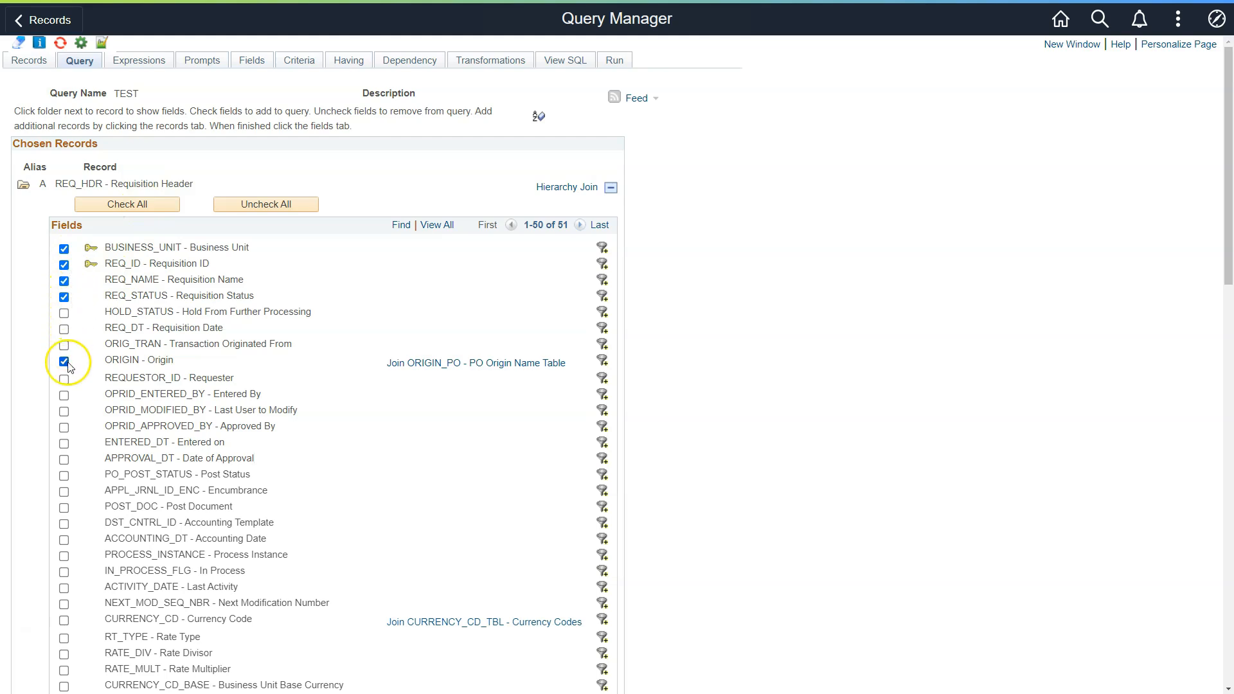
{"action": "left_click", "coordinate": [613, 64]}
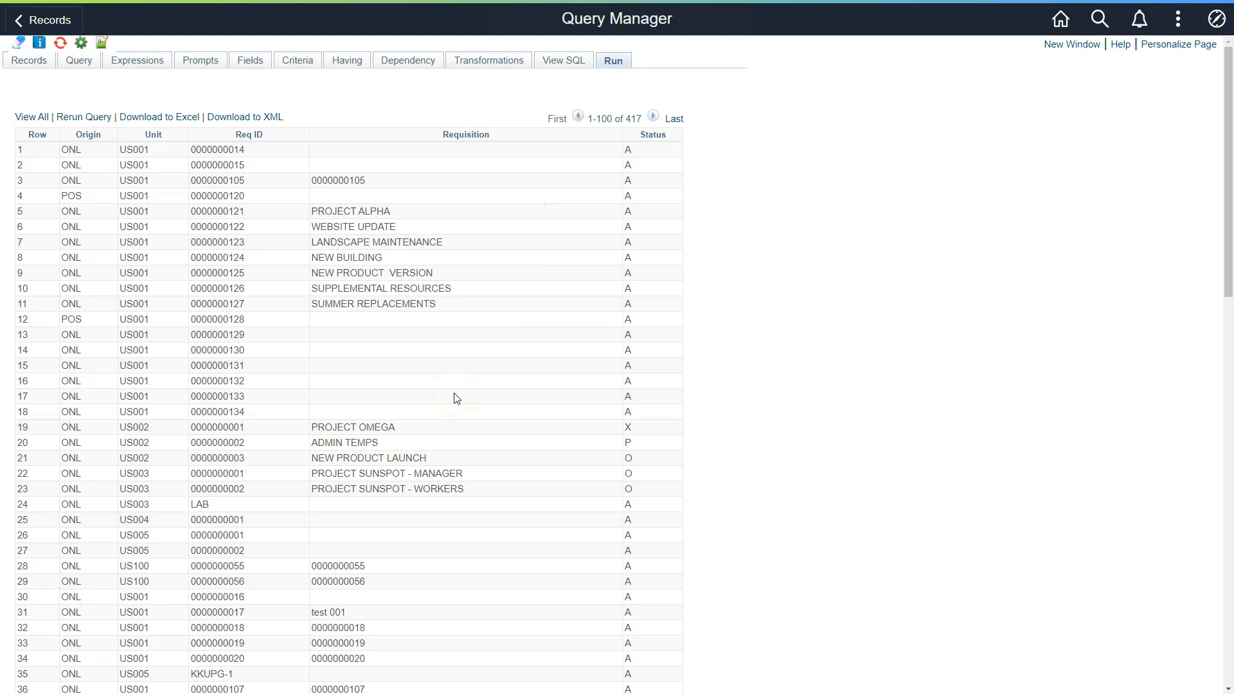
{"action": "left_click", "coordinate": [473, 388]}
Add a new expression of type Character with a length of 20
{"action": "left_click", "coordinate": [145, 61]}
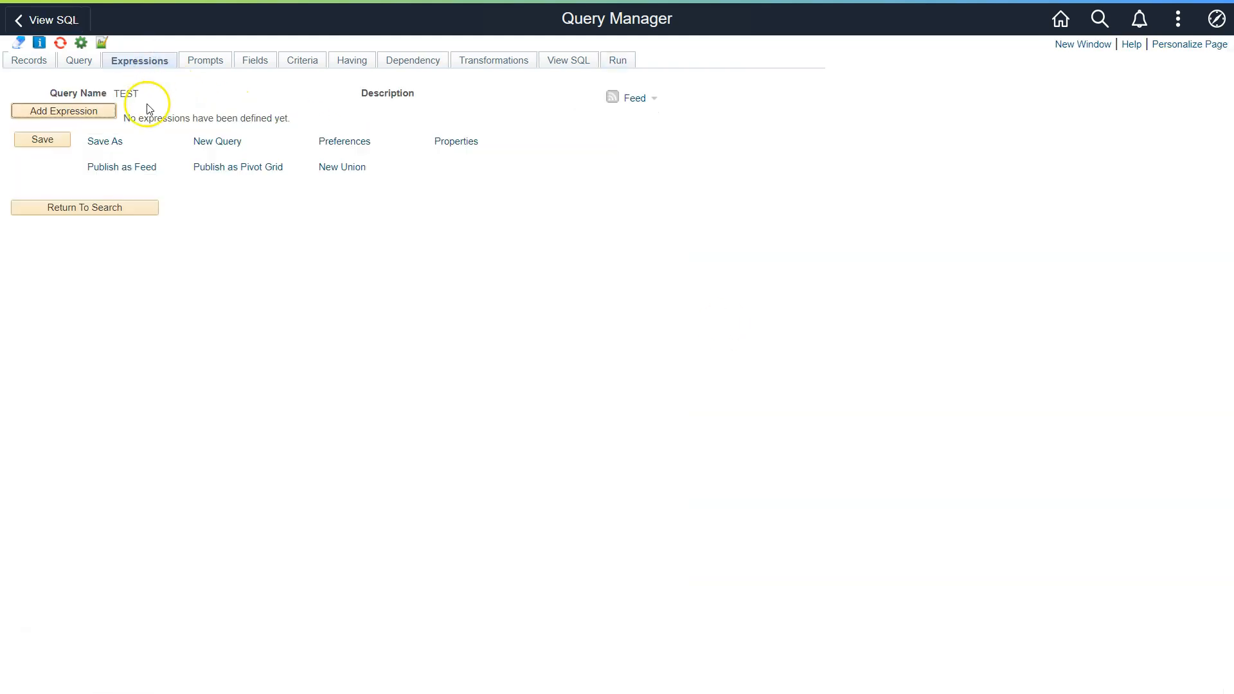
{"action": "left_click", "coordinate": [93, 117]}
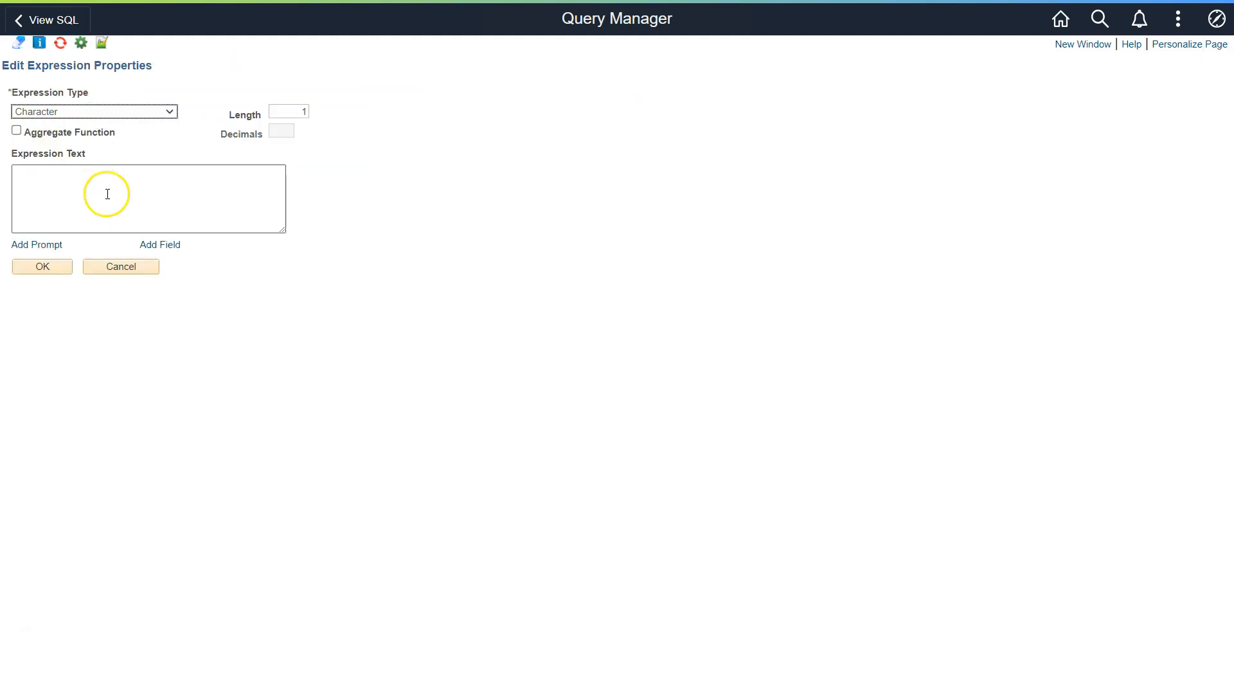
{"action": "left_click", "coordinate": [126, 187]}
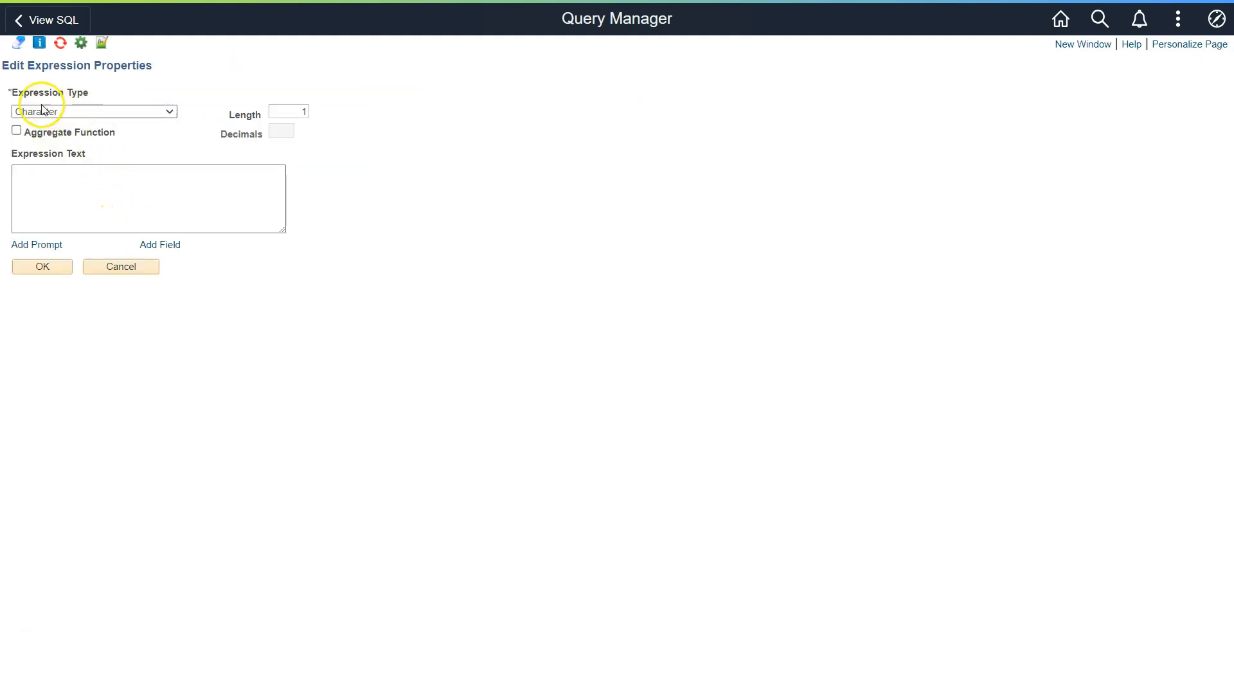
{"action": "left_click", "coordinate": [120, 111]}
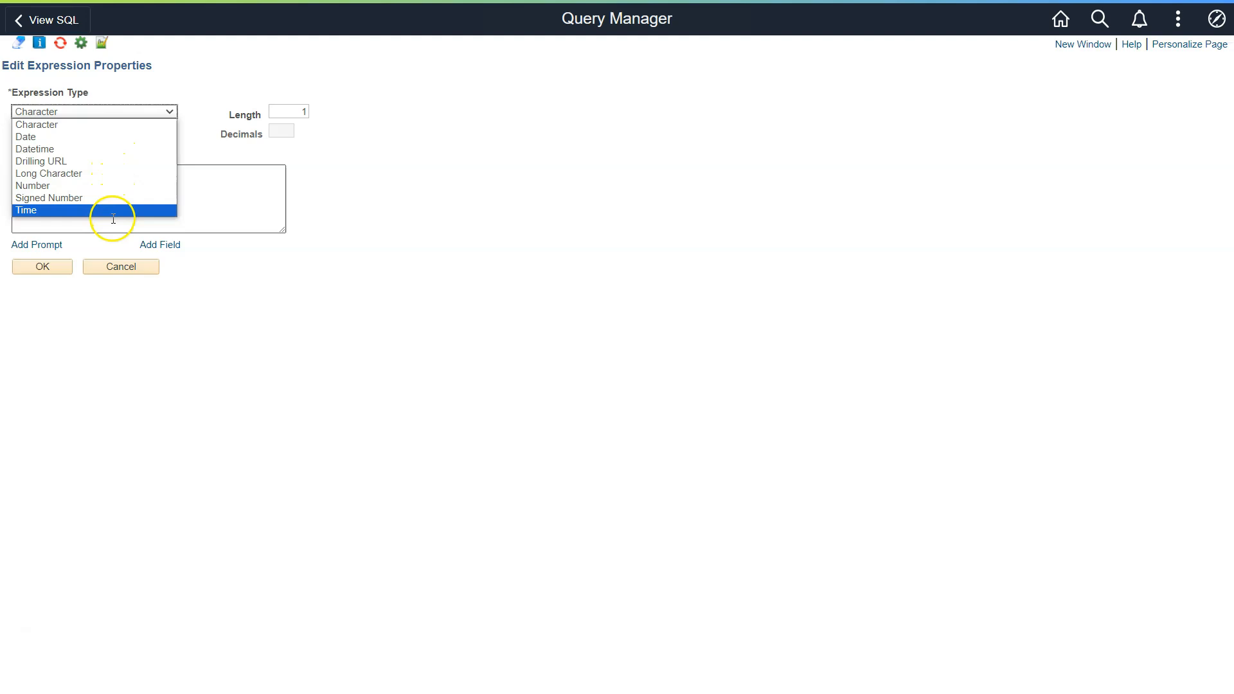
{"action": "left_click", "coordinate": [103, 130]}
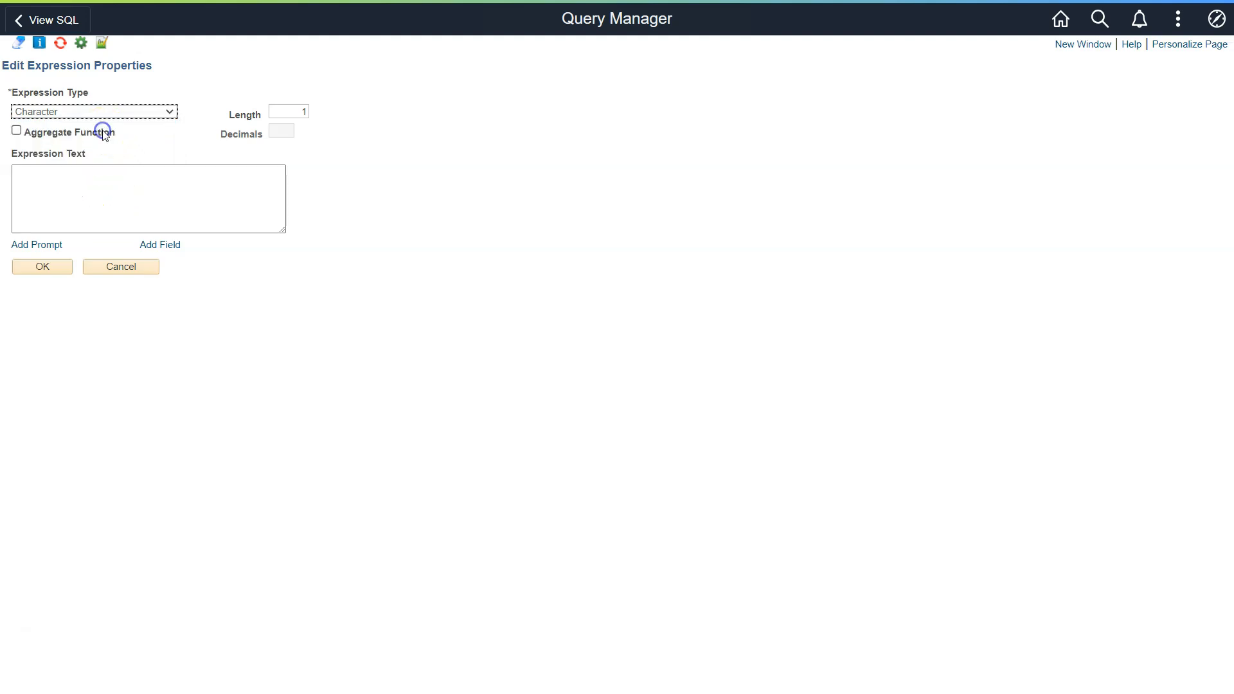
{"action": "double_click", "coordinate": [302, 112]}
{"action": "type", "text": "20"}
Enter the expression text (A.BUSINESS_UNIT || '-' || A.REQ_ID) and save the expression to the list
{"action": "left_click", "coordinate": [174, 191]}
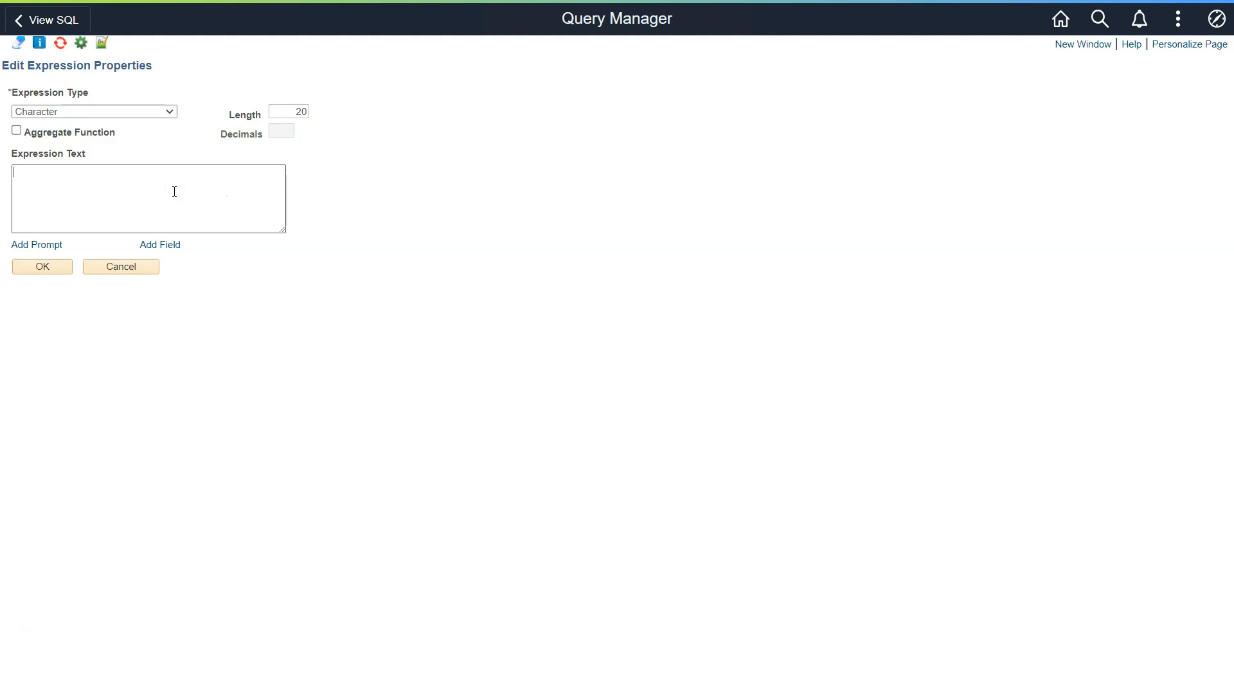
{"action": "type", "text": "()"}
{"action": "type", "text": "A."}
{"action": "type", "text": "BUSINESS"}
{"action": "type", "text": "_UNIT"}
{"action": "type", "text": " ||"}
{"action": "type", "text": " '-"}
{"action": "type", "text": "'"}
{"action": "type", "text": "||"}
{"action": "type", "text": " A.REQ_ID"}
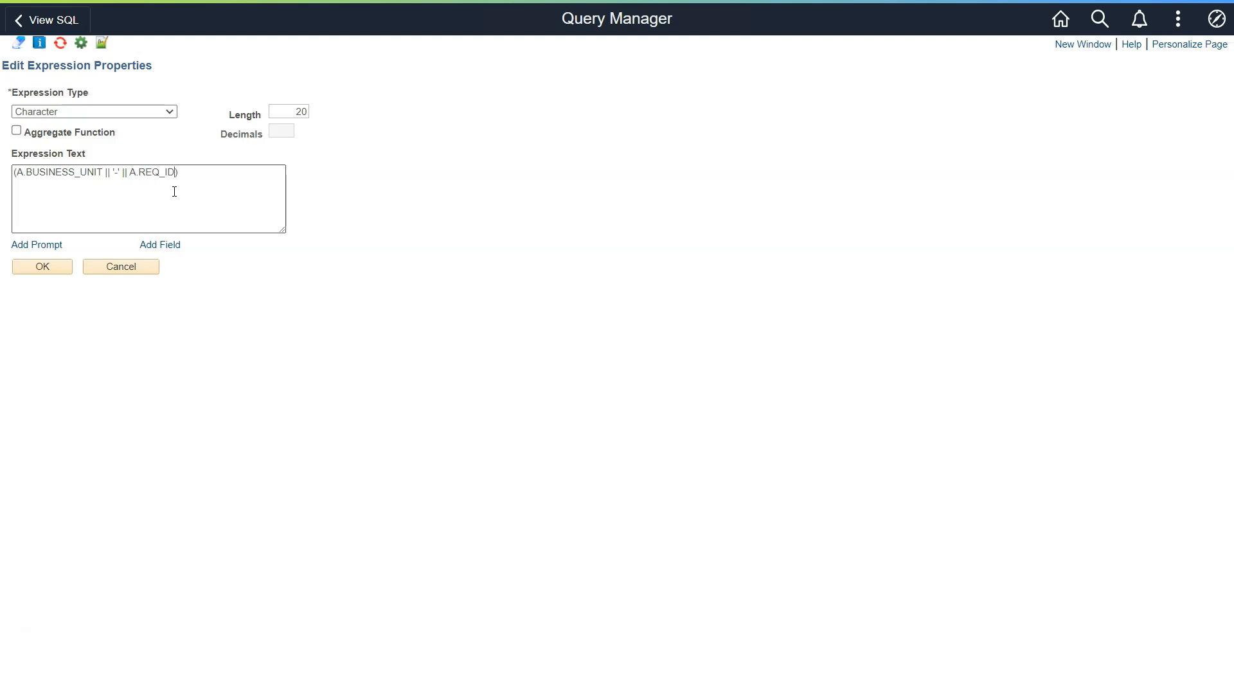
{"action": "type", "text": ")"}
{"action": "key", "text": "BackSpace"}
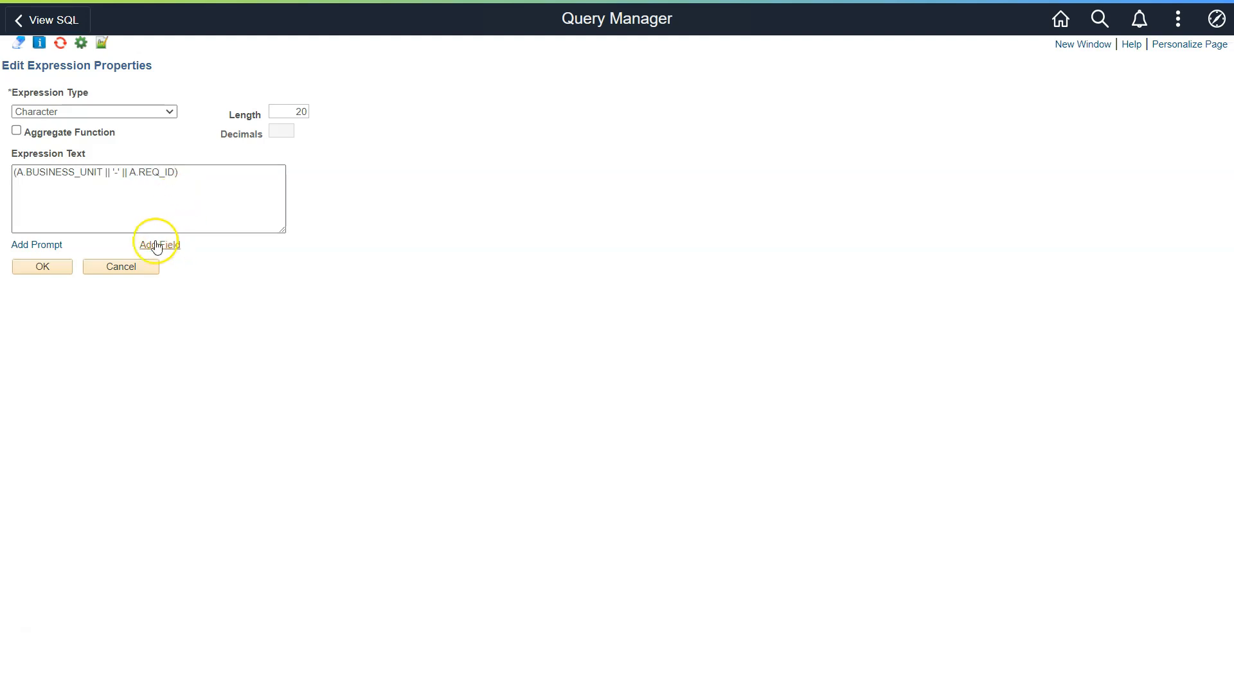
{"action": "left_click", "coordinate": [65, 275]}
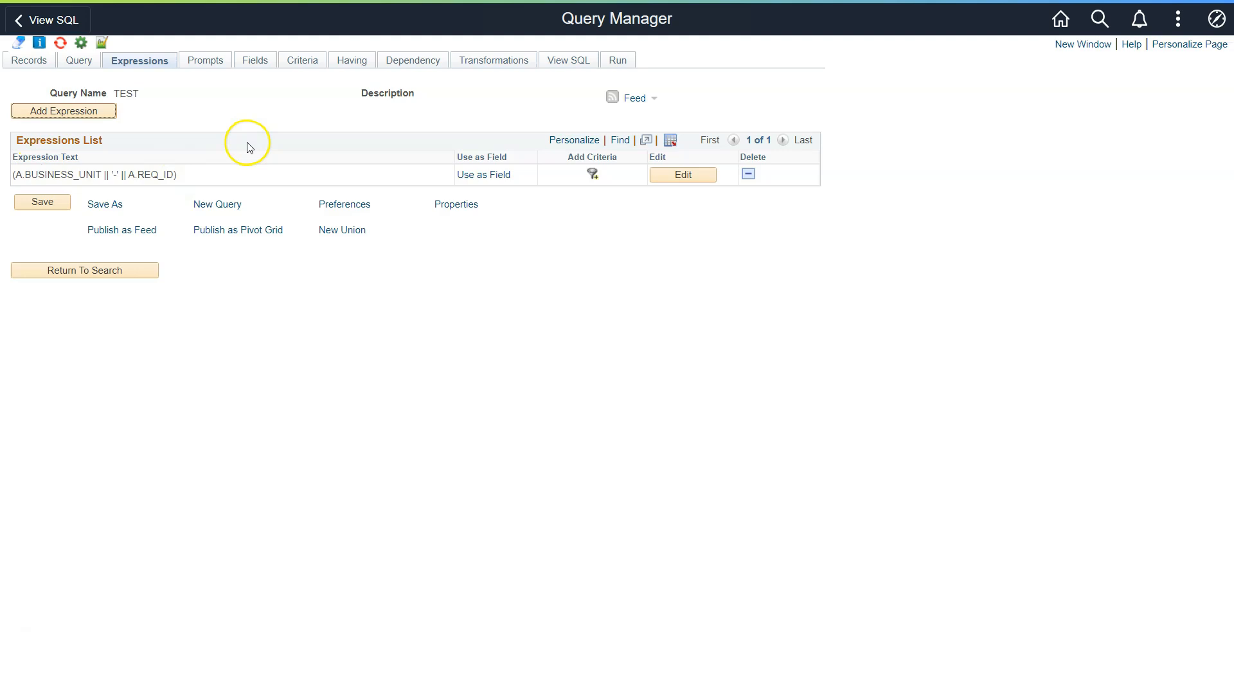
Check the query's field list and add the business unit and requisition ID expression as a field
{"action": "left_click", "coordinate": [255, 62]}
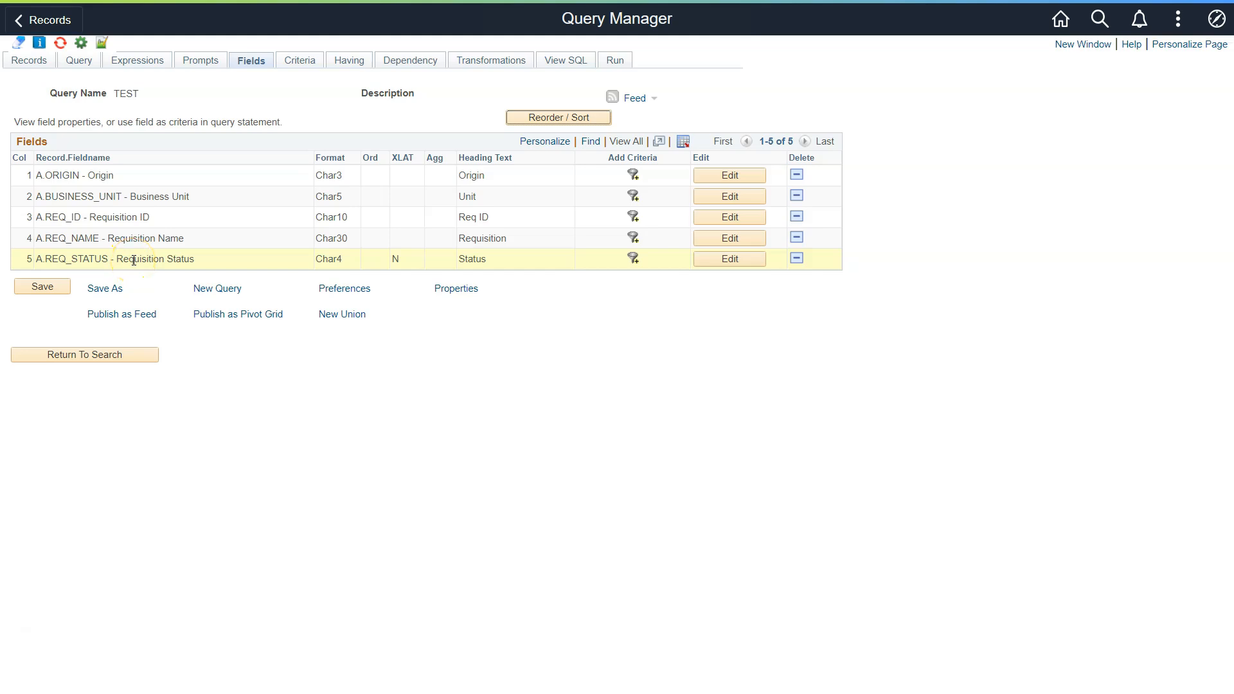
{"action": "left_click", "coordinate": [151, 61]}
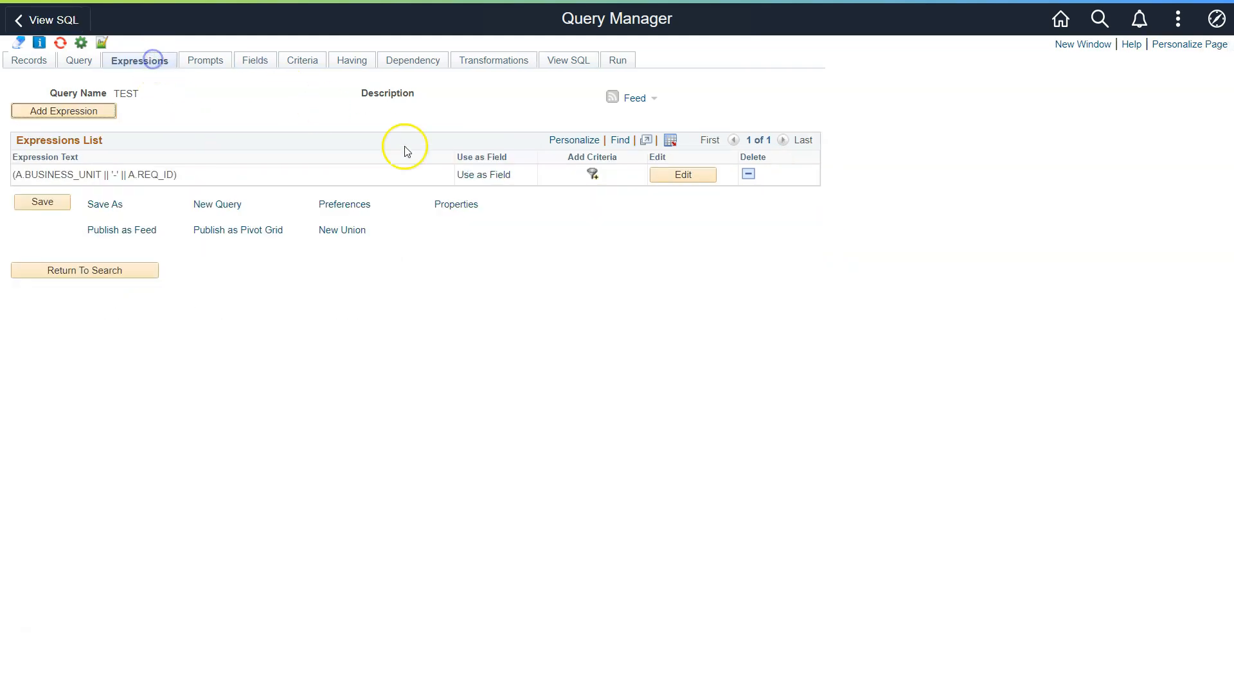
{"action": "left_click", "coordinate": [494, 183]}
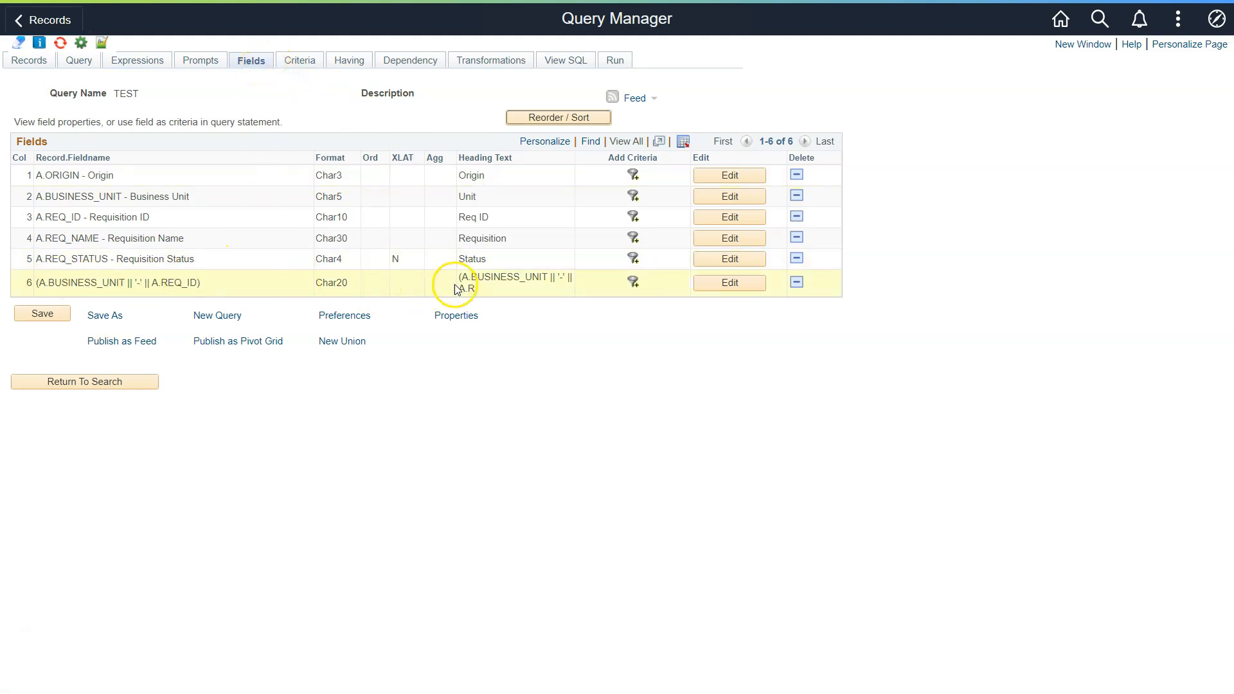
Set the expression field's heading text to BU-REQ and run the query
{"action": "left_click", "coordinate": [748, 286]}
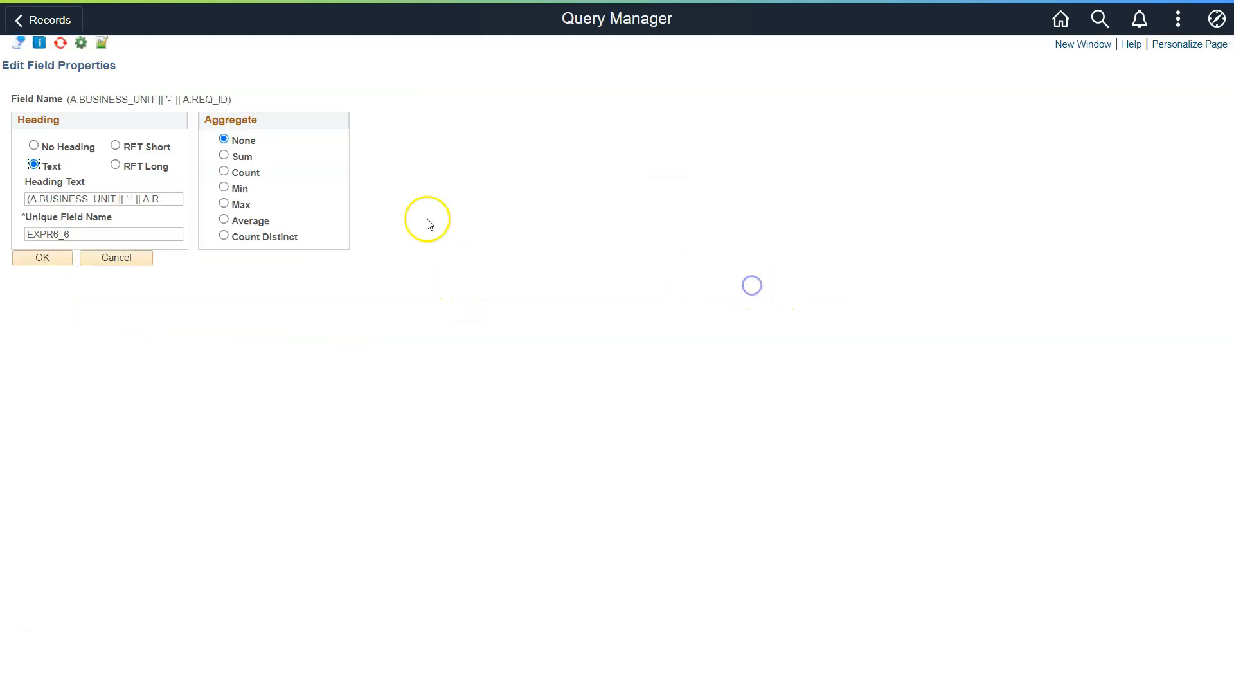
{"action": "triple_click", "coordinate": [105, 199]}
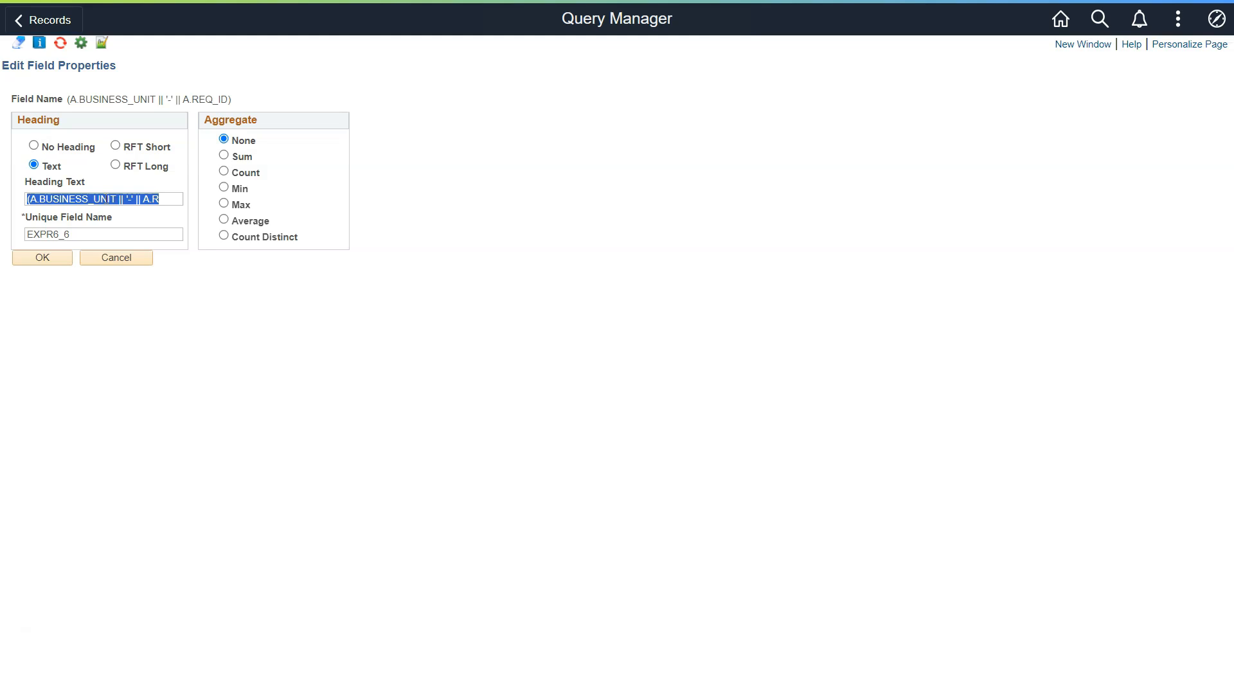
{"action": "type", "text": "BU-REQ"}
{"action": "left_click", "coordinate": [71, 258]}
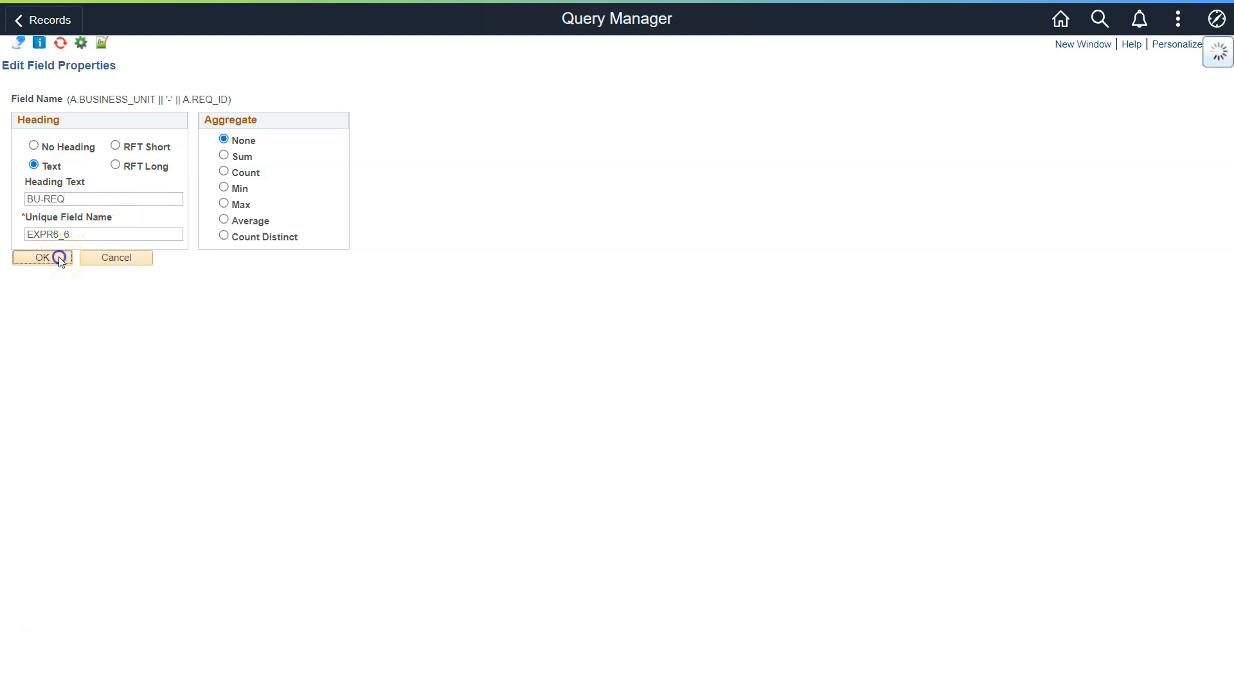
{"action": "left_click", "coordinate": [618, 61]}
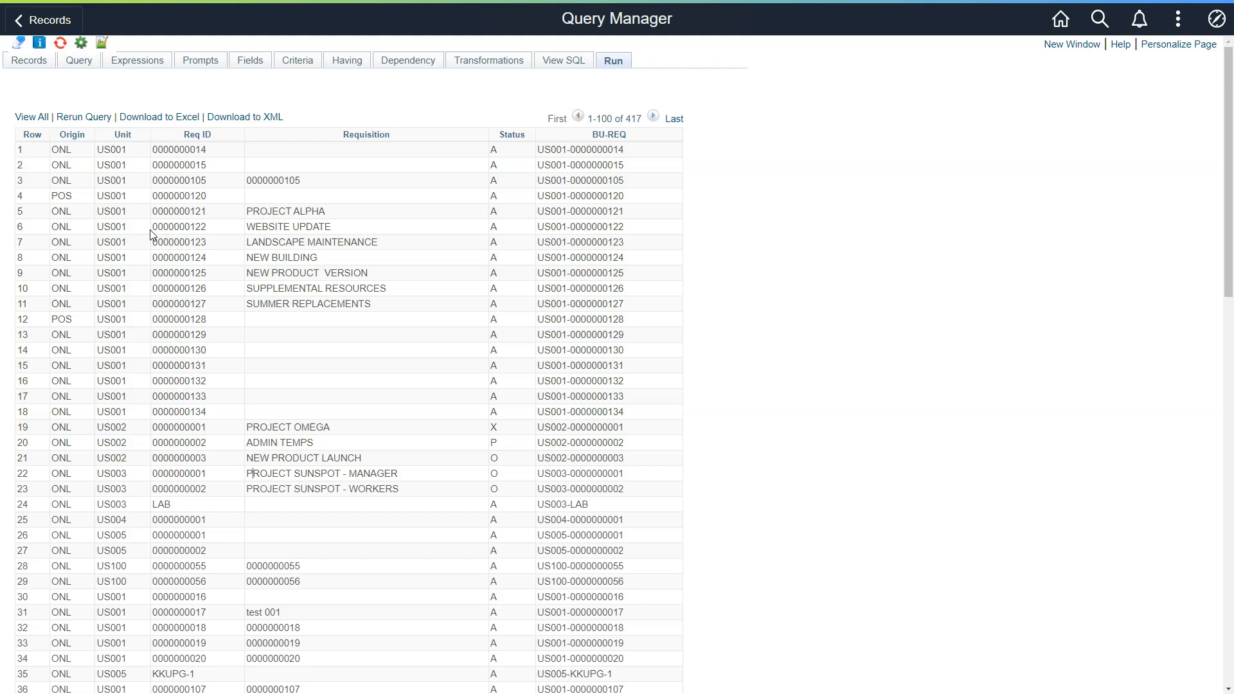
Left outer join REQ_LINE to REQ_HDR, adding the detected Business Unit and Requisition ID join criteria
{"action": "left_click", "coordinate": [29, 60]}
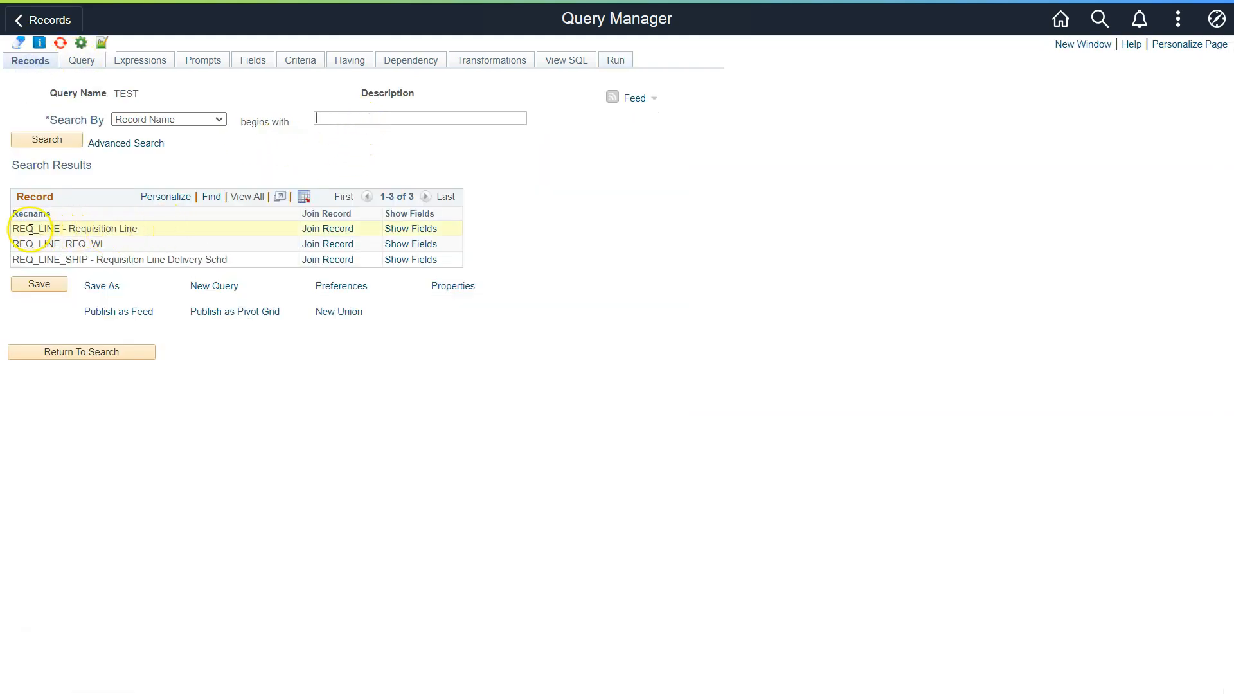
{"action": "left_click", "coordinate": [328, 229]}
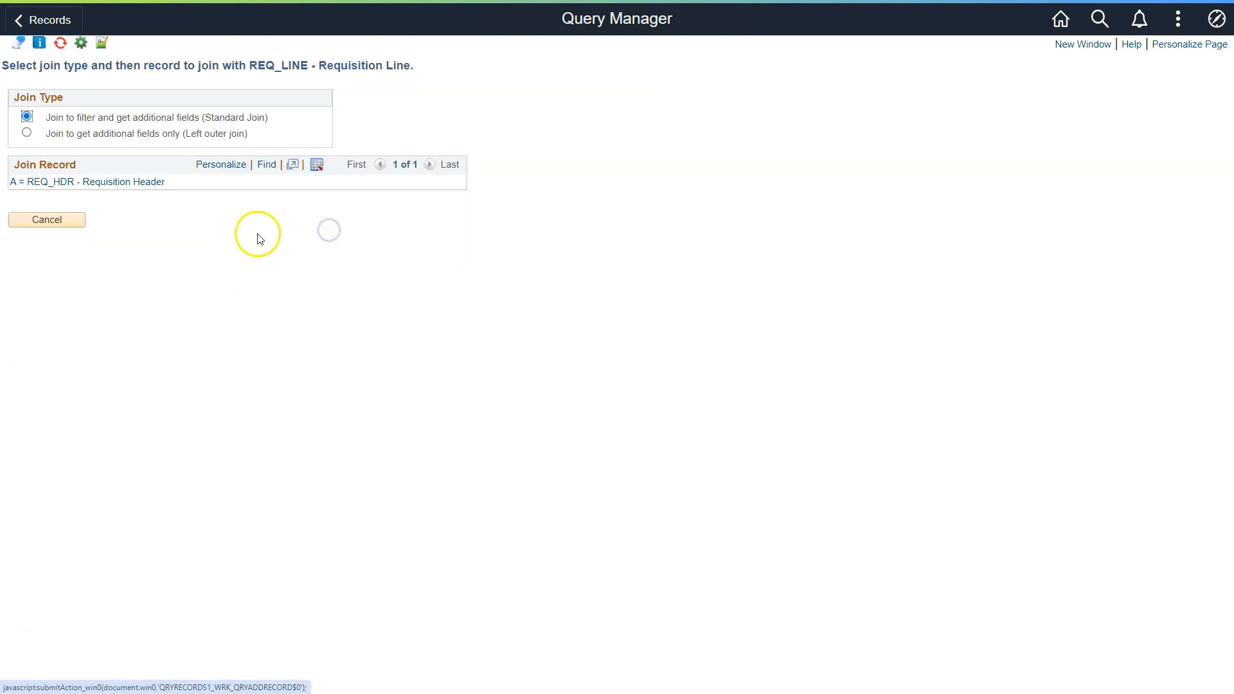
{"action": "left_click", "coordinate": [27, 133]}
{"action": "left_click", "coordinate": [75, 183]}
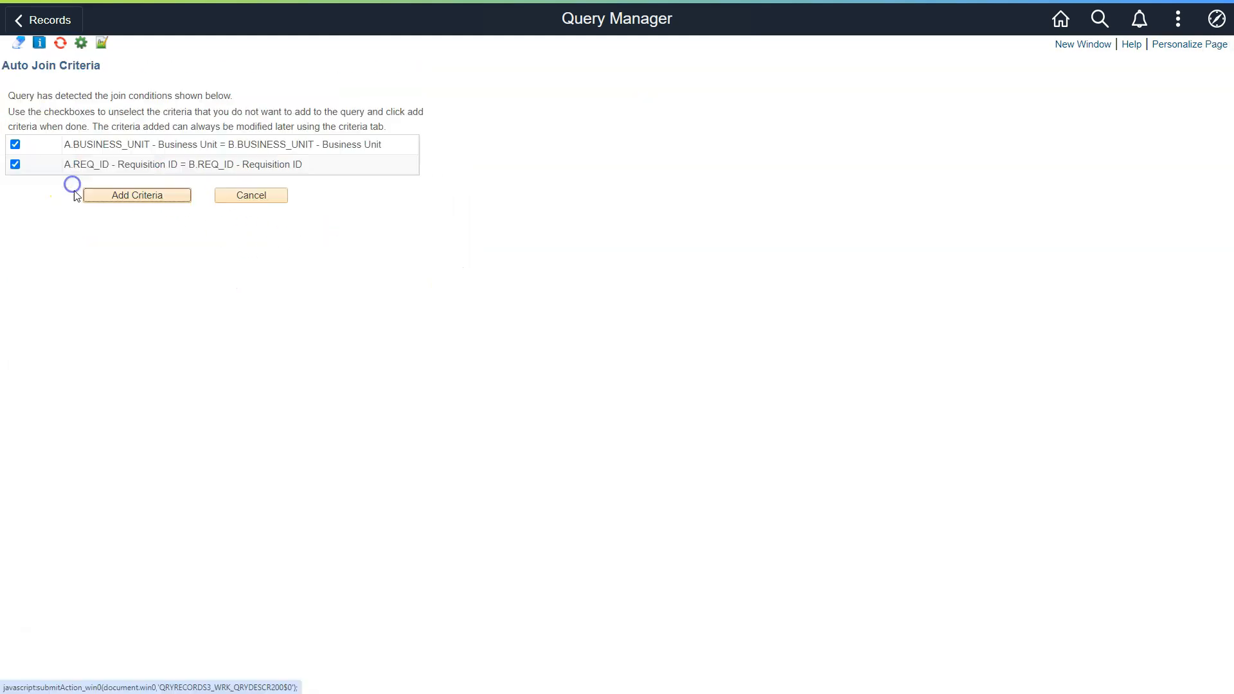
{"action": "left_click", "coordinate": [121, 197]}
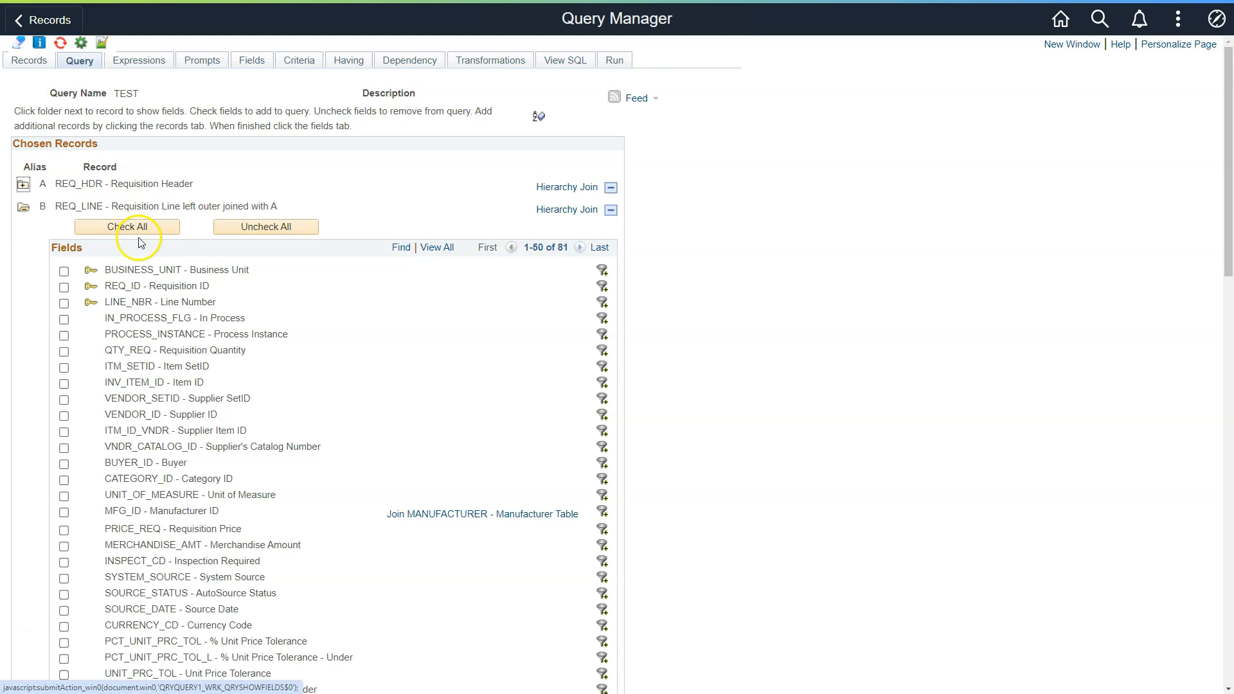
Add the MERCHANDISE_AMT field from REQ_LINE to the query and run it
{"action": "scroll", "coordinate": [138, 379], "scroll_direction": "down", "scroll_amount": 1}
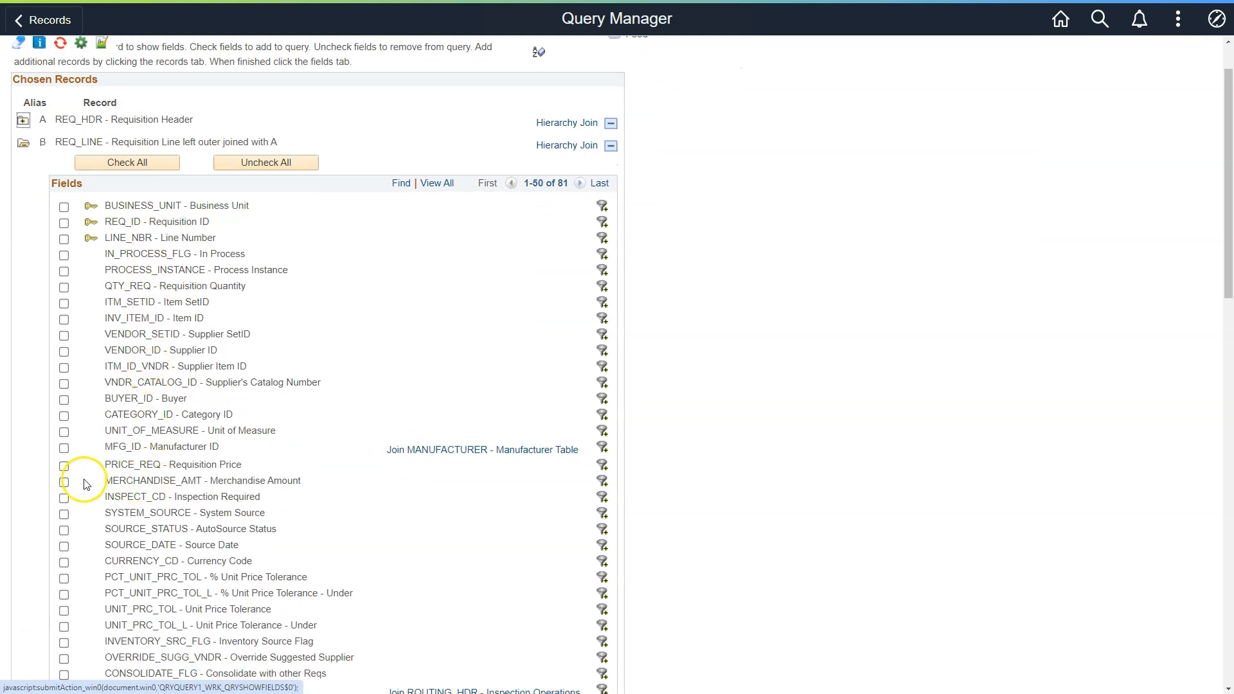
{"action": "left_click", "coordinate": [64, 483]}
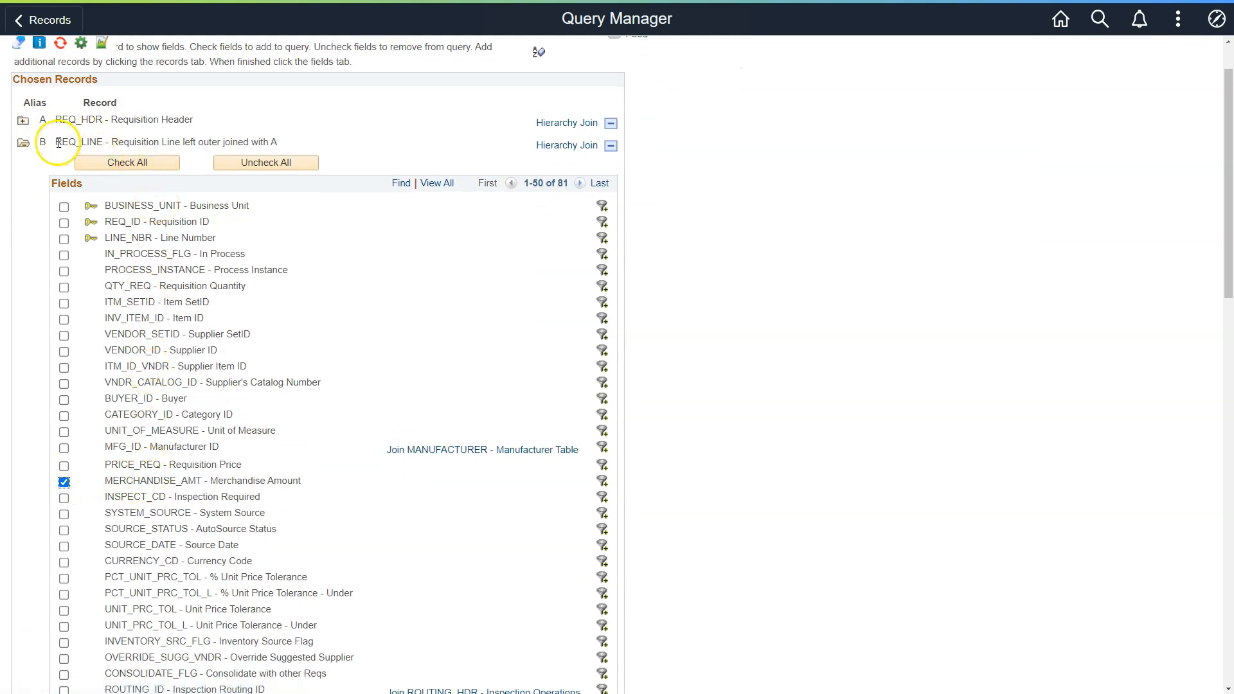
{"action": "scroll", "coordinate": [334, 252], "scroll_direction": "up", "scroll_amount": 1}
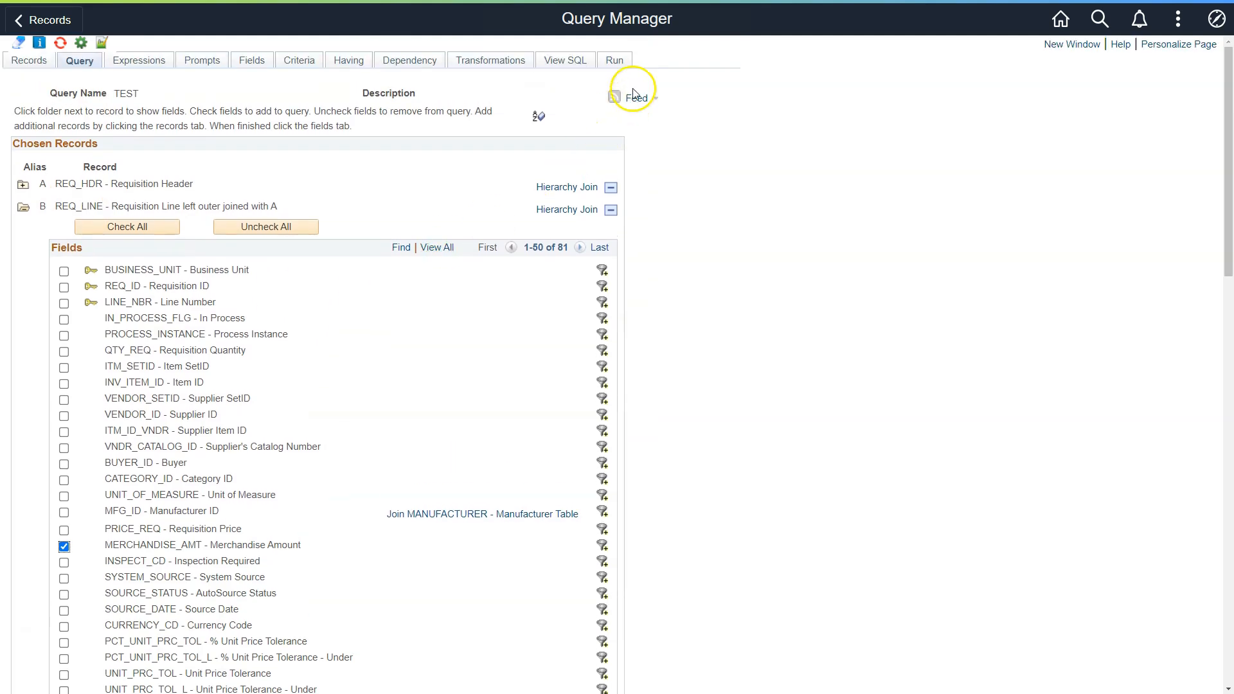
{"action": "left_click", "coordinate": [614, 61]}
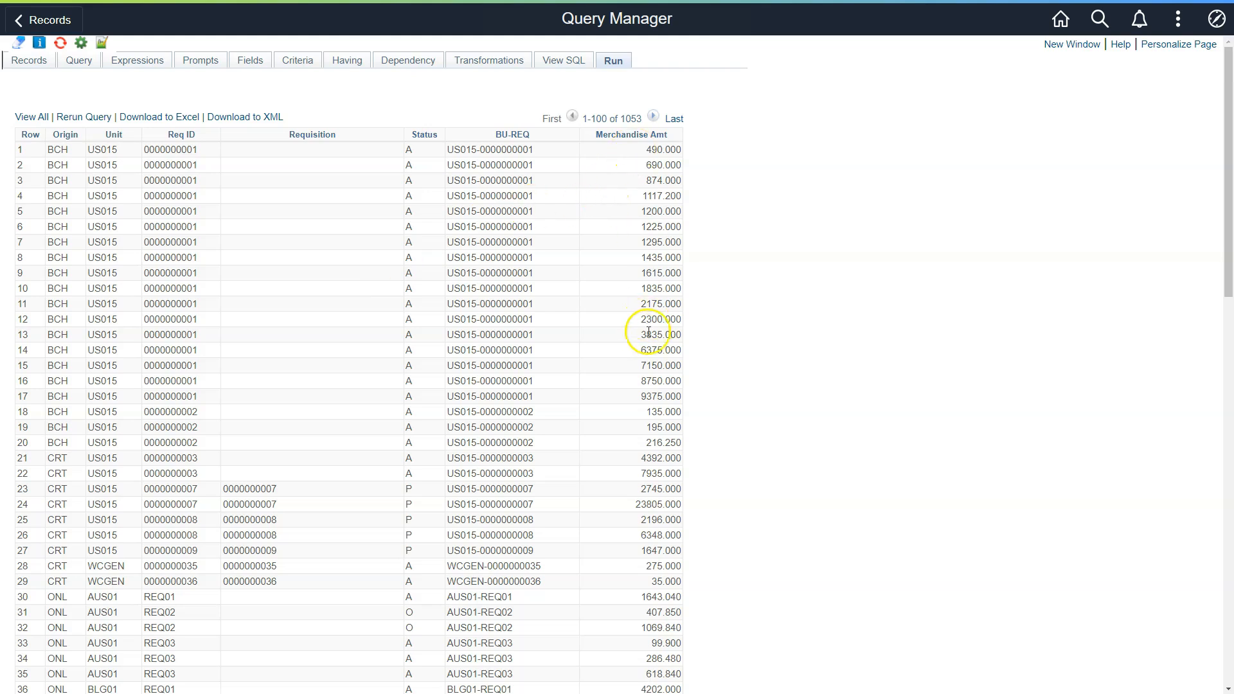
Start a second expression and enter ('$' ||) as its text
{"action": "left_click", "coordinate": [157, 63]}
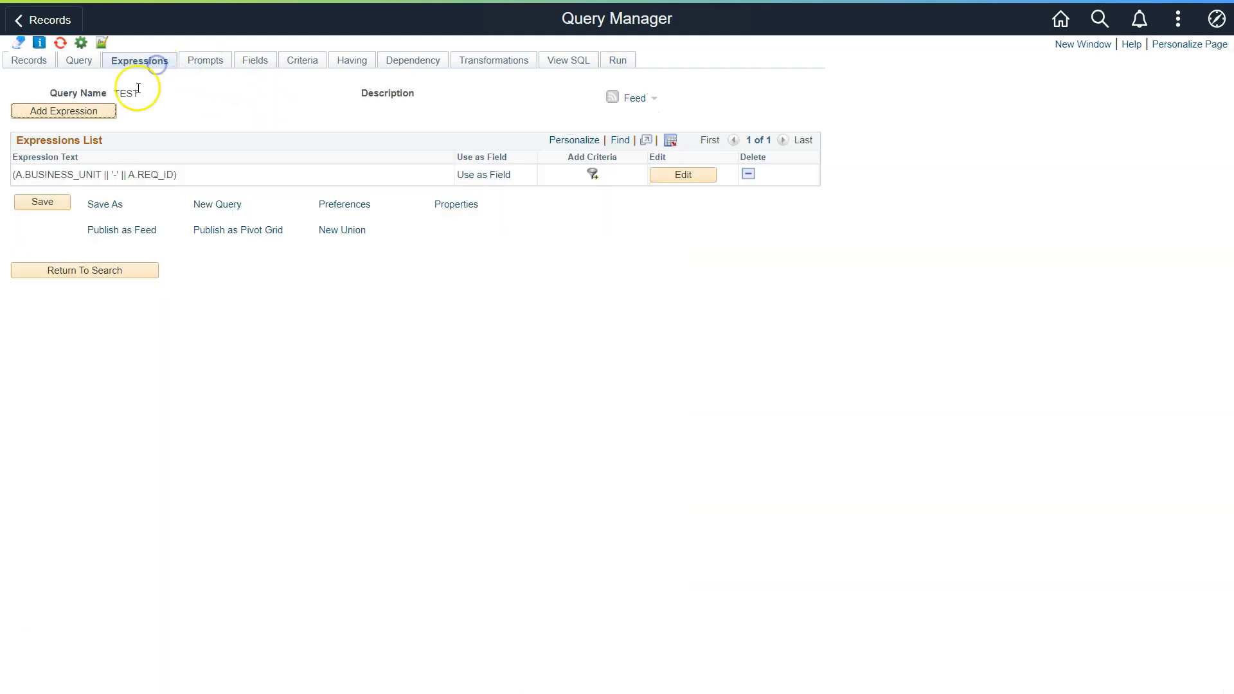
{"action": "left_click", "coordinate": [76, 111]}
{"action": "left_click", "coordinate": [109, 199]}
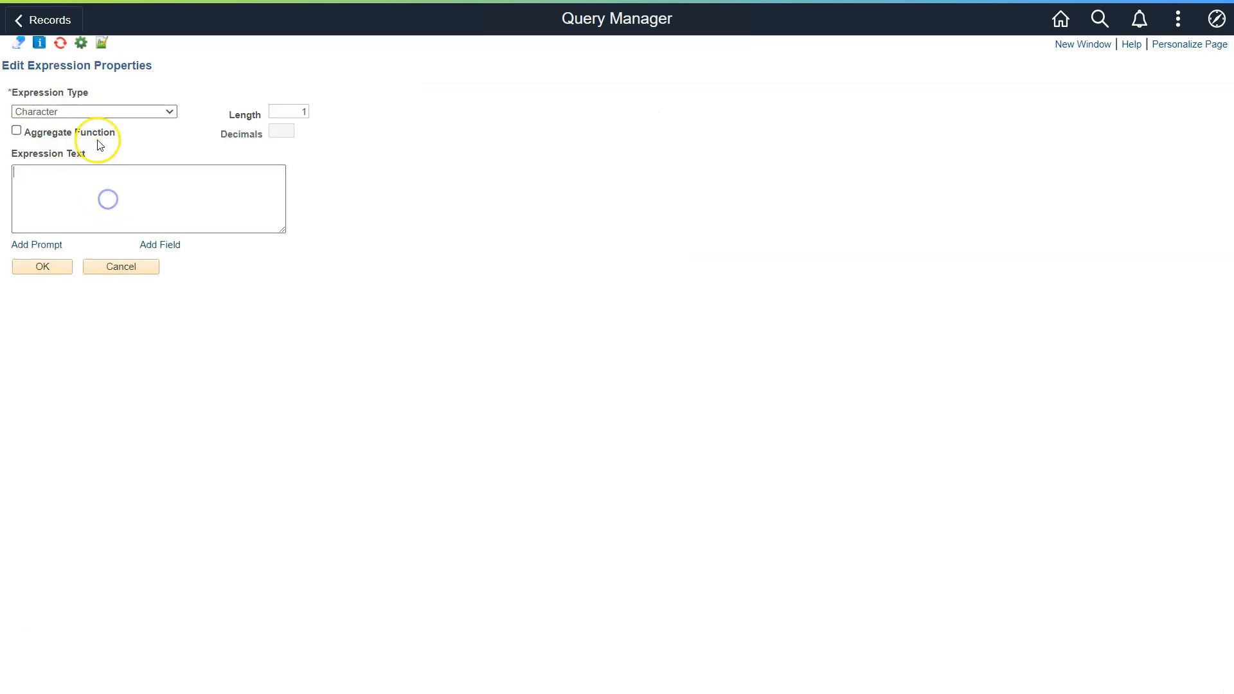
{"action": "left_click", "coordinate": [96, 202]}
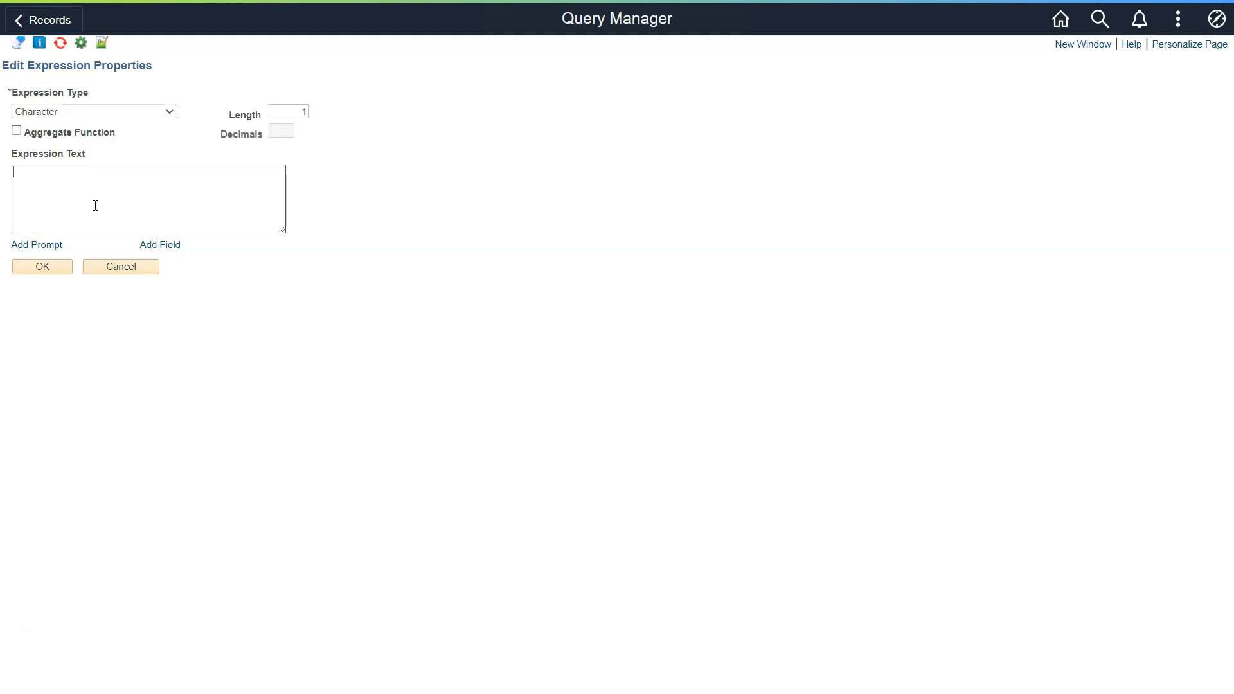
{"action": "left_click", "coordinate": [94, 206]}
{"action": "type", "text": "()"}
{"action": "type", "text": "'$' ||)"}
Insert the REQ_LINE field B.MERCHANDISE_AMT into the new expression's text
{"action": "left_click", "coordinate": [171, 247]}
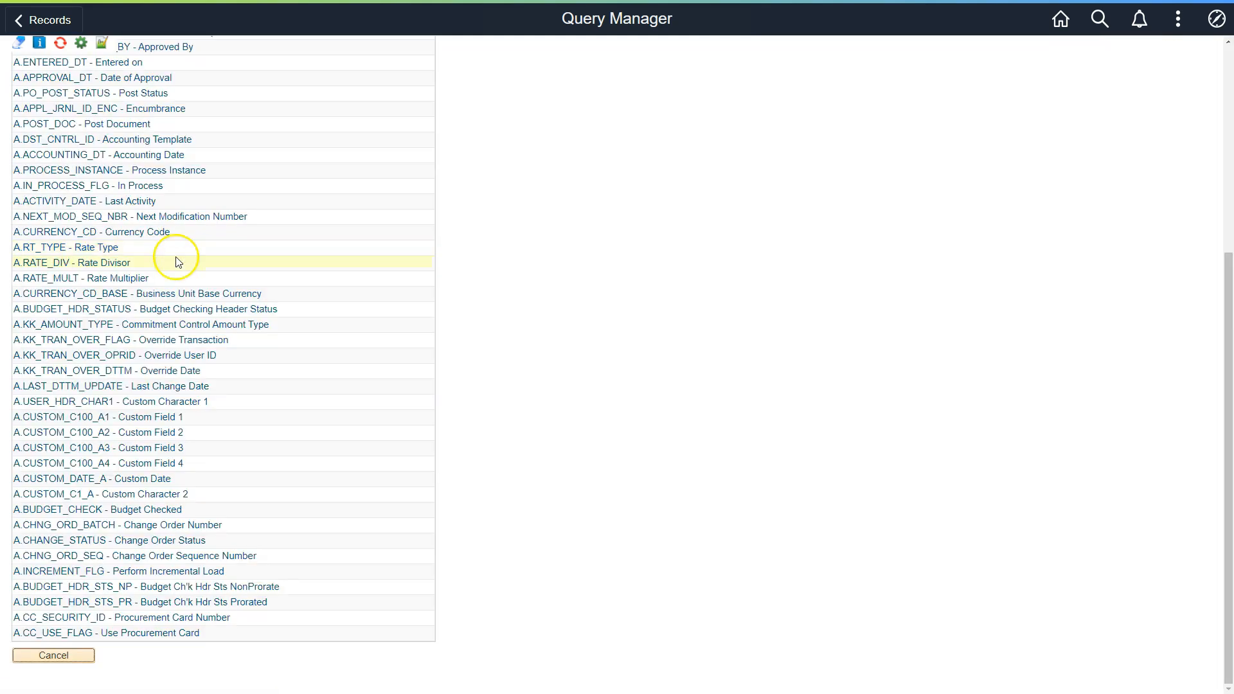
{"action": "left_click", "coordinate": [469, 153]}
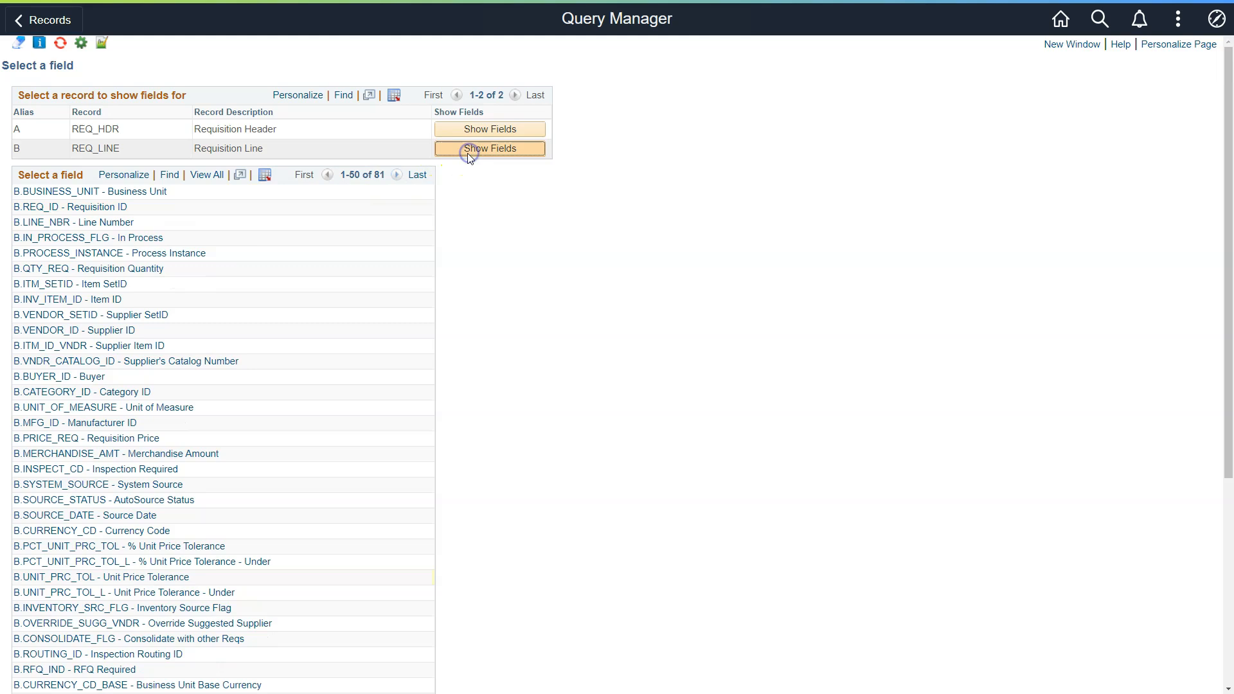
{"action": "scroll", "coordinate": [138, 294], "scroll_direction": "down", "scroll_amount": 3}
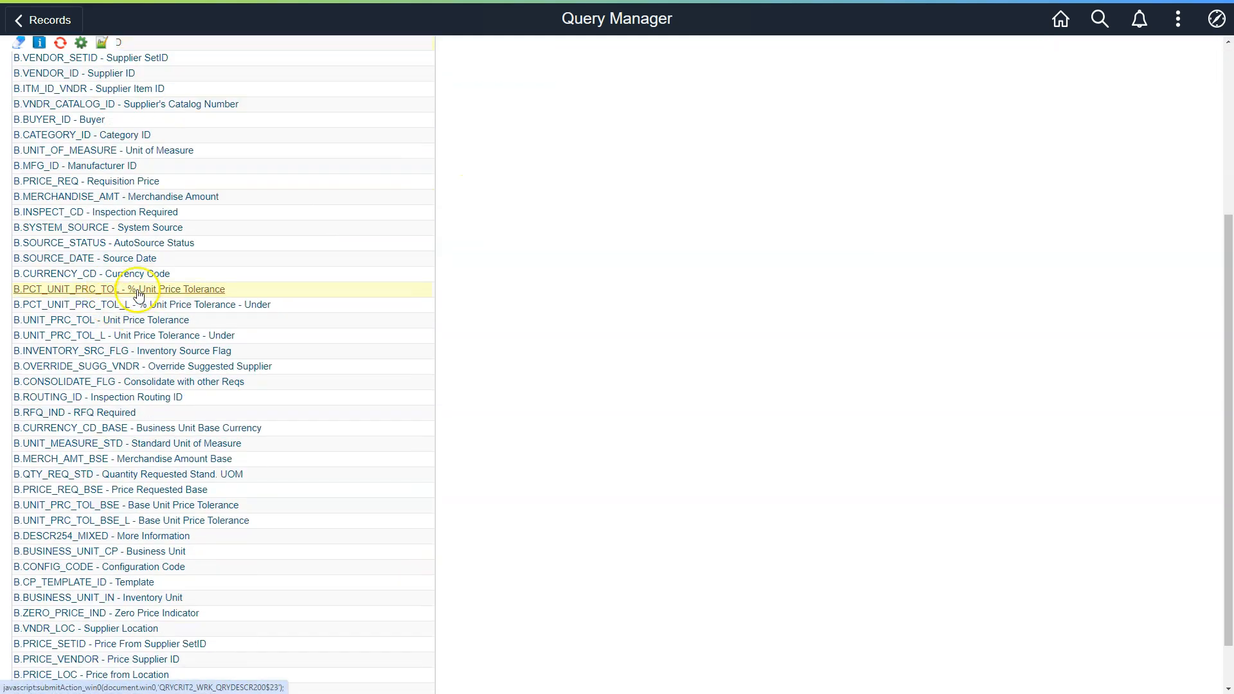
{"action": "left_click", "coordinate": [133, 198]}
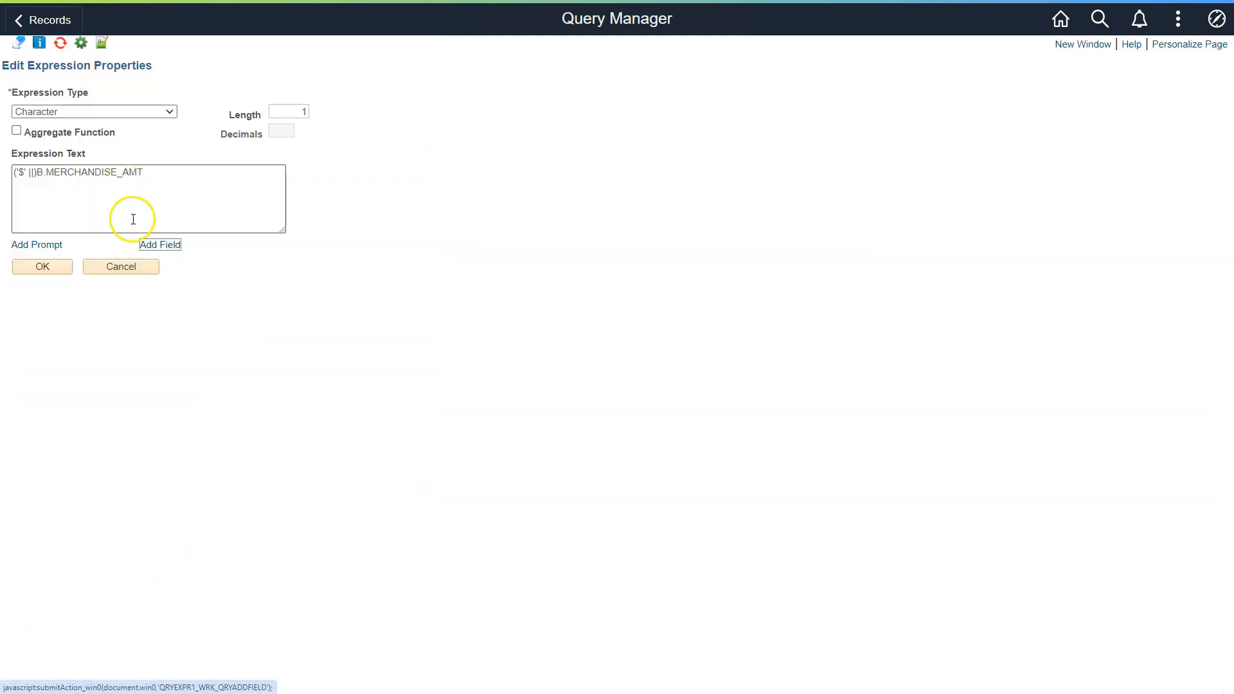
Correct the expression text to ('$' ||B.MERCHANDISE_AMT), set its length to 20 and save the expression
{"action": "left_click", "coordinate": [39, 172]}
{"action": "key", "text": "BackSpace"}
{"action": "type", "text": ")"}
{"action": "left_click", "coordinate": [307, 111]}
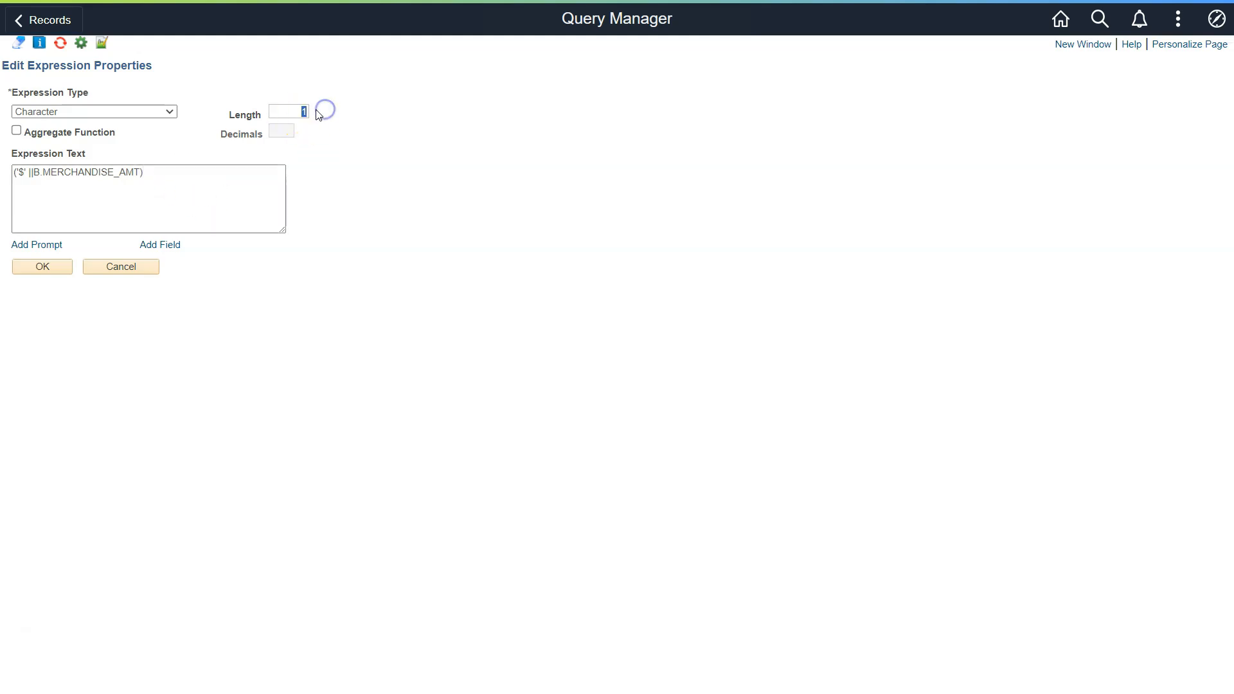
{"action": "key", "text": "BackSpace"}
{"action": "type", "text": "20"}
{"action": "left_click", "coordinate": [49, 267]}
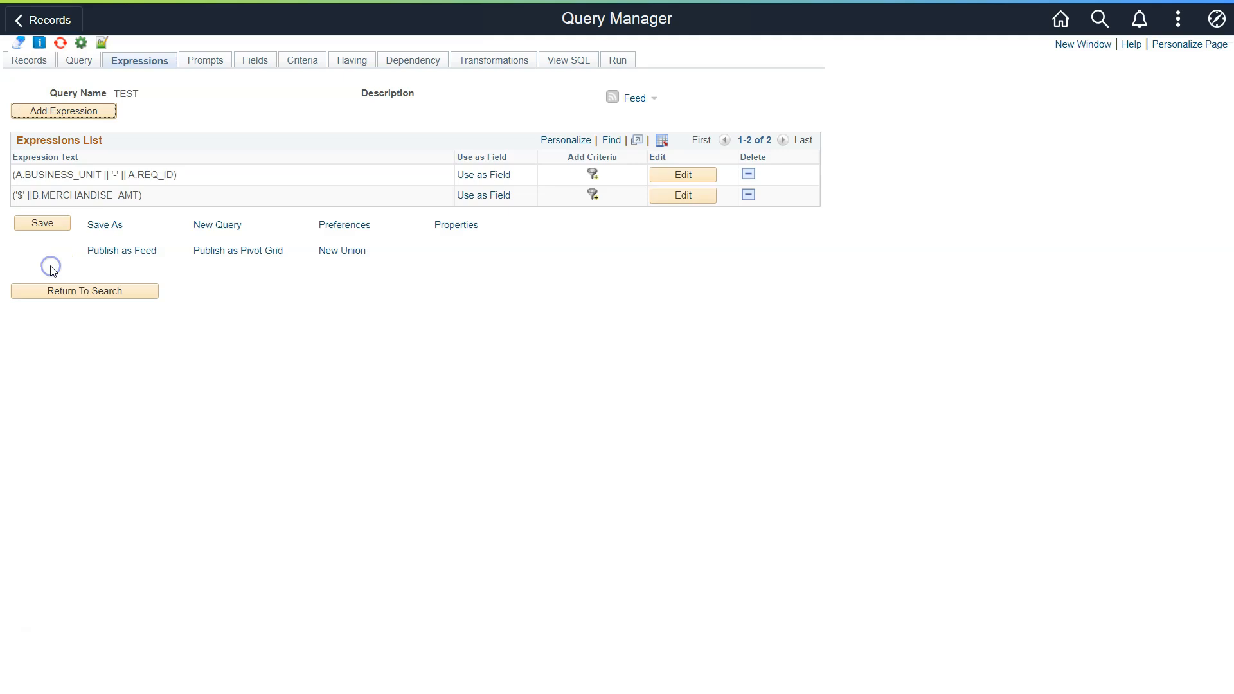
Use the dollar-sign expression as a field with the heading "Req line amount" and run the query
{"action": "left_click", "coordinate": [490, 196]}
{"action": "left_click", "coordinate": [723, 321]}
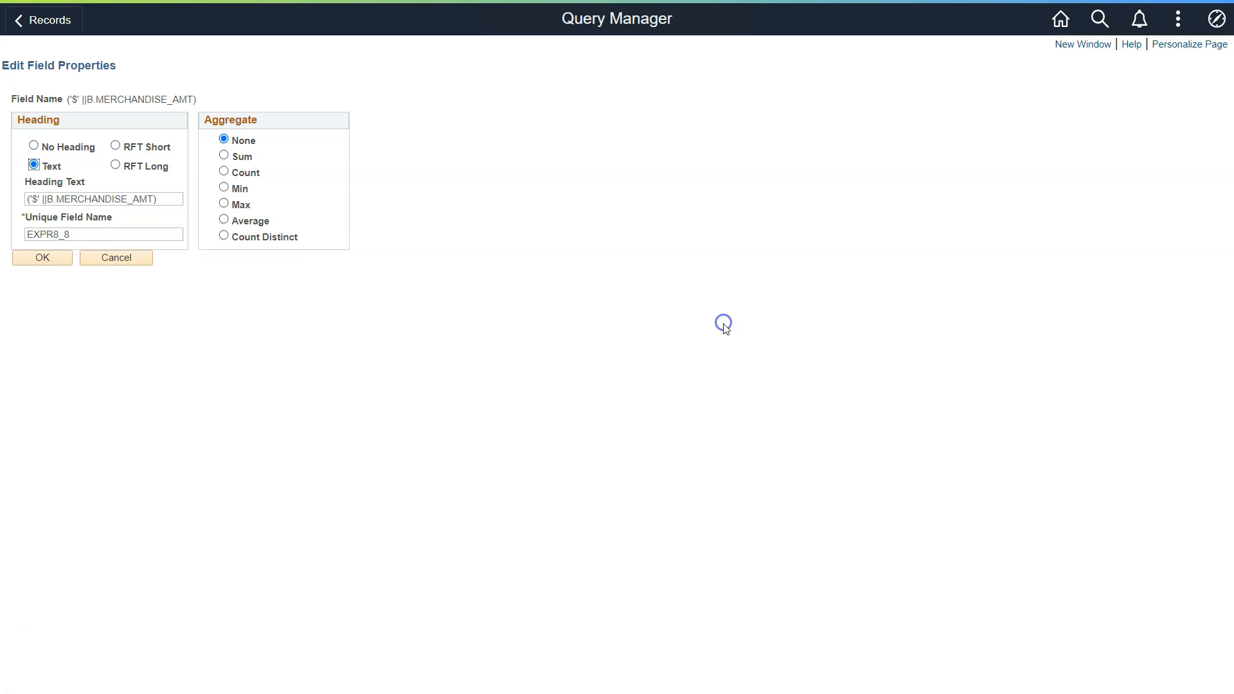
{"action": "left_click", "coordinate": [166, 202]}
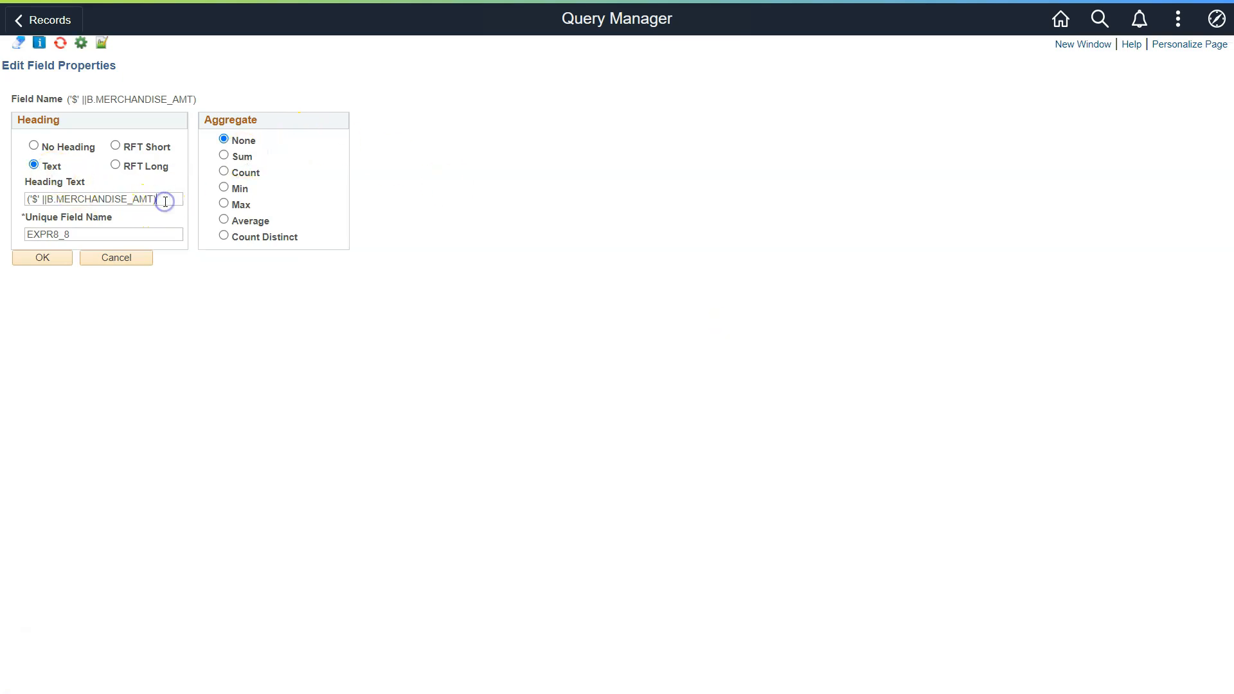
{"action": "key", "text": "ctrl+a"}
{"action": "type", "text": "Reg line amount"}
{"action": "left_click", "coordinate": [65, 256]}
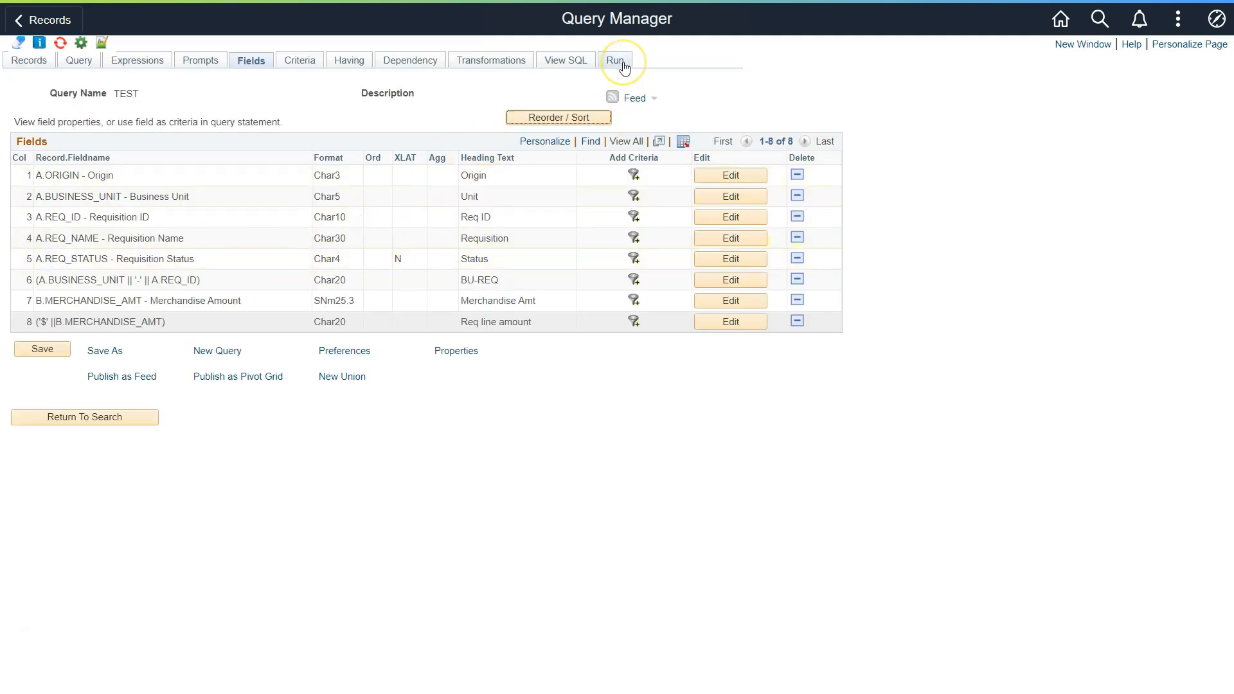
{"action": "left_click", "coordinate": [617, 61]}
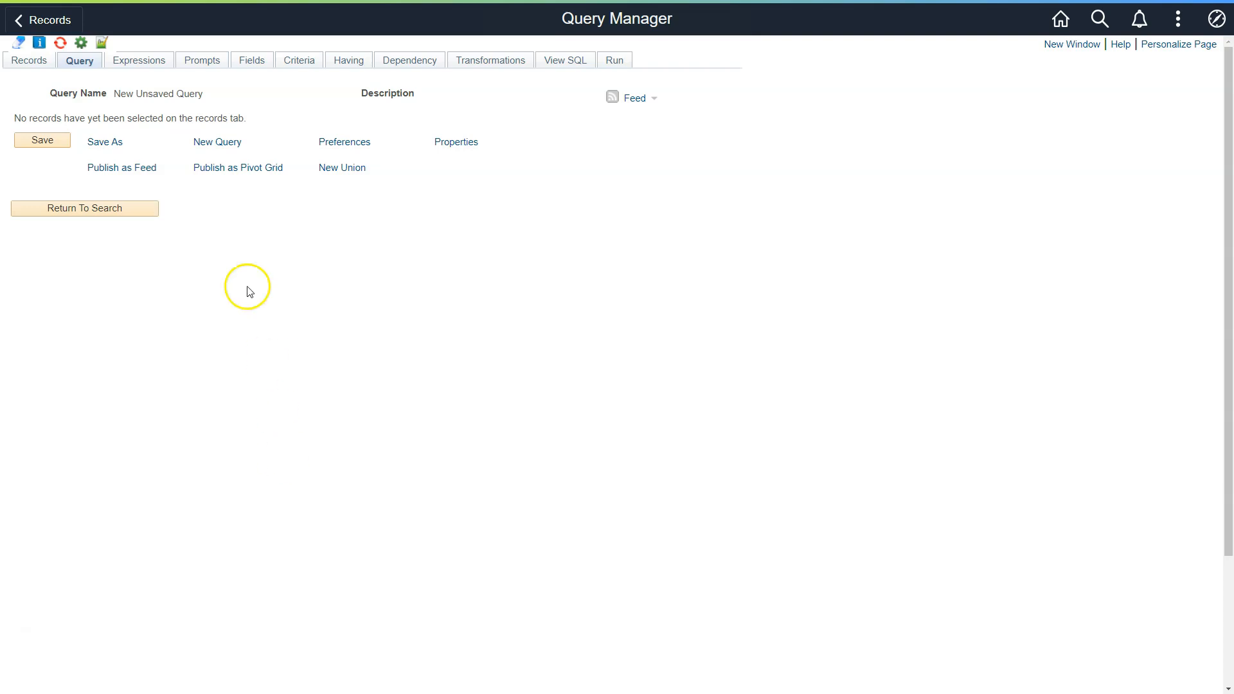
Find the REQ_HDR record and add it to the new unsaved query
{"action": "left_click", "coordinate": [32, 61]}
{"action": "left_click", "coordinate": [336, 119]}
{"action": "type", "text": "REQ_HDR"}
{"action": "key", "text": "Return"}
{"action": "left_click", "coordinate": [338, 230]}
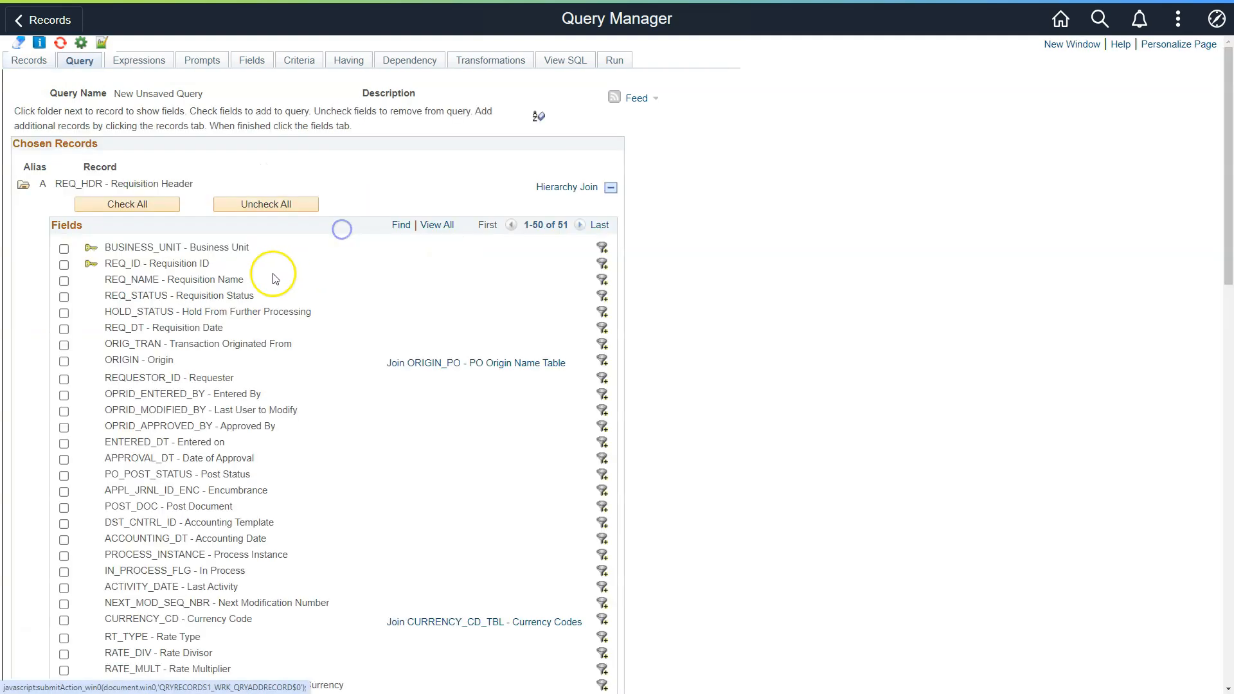
Select the REQ_HDR fields BUSINESS_UNIT, REQ_ID, REQ_NAME, REQ_STATUS, HOLD_STATUS, REQ_DT, REQUESTOR_ID, OPRID_APPROVED_BY and ENTERED_DT
{"action": "left_click", "coordinate": [63, 249]}
{"action": "left_click", "coordinate": [64, 264]}
{"action": "left_click", "coordinate": [64, 281]}
{"action": "left_click", "coordinate": [63, 297]}
{"action": "left_click", "coordinate": [63, 313]}
{"action": "left_click", "coordinate": [63, 329]}
{"action": "left_click", "coordinate": [63, 379]}
{"action": "left_click", "coordinate": [64, 428]}
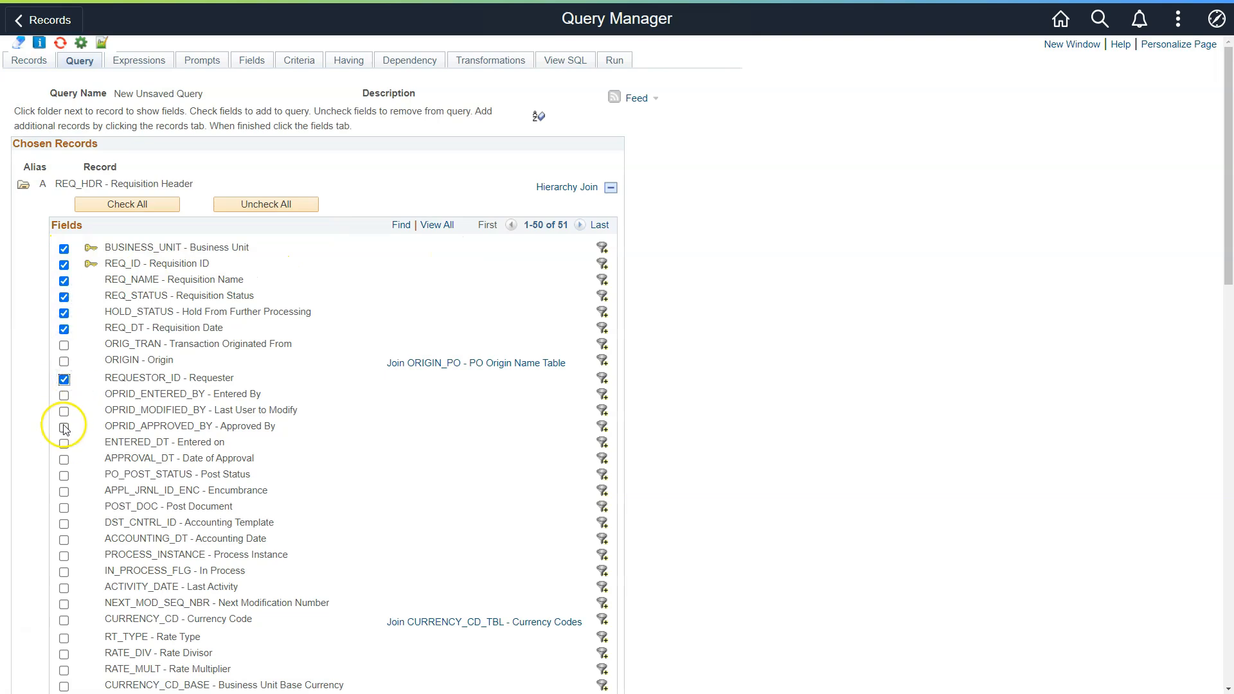
Search for PO_LINE_D records and left outer join PO_LINE_DISTRIB to REQ_HDR
{"action": "left_click", "coordinate": [39, 61]}
{"action": "left_click", "coordinate": [404, 122]}
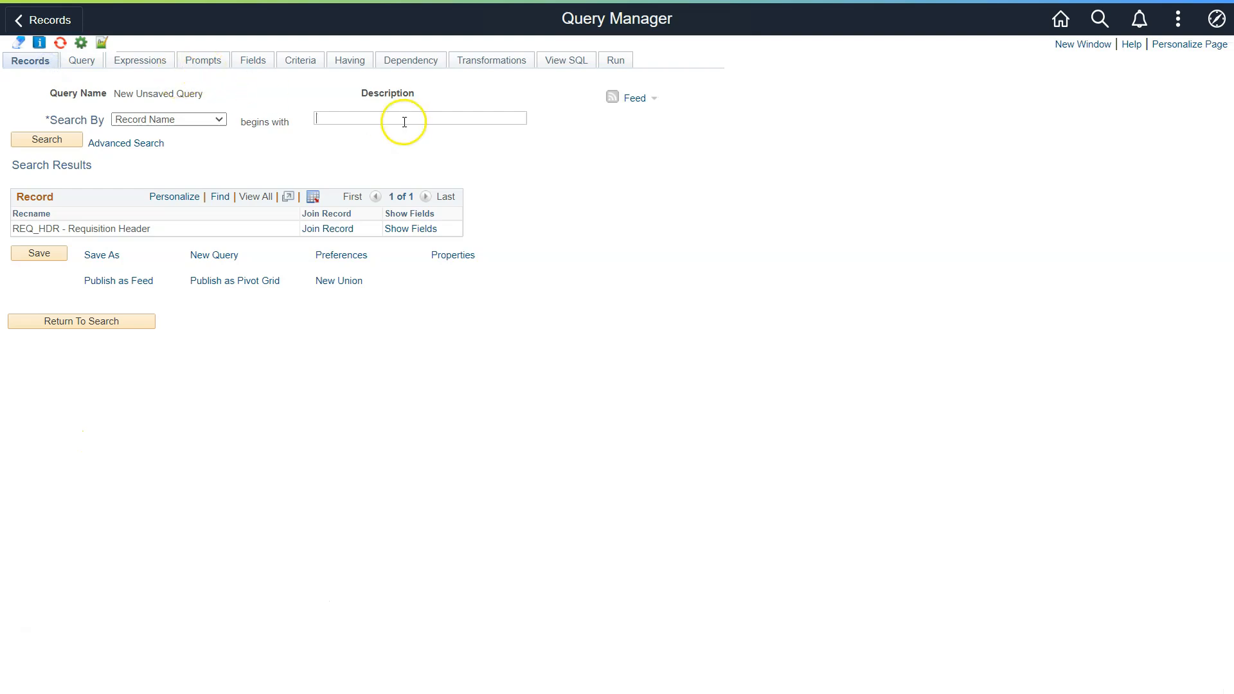
{"action": "type", "text": "PO_LINE_D"}
{"action": "key", "text": "Return"}
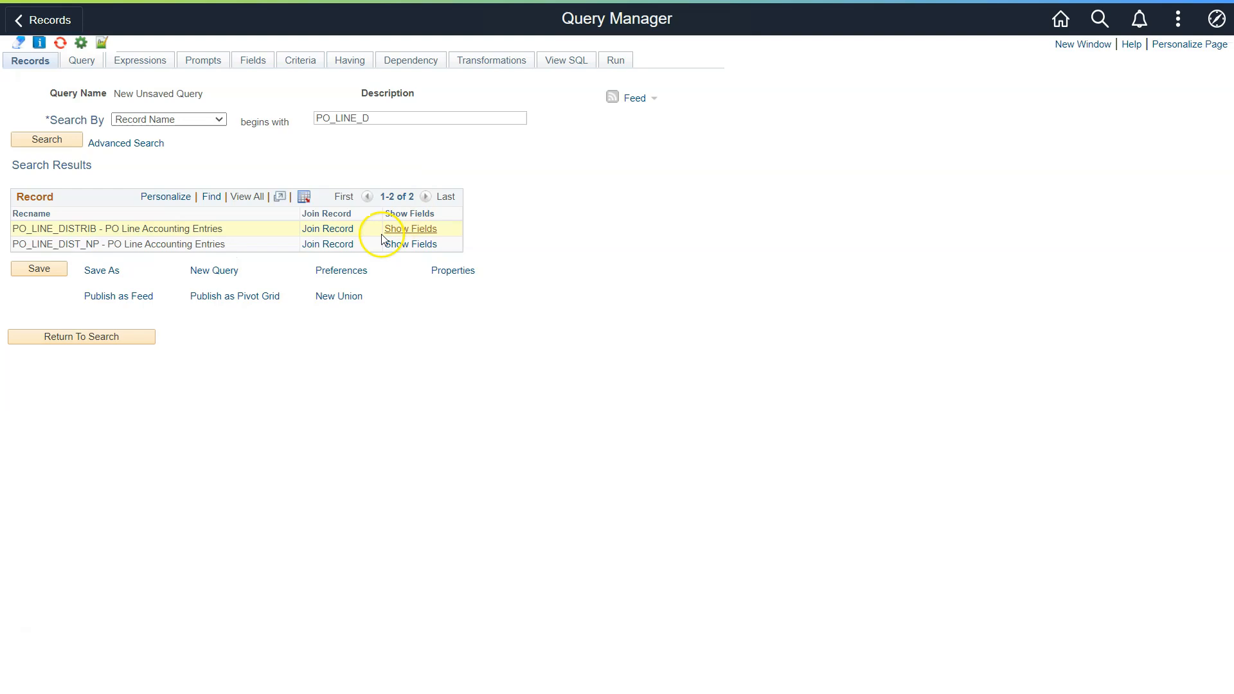
{"action": "left_click", "coordinate": [328, 229]}
{"action": "left_click", "coordinate": [26, 133]}
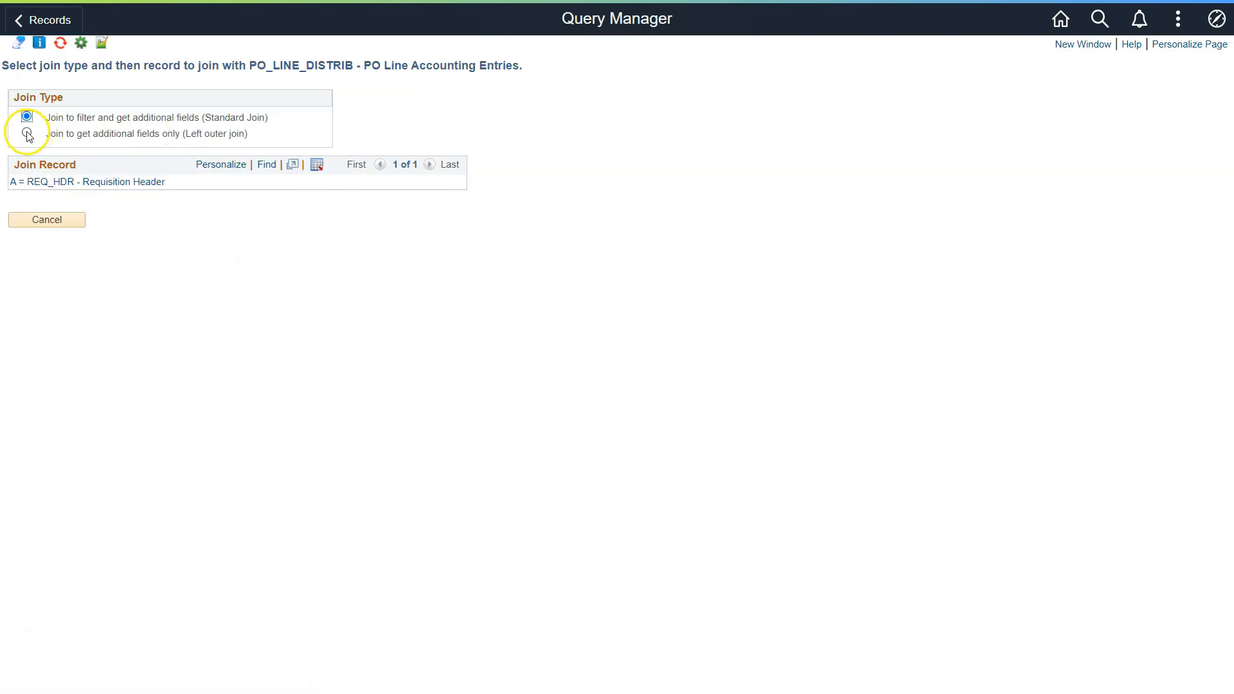
{"action": "left_click", "coordinate": [80, 176]}
{"action": "left_click", "coordinate": [106, 195]}
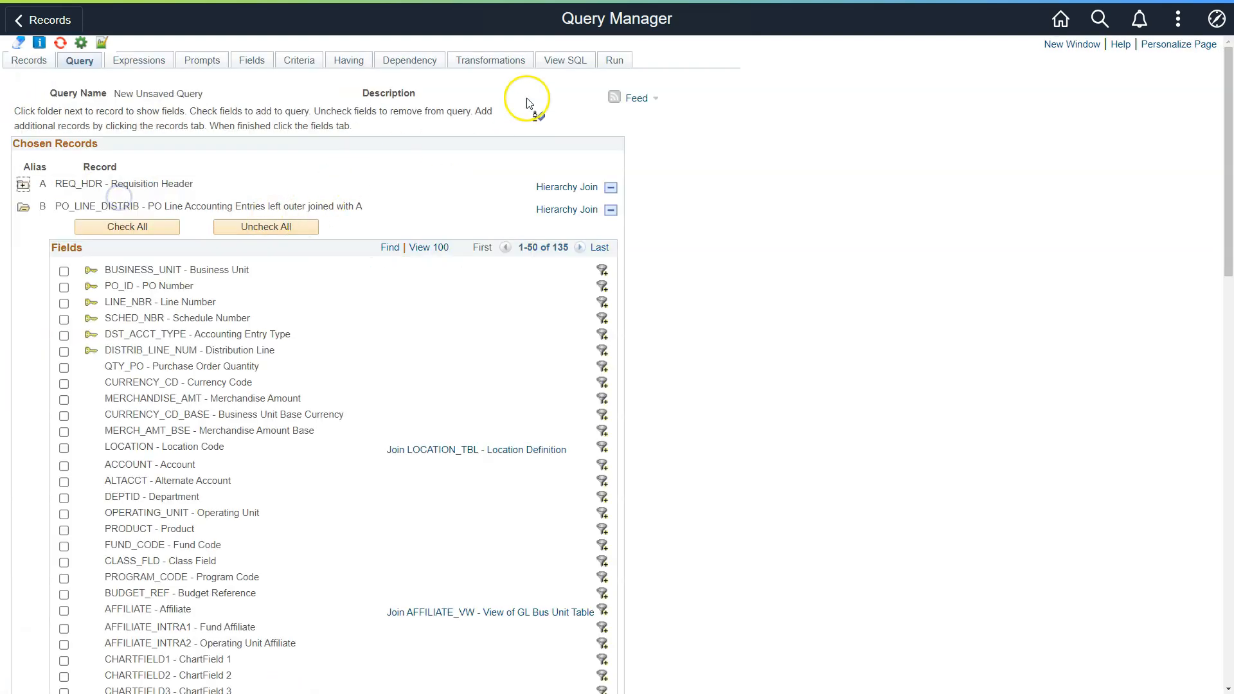
Add the PO_ID field from PO_LINE_DISTRIB to the query and run it
{"action": "left_click", "coordinate": [64, 287]}
{"action": "left_click", "coordinate": [615, 64]}
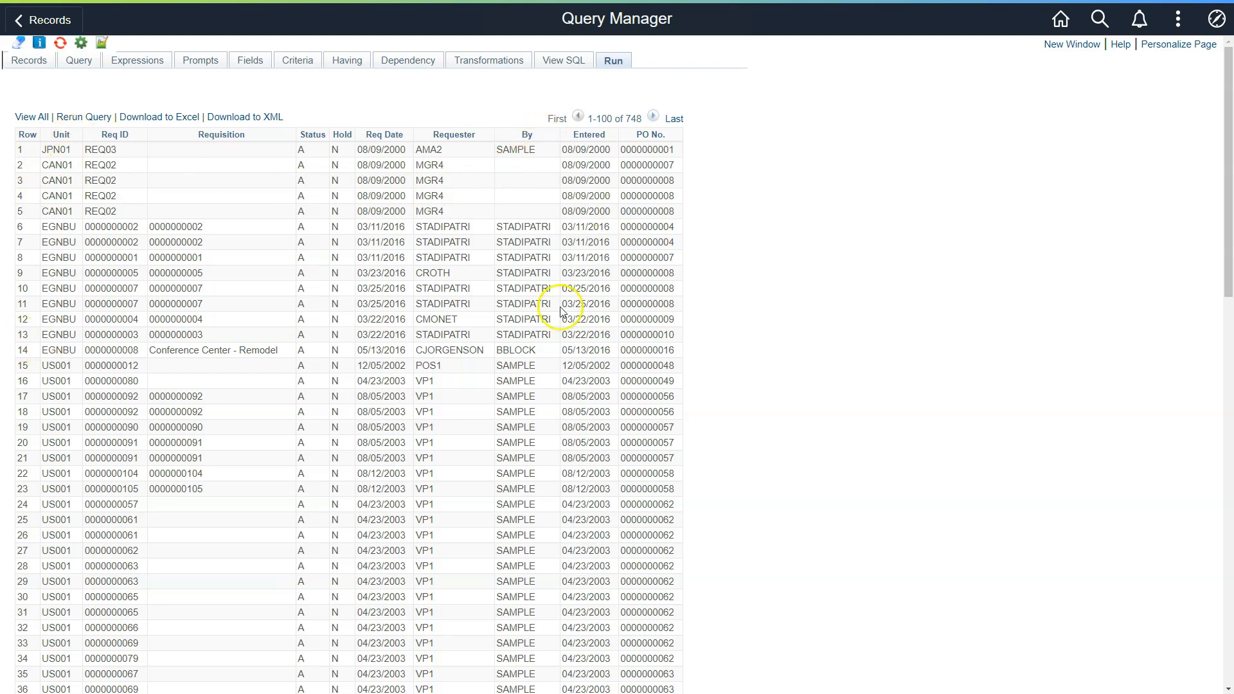
Examine the PO No. column across the first and last result pages for requisitions lacking a PO number
{"action": "left_click_drag", "start_coordinate": [637, 135], "coordinate": [660, 135]}
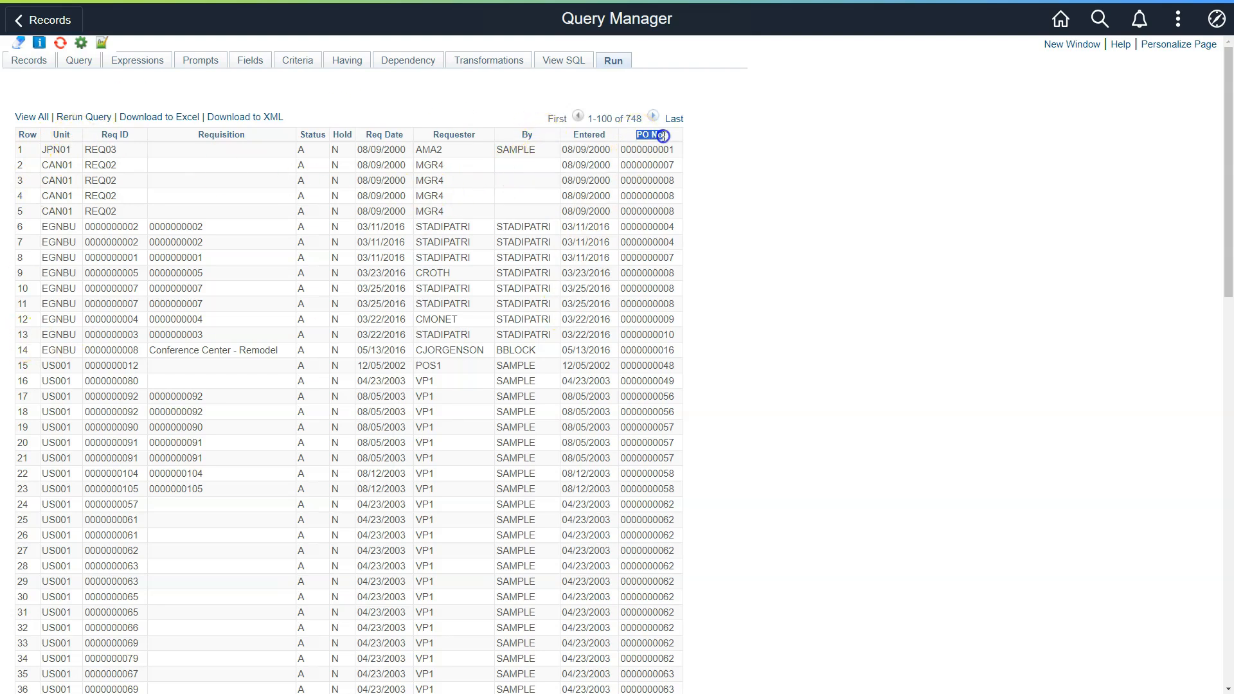
{"action": "scroll", "coordinate": [619, 312], "scroll_direction": "down", "scroll_amount": 10}
{"action": "scroll", "coordinate": [621, 321], "scroll_direction": "up", "scroll_amount": 5}
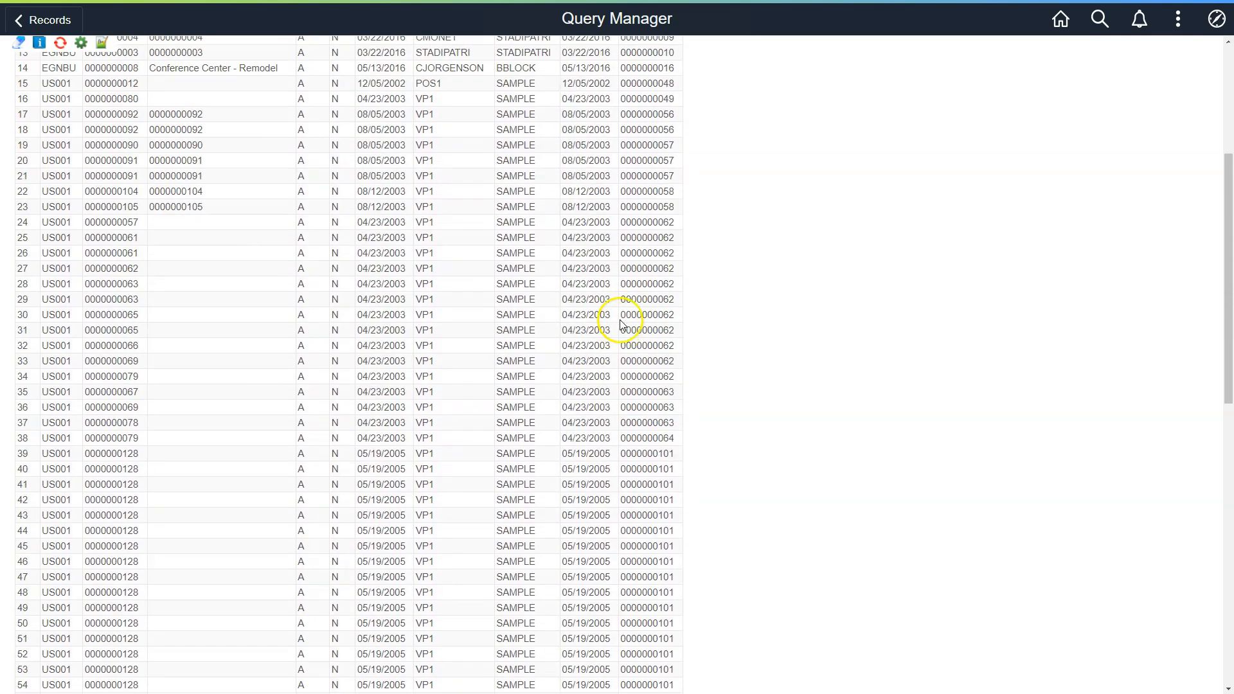
{"action": "scroll", "coordinate": [621, 322], "scroll_direction": "up", "scroll_amount": 5}
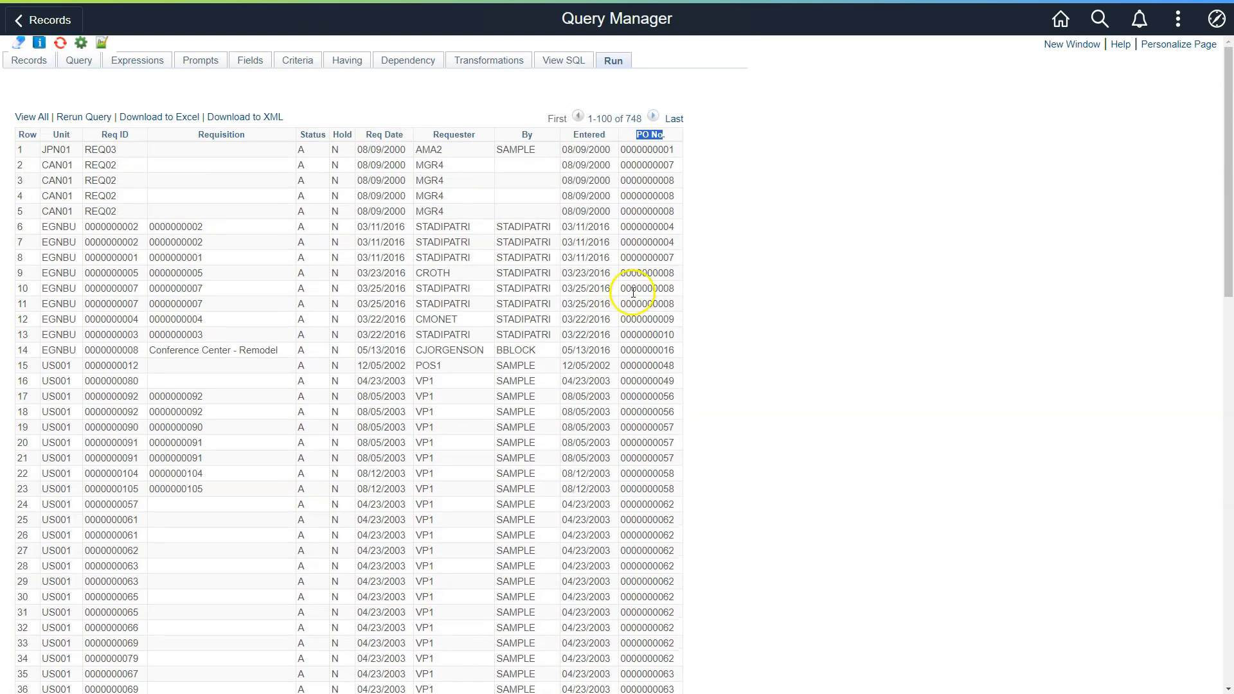
{"action": "left_click", "coordinate": [674, 124]}
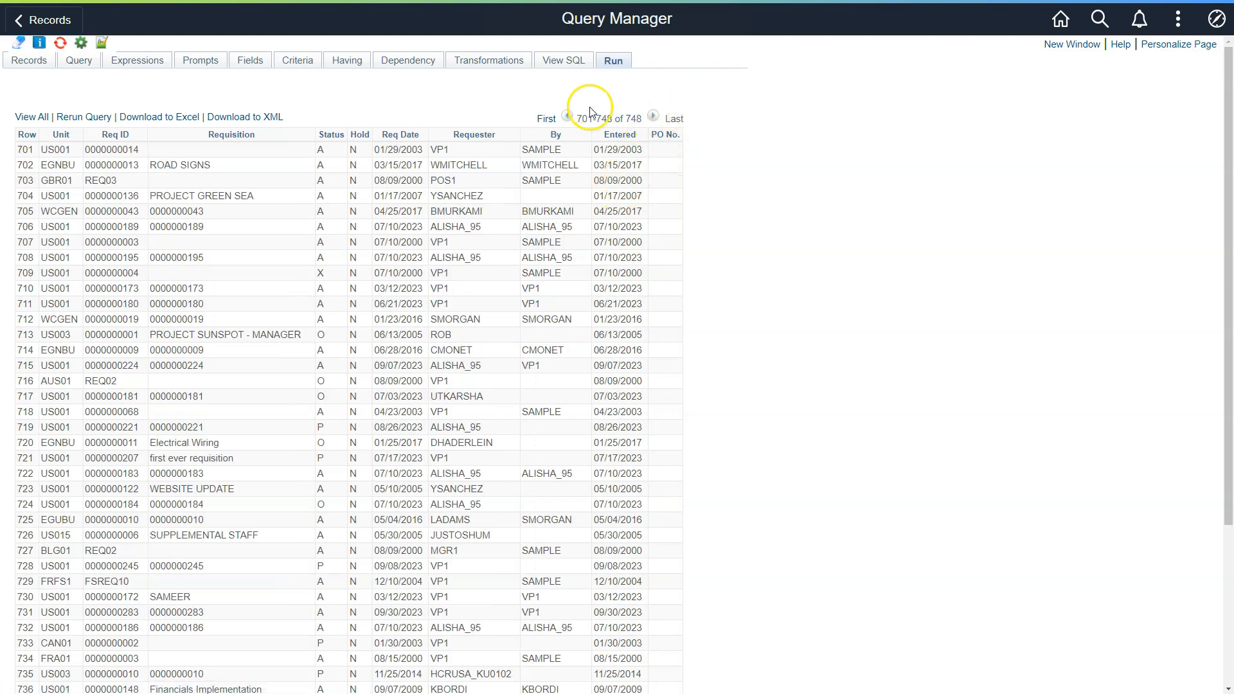
{"action": "scroll", "coordinate": [99, 193], "scroll_direction": "down", "scroll_amount": 1}
{"action": "scroll", "coordinate": [100, 193], "scroll_direction": "down", "scroll_amount": 3}
{"action": "scroll", "coordinate": [124, 375], "scroll_direction": "up", "scroll_amount": 4}
{"action": "left_click", "coordinate": [567, 116]}
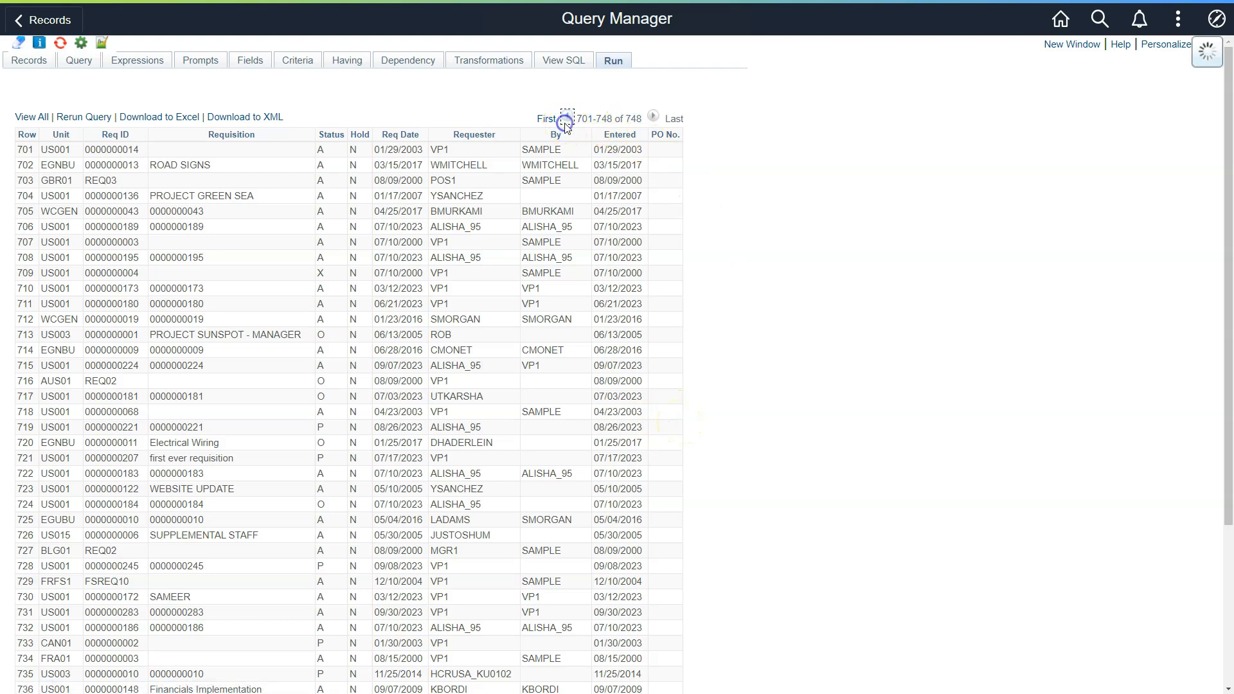
{"action": "left_click", "coordinate": [566, 122]}
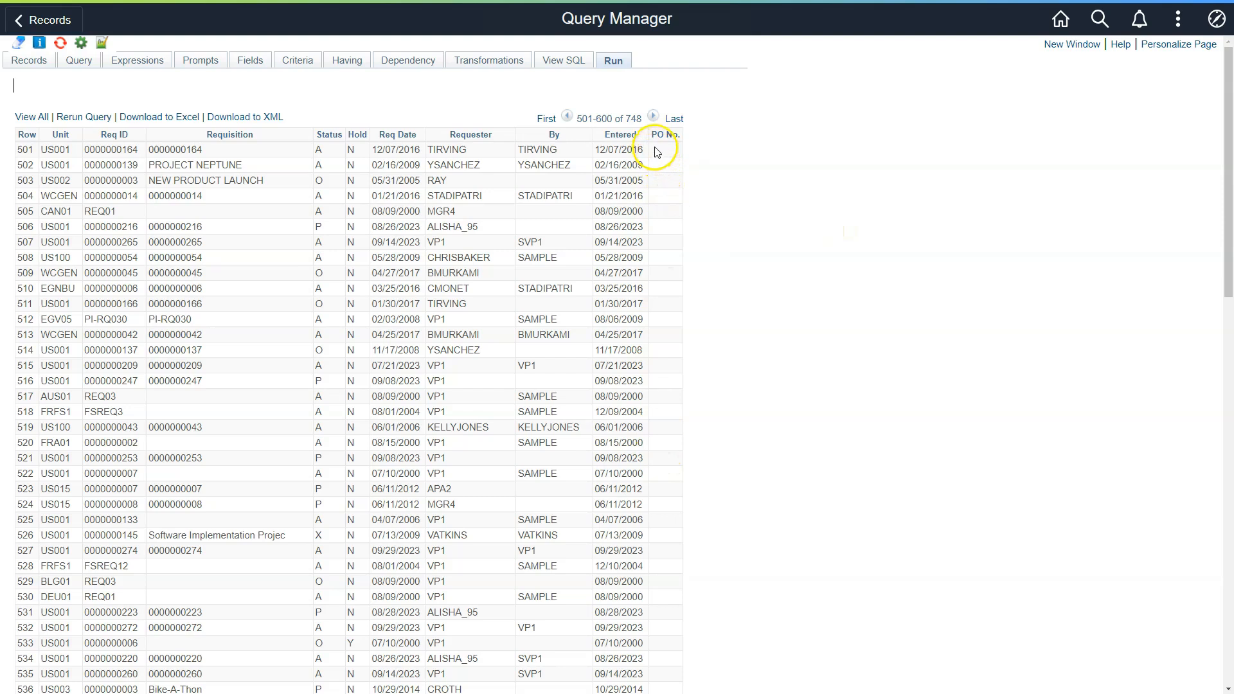
{"action": "left_click", "coordinate": [466, 149]}
{"action": "left_click_drag", "start_coordinate": [465, 150], "coordinate": [665, 149]}
{"action": "left_click", "coordinate": [665, 149]}
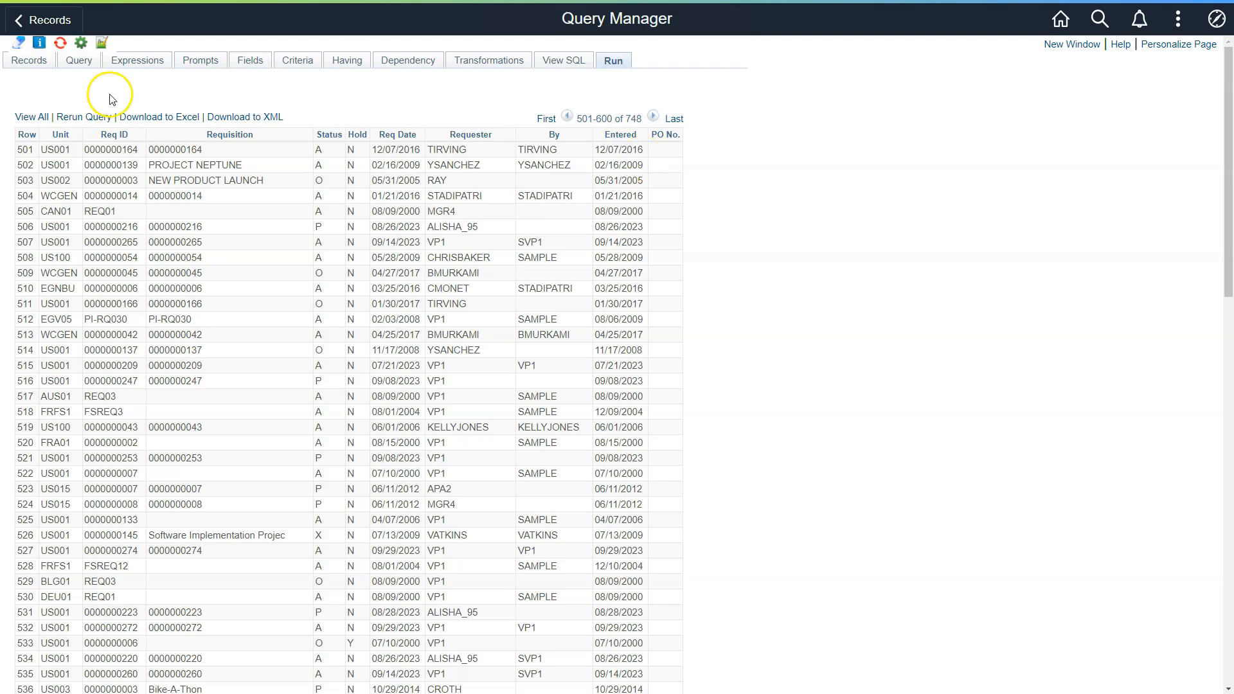
Start a new character expression and enter NVL(B.PO_ID,'PO Not created') as its text
{"action": "left_click", "coordinate": [152, 68]}
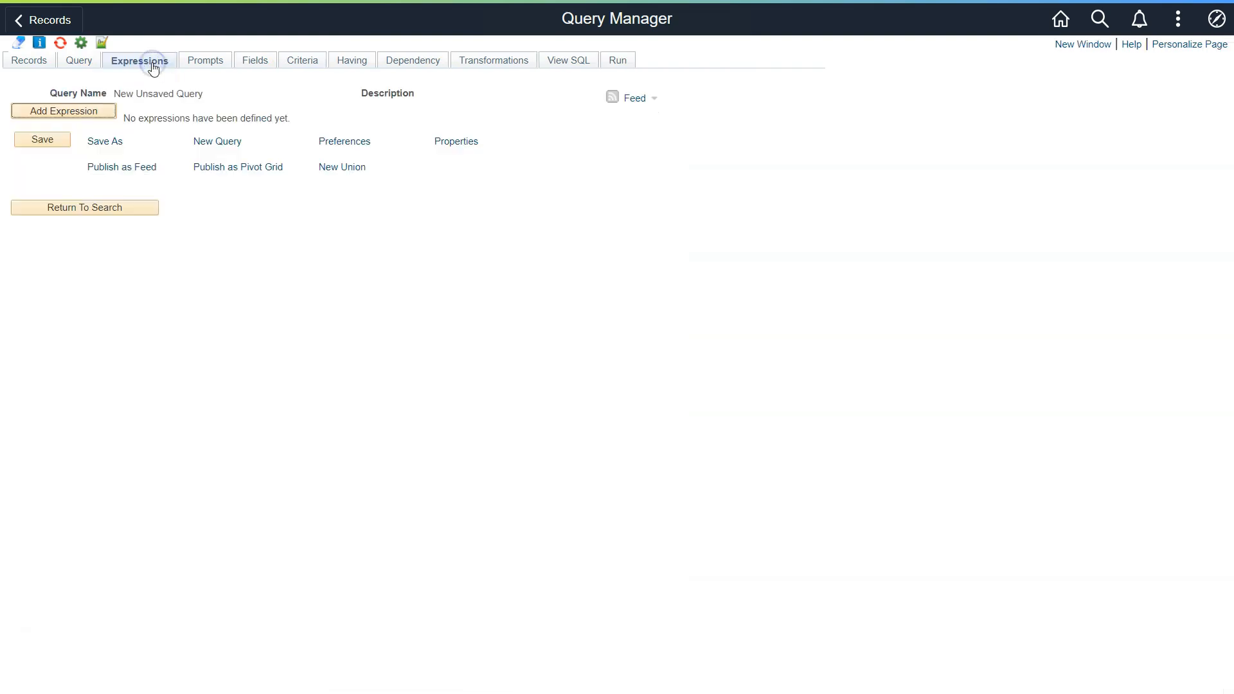
{"action": "left_click", "coordinate": [101, 115]}
{"action": "left_click", "coordinate": [148, 193]}
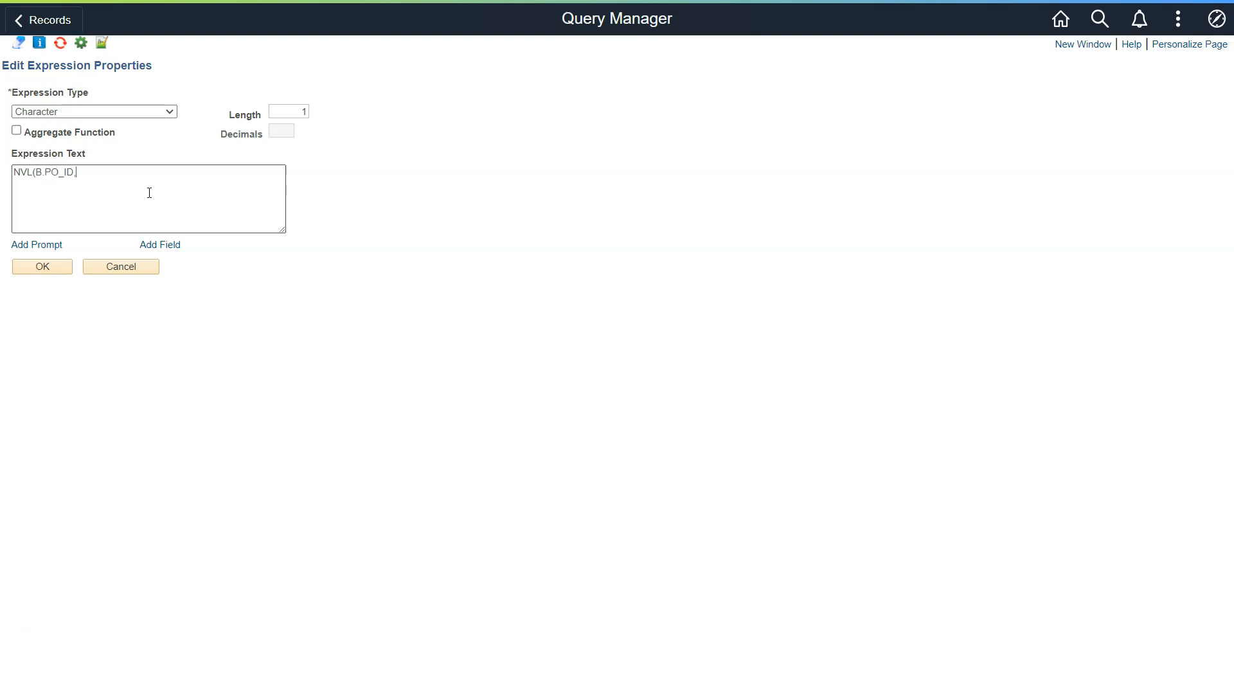
{"action": "left_click", "coordinate": [142, 191]}
{"action": "left_click_drag", "start_coordinate": [35, 171], "coordinate": [65, 171]}
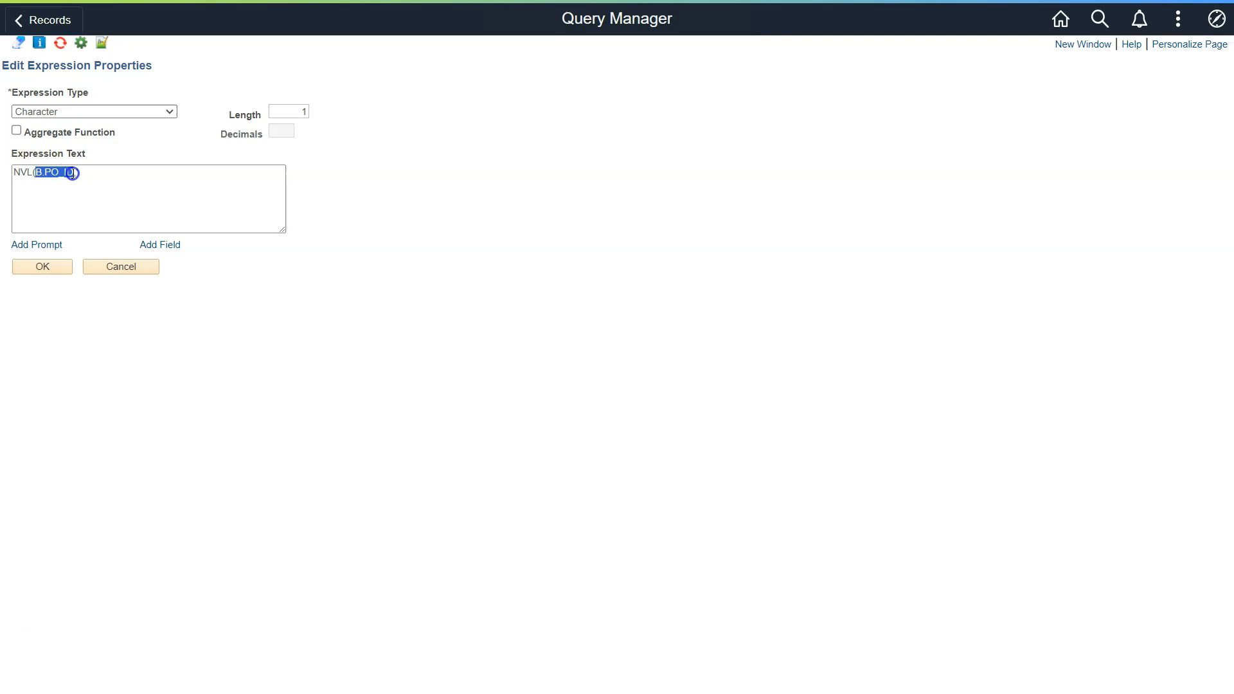
{"action": "left_click", "coordinate": [86, 192]}
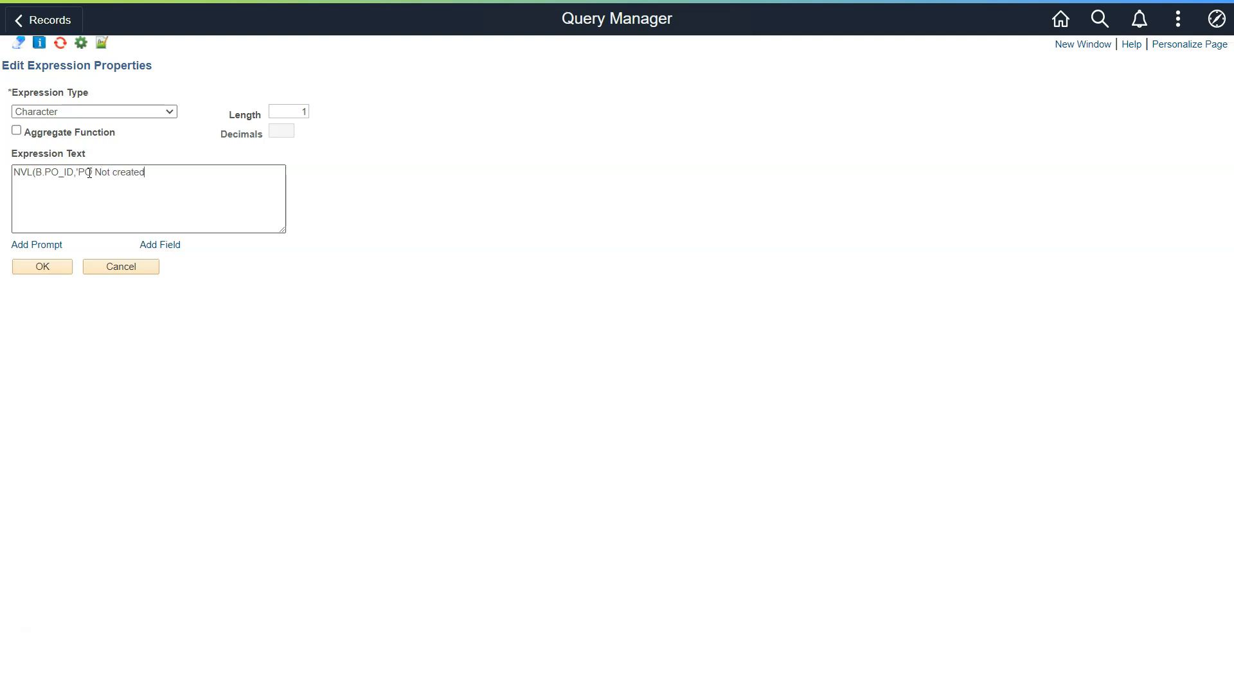
{"action": "left_click", "coordinate": [120, 193]}
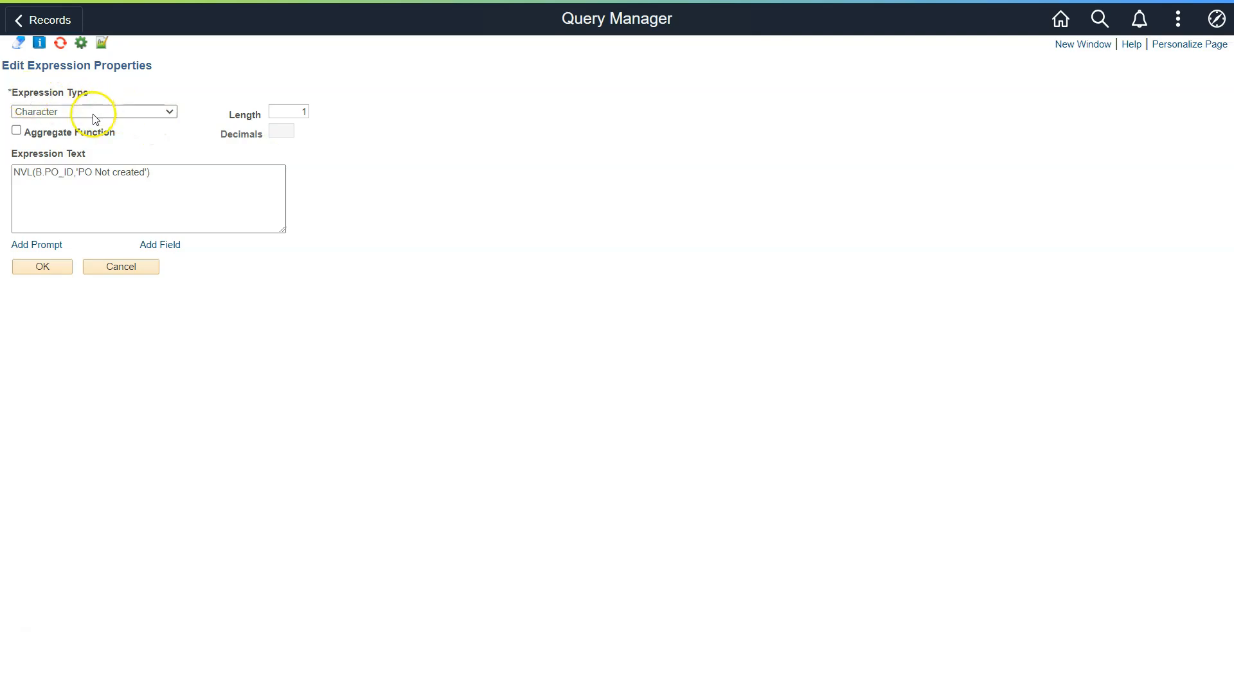
Set the NVL expression's length to 20, save it and use it as a query field
{"action": "left_click_drag", "start_coordinate": [297, 111], "coordinate": [313, 112]}
{"action": "type", "text": "20"}
{"action": "left_click", "coordinate": [48, 270]}
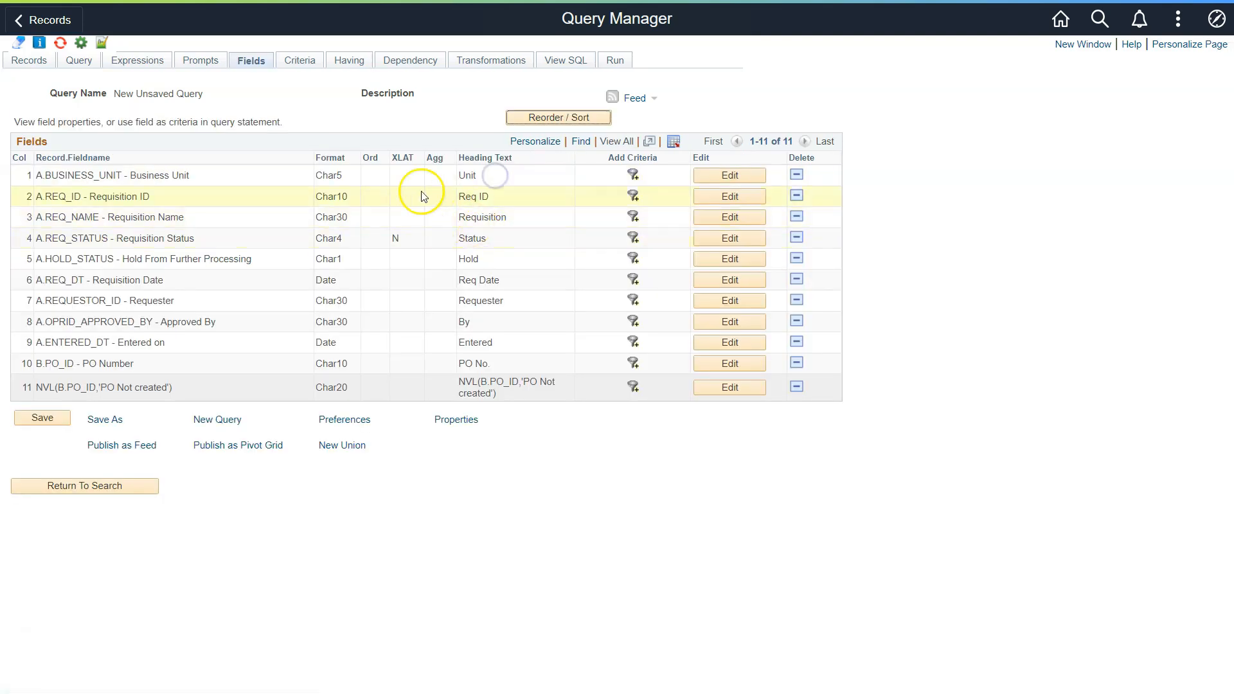
Compare the B.PO_ID field with the NVL expression's field argument and replacement text in the fields list
{"action": "left_click", "coordinate": [37, 364]}
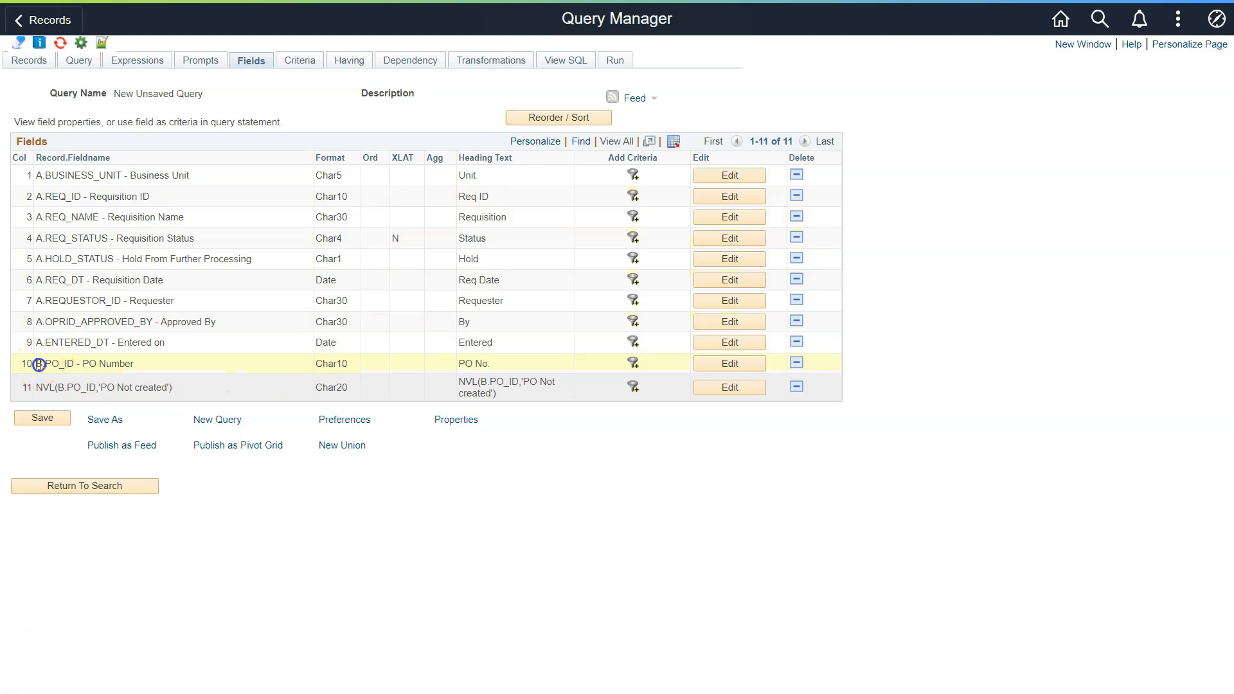
{"action": "left_click_drag", "start_coordinate": [54, 365], "coordinate": [144, 365]}
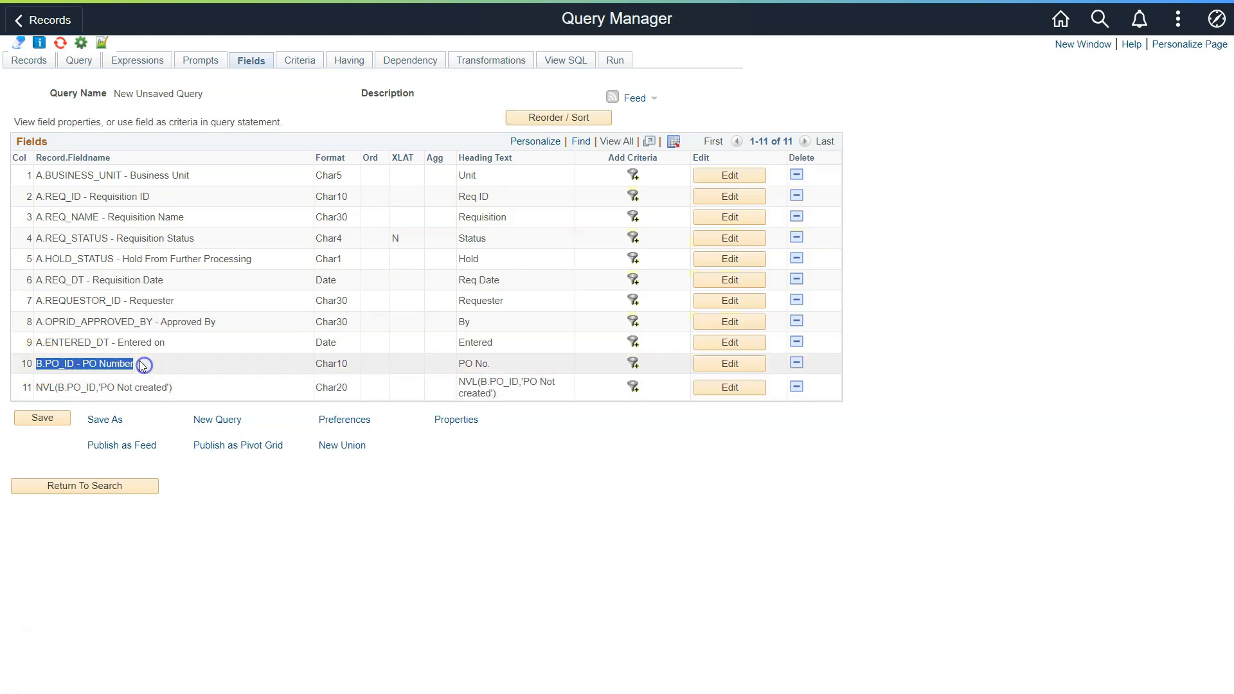
{"action": "left_click", "coordinate": [123, 384]}
{"action": "left_click_drag", "start_coordinate": [36, 388], "coordinate": [170, 389]}
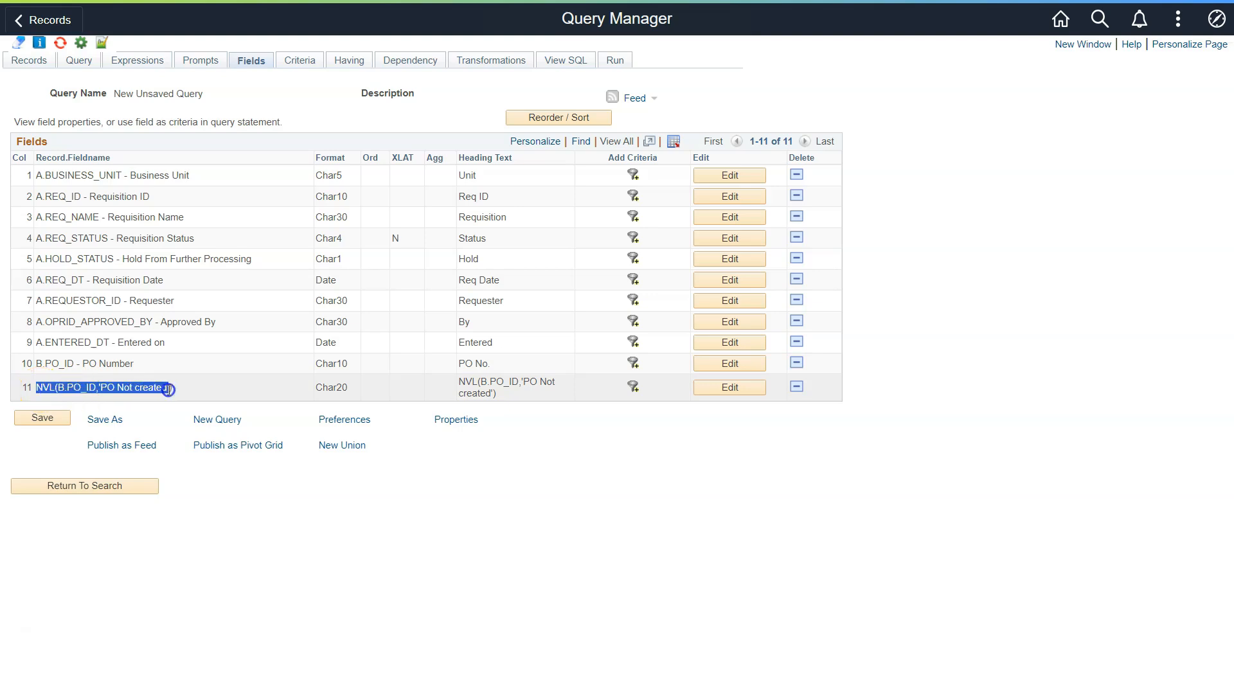
{"action": "left_click", "coordinate": [75, 389]}
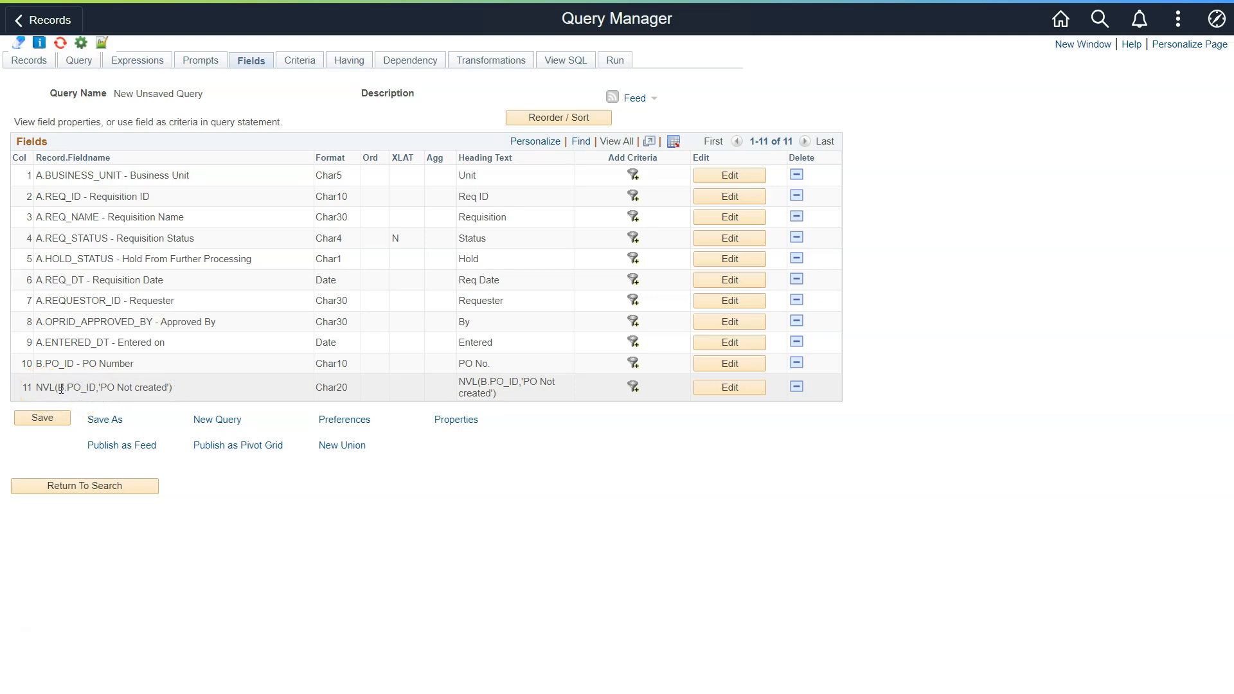
{"action": "left_click_drag", "start_coordinate": [59, 389], "coordinate": [95, 391]}
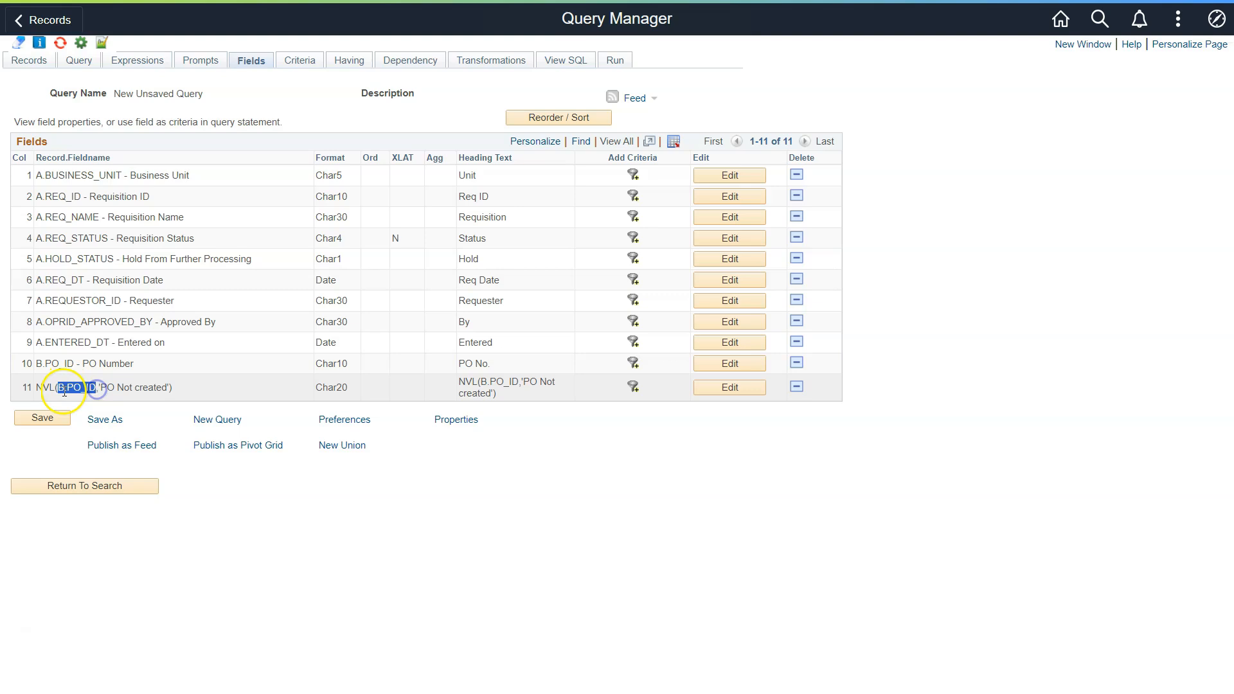
{"action": "left_click", "coordinate": [69, 389]}
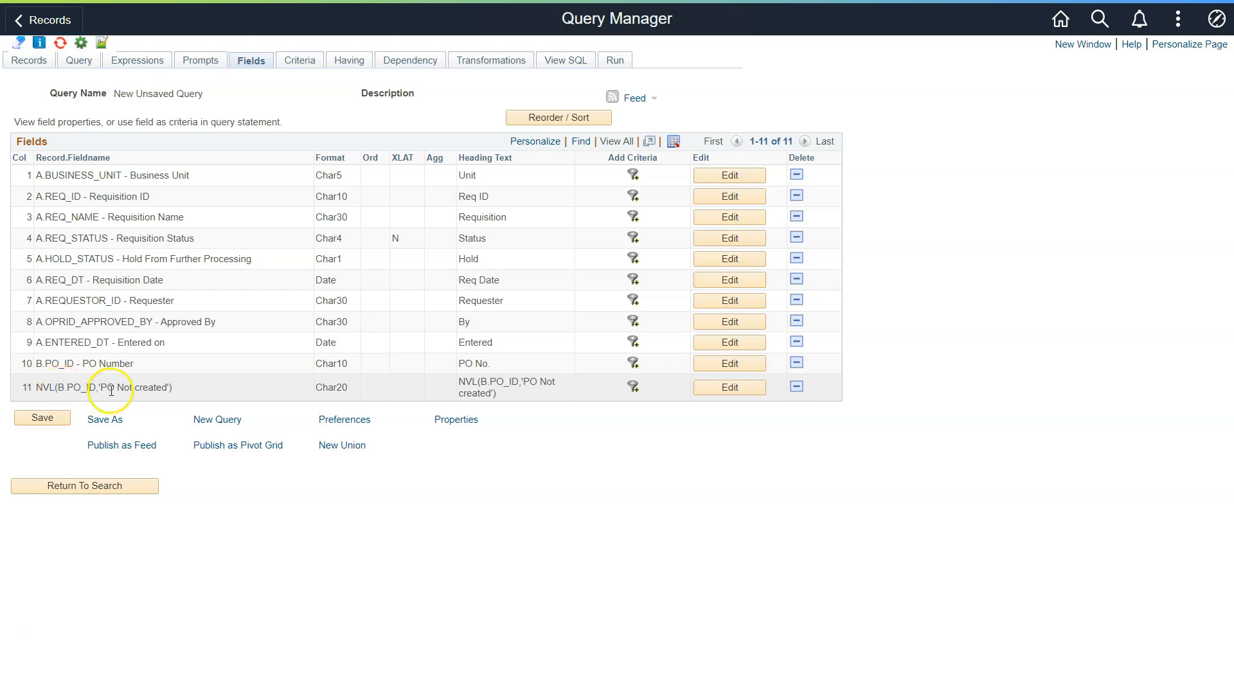
{"action": "left_click_drag", "start_coordinate": [96, 389], "coordinate": [167, 386]}
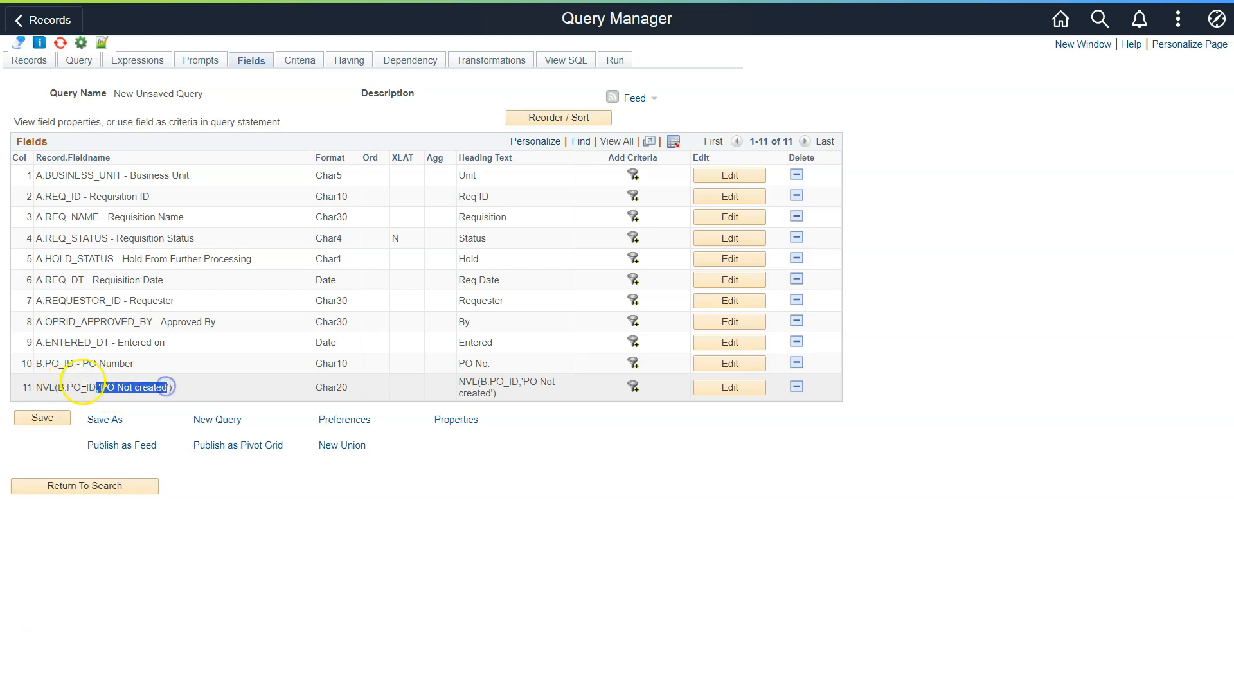
Delete the B.PO_ID - PO Number field from the query's fields
{"action": "left_click", "coordinate": [79, 386]}
{"action": "left_click_drag", "start_coordinate": [36, 363], "coordinate": [133, 364]}
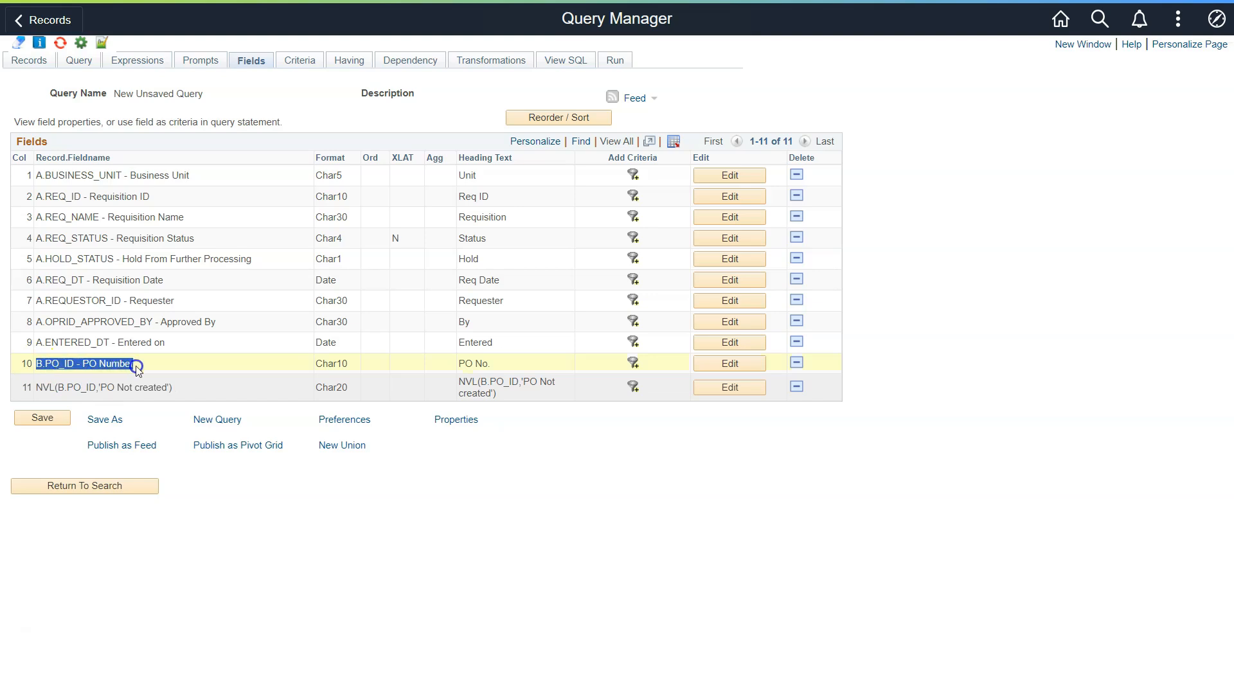
{"action": "left_click", "coordinate": [797, 365]}
{"action": "left_click", "coordinate": [459, 361]}
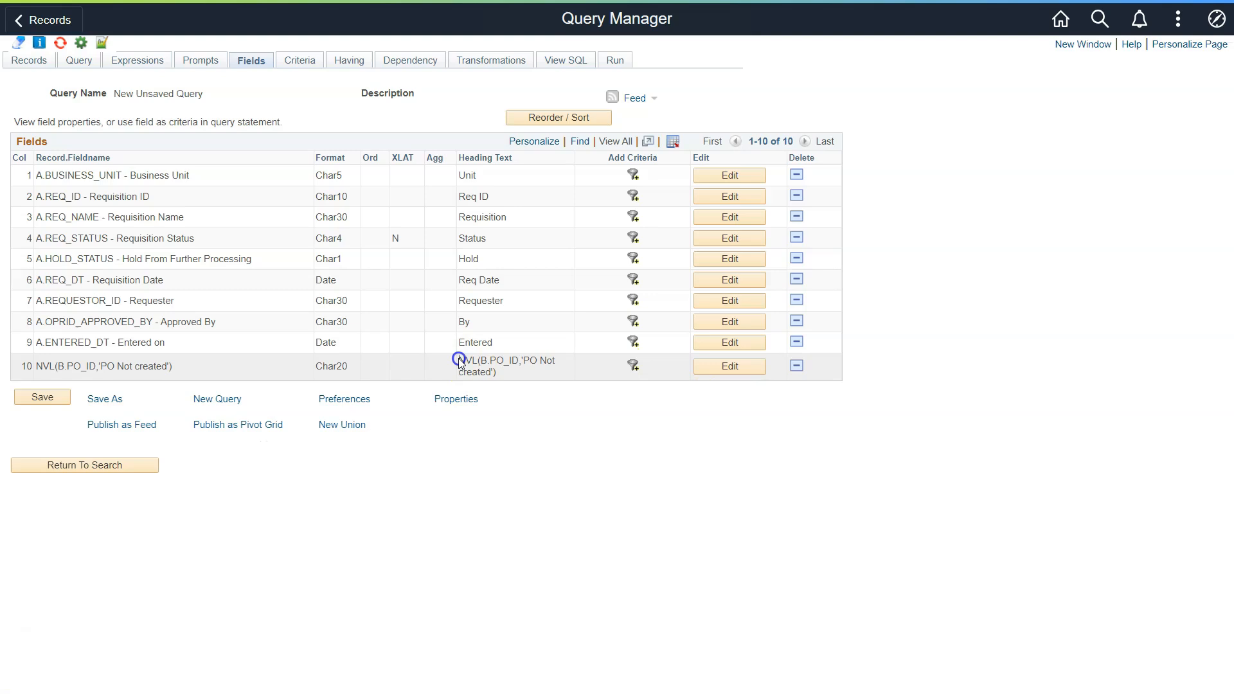
Change the heading text of the NVL(B.PO_ID,'PO Not created') field to PO ID
{"action": "left_click_drag", "start_coordinate": [460, 361], "coordinate": [500, 374]}
{"action": "left_click", "coordinate": [717, 369]}
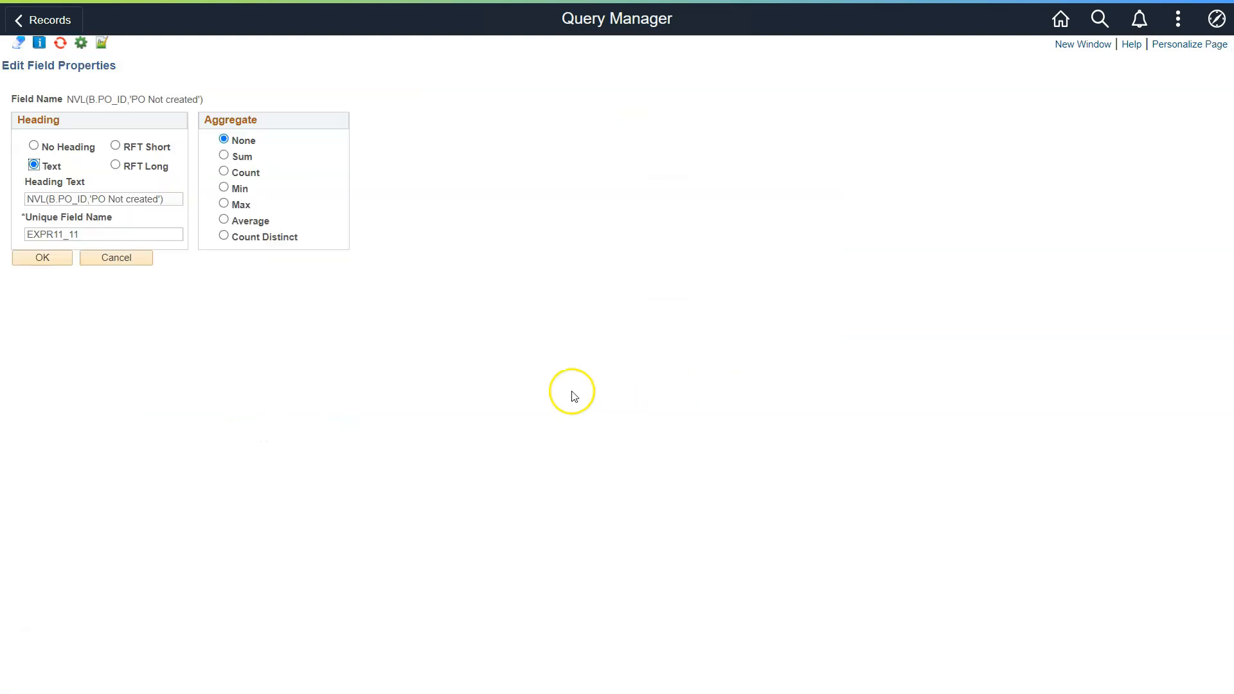
{"action": "left_click", "coordinate": [122, 202]}
{"action": "key", "text": "ctrl+a"}
{"action": "type", "text": "PO"}
{"action": "left_click", "coordinate": [42, 258]}
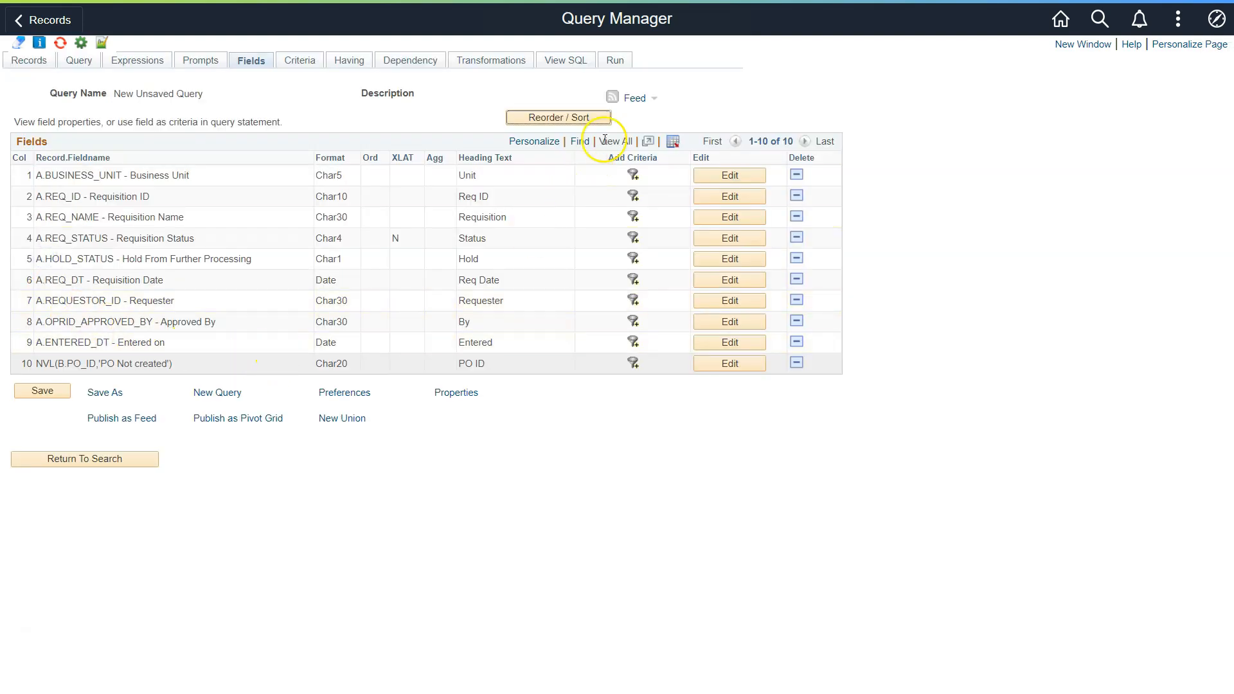
Run the query and page through the results to rows 501-600 to examine the values in the PO ID column
{"action": "left_click", "coordinate": [614, 60]}
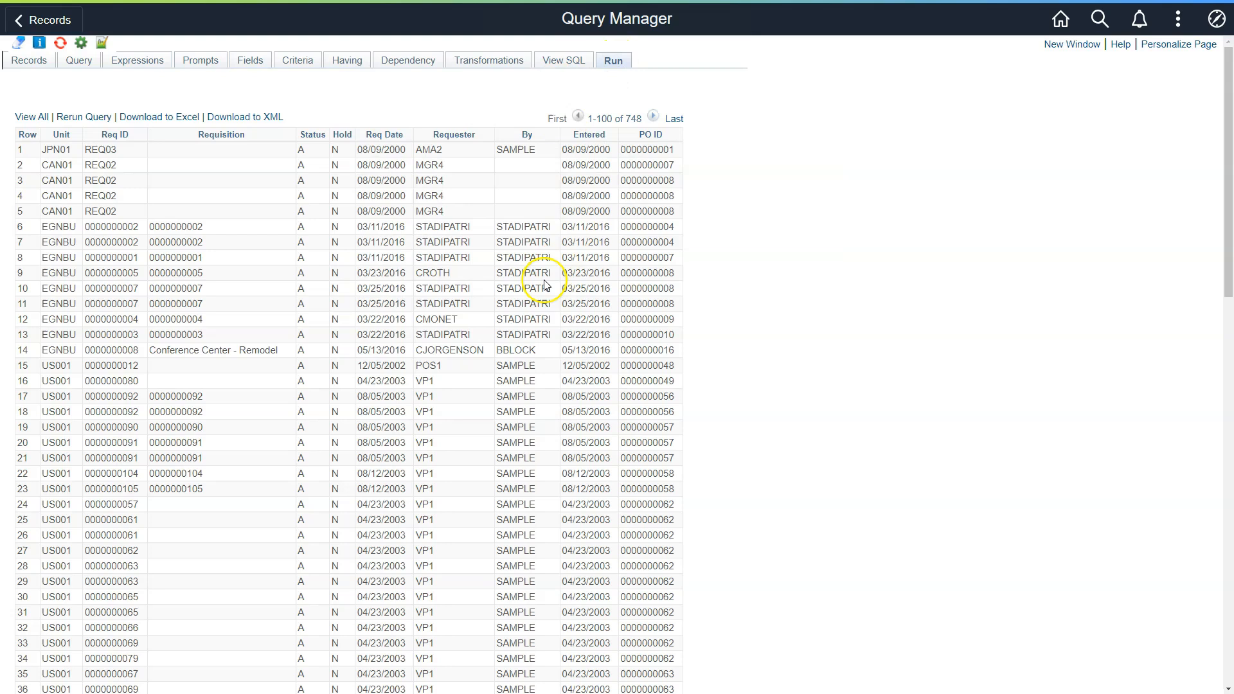
{"action": "left_click_drag", "start_coordinate": [636, 136], "coordinate": [666, 136]}
{"action": "left_click", "coordinate": [646, 212]}
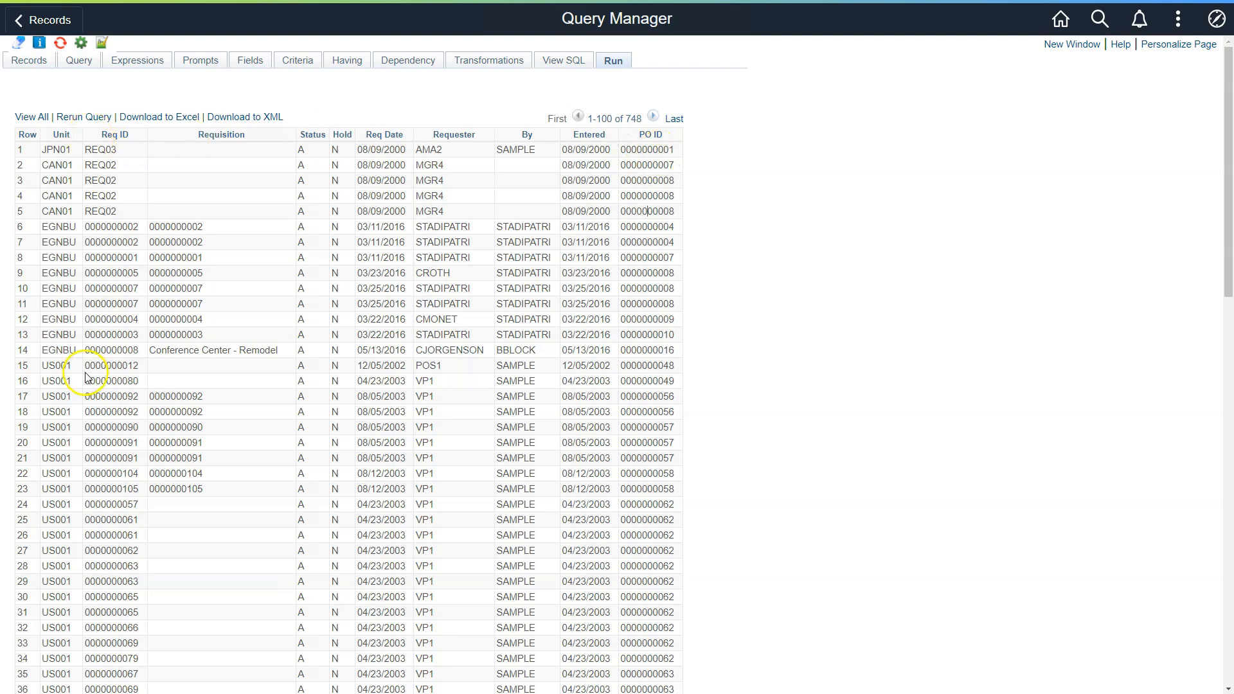
{"action": "left_click", "coordinate": [653, 117]}
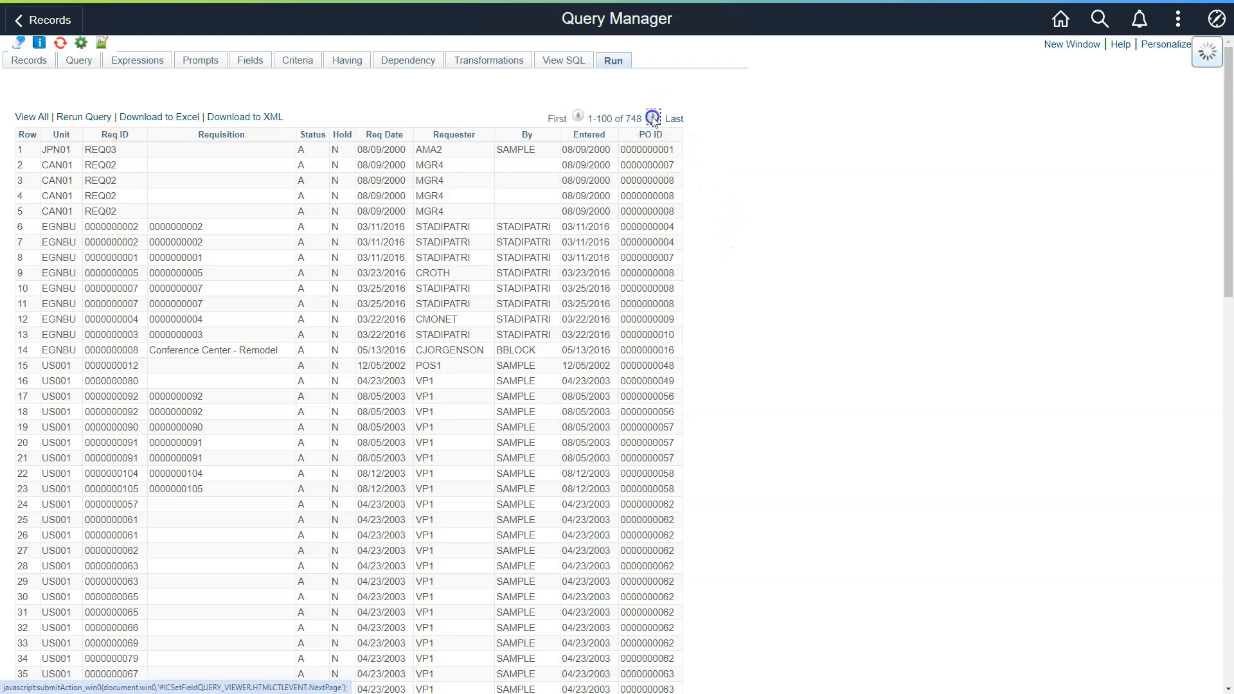
{"action": "left_click", "coordinate": [654, 116]}
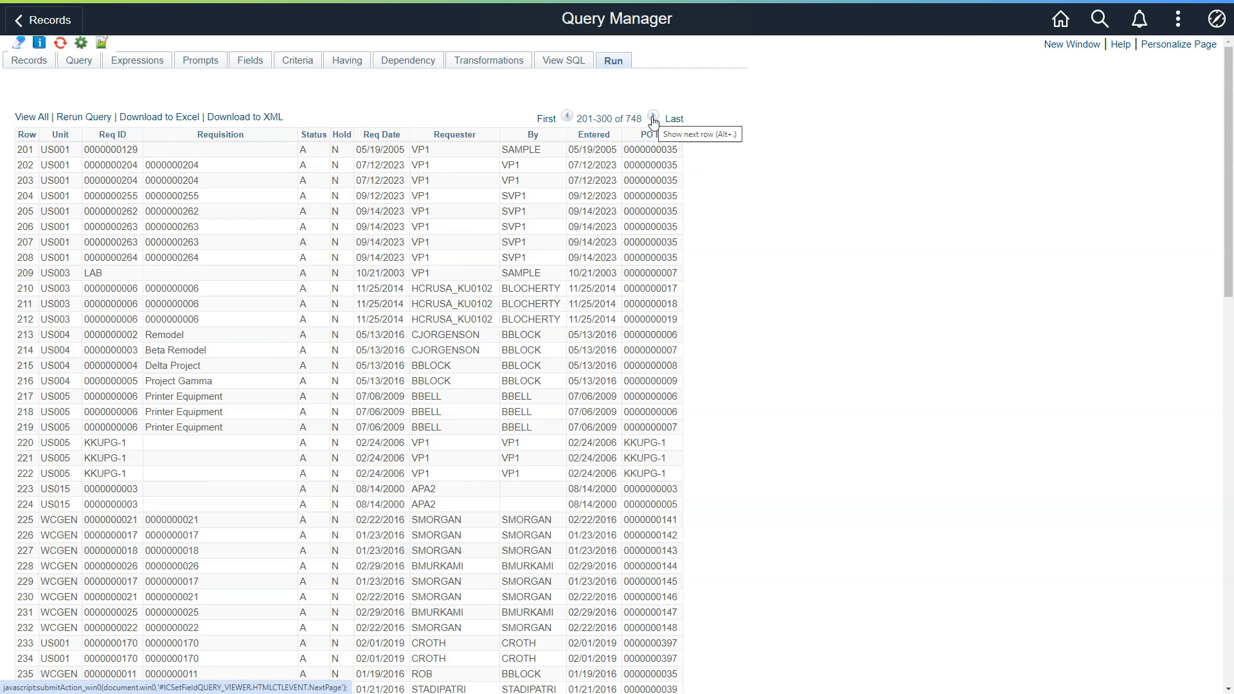
{"action": "left_click", "coordinate": [653, 118]}
{"action": "left_click", "coordinate": [653, 118]}
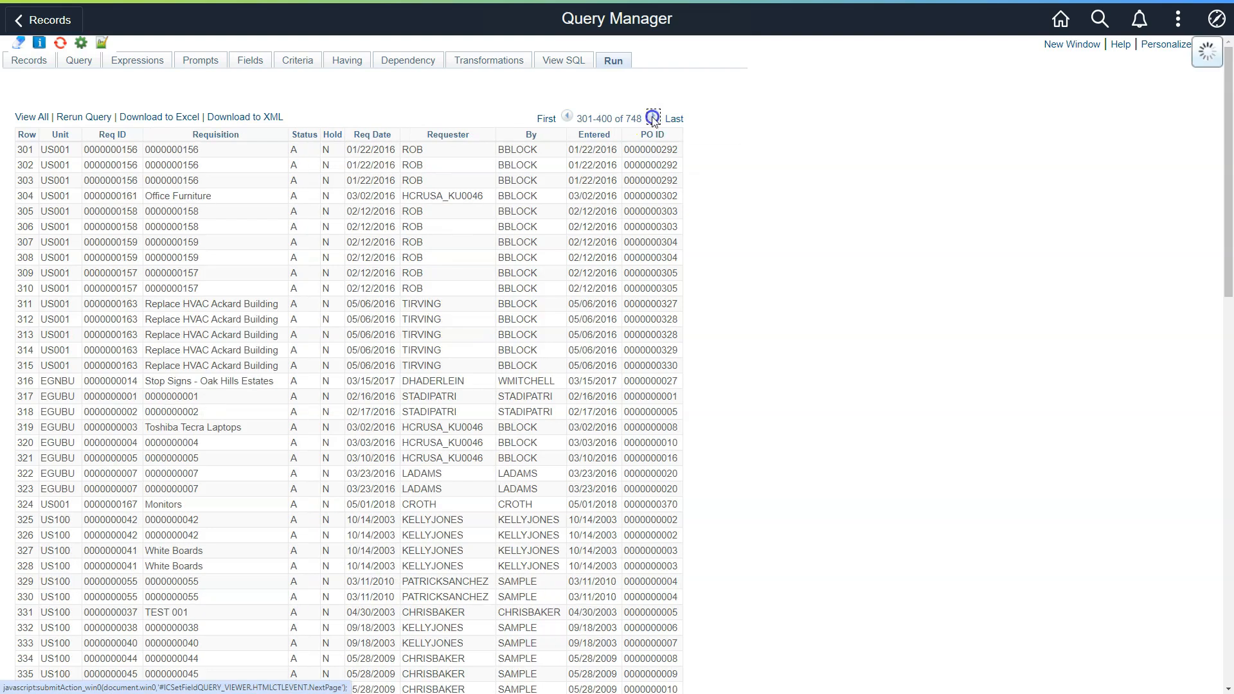
{"action": "left_click", "coordinate": [653, 118]}
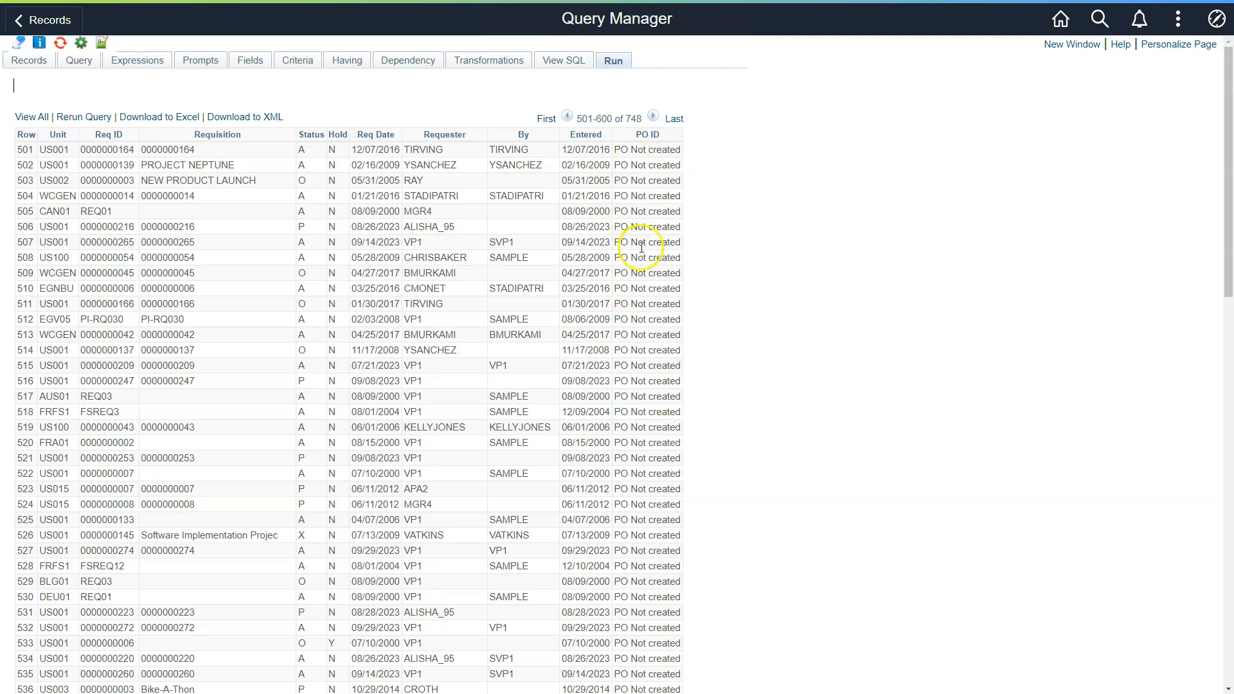
{"action": "left_click_drag", "start_coordinate": [616, 149], "coordinate": [655, 150]}
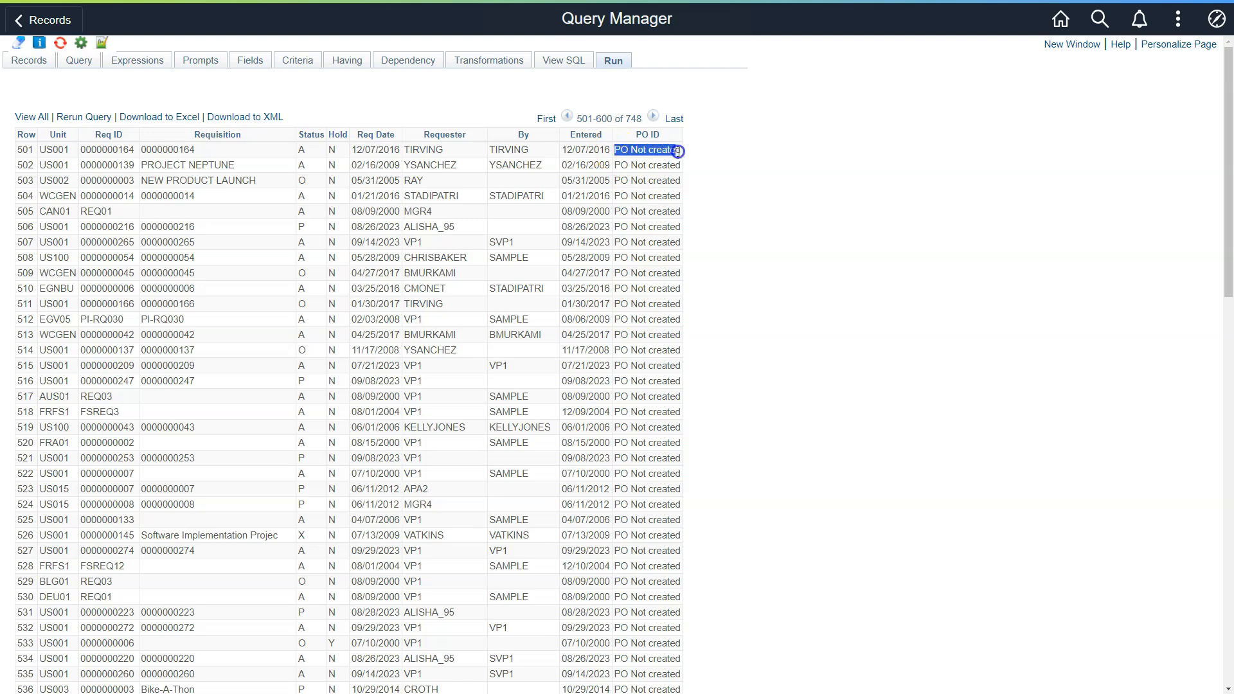
{"action": "left_click_drag", "start_coordinate": [637, 273], "coordinate": [626, 283]}
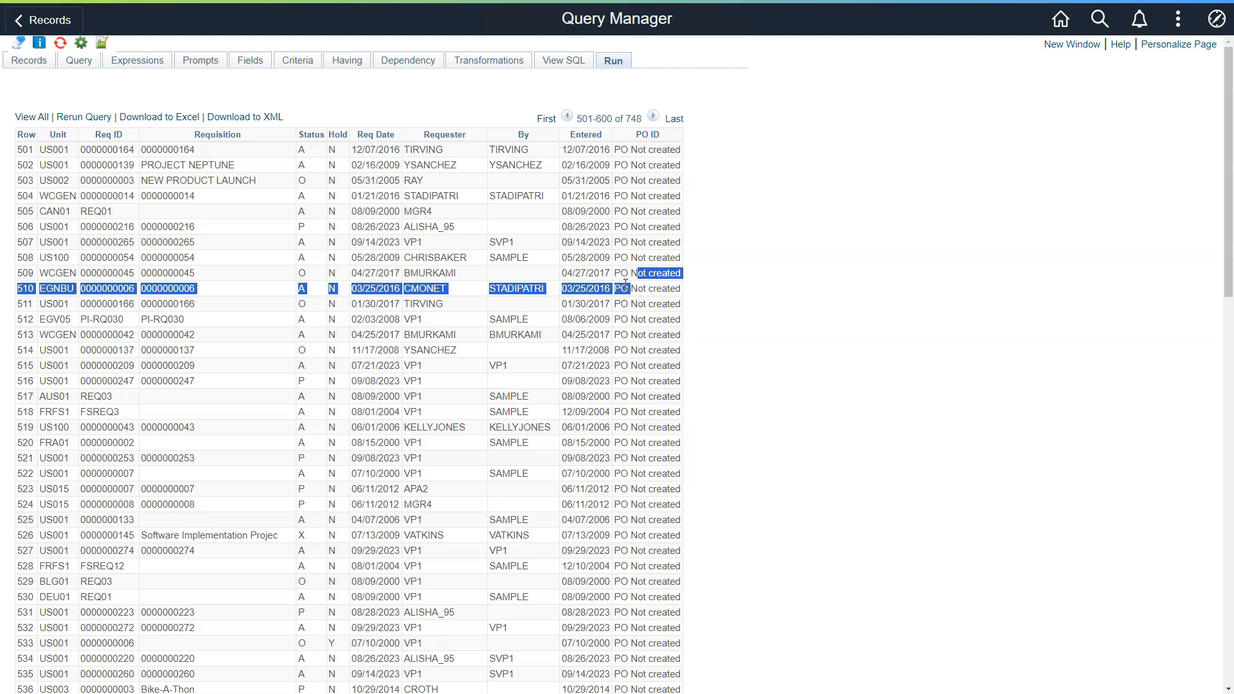
{"action": "left_click", "coordinate": [640, 348]}
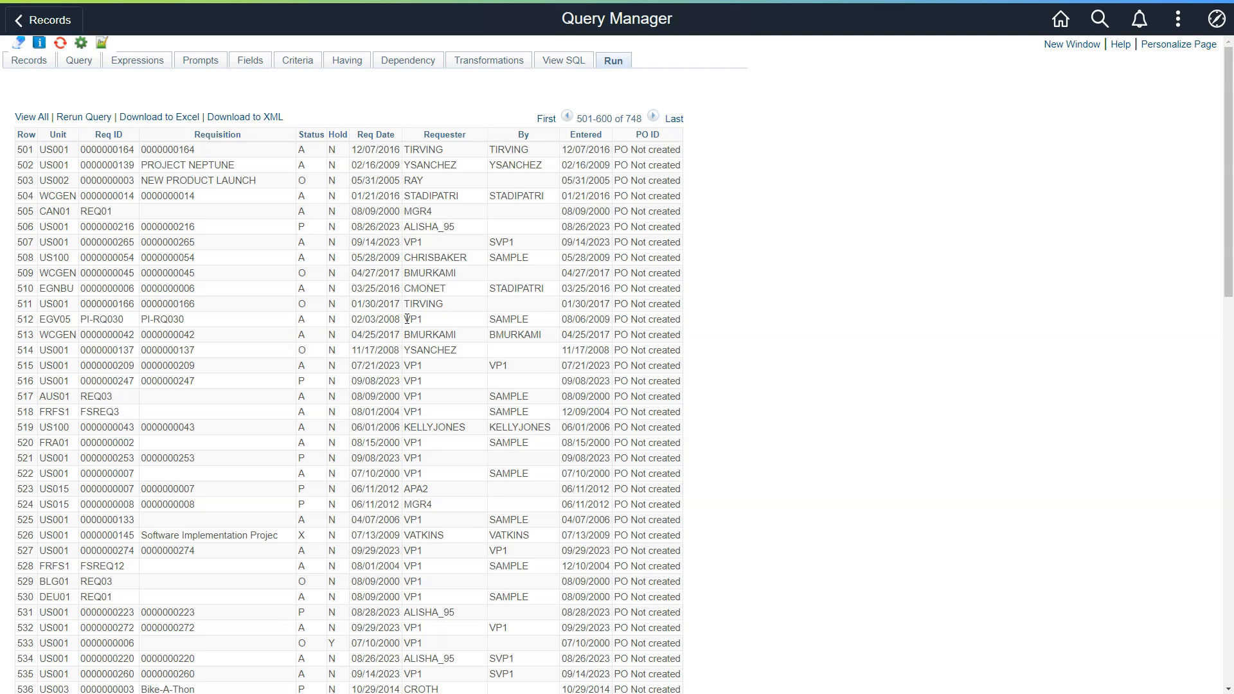
Add the ORIGIN - Origin field from the REQ_HDR record to the query
{"action": "left_click", "coordinate": [72, 62]}
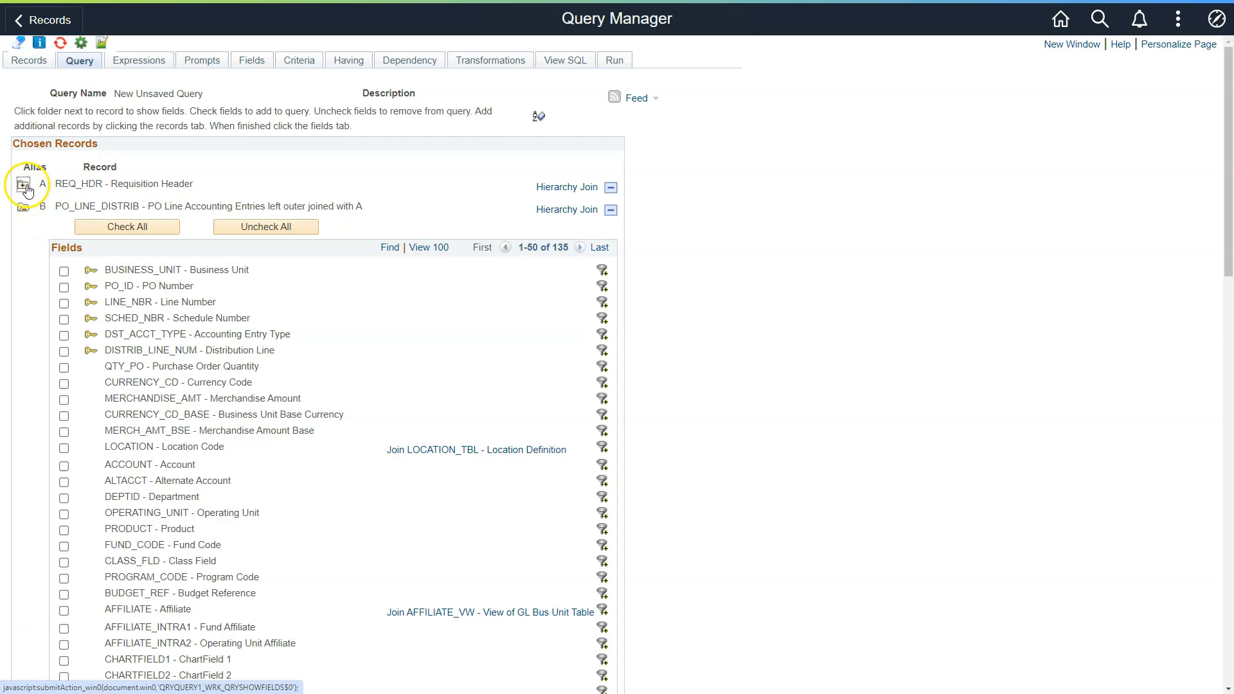
{"action": "left_click", "coordinate": [23, 187]}
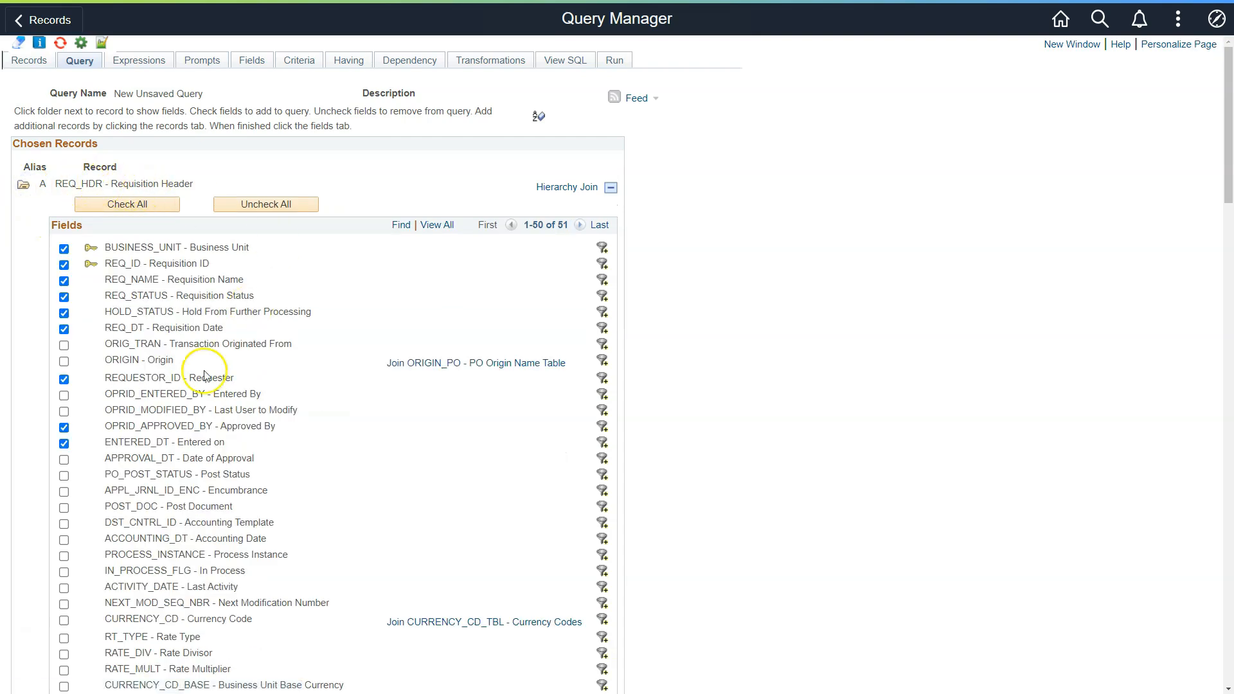
{"action": "left_click", "coordinate": [64, 361]}
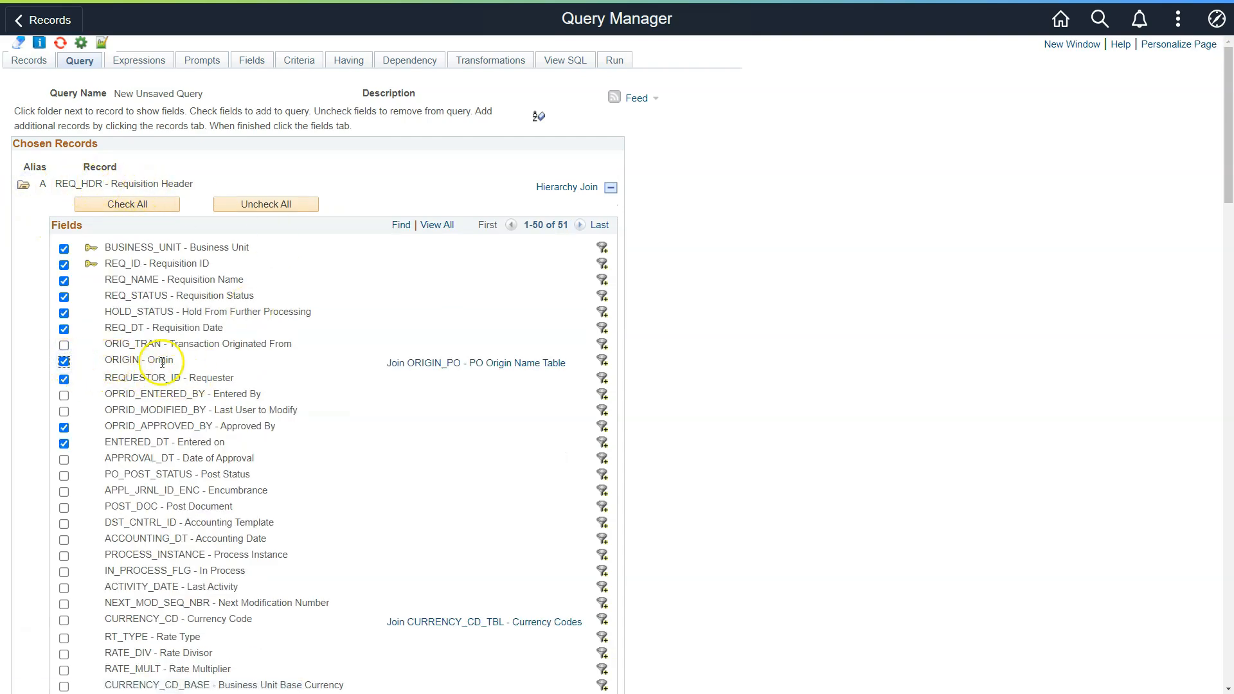
Run the query and examine the codes in the Origin column across the first two result pages
{"action": "left_click", "coordinate": [615, 65]}
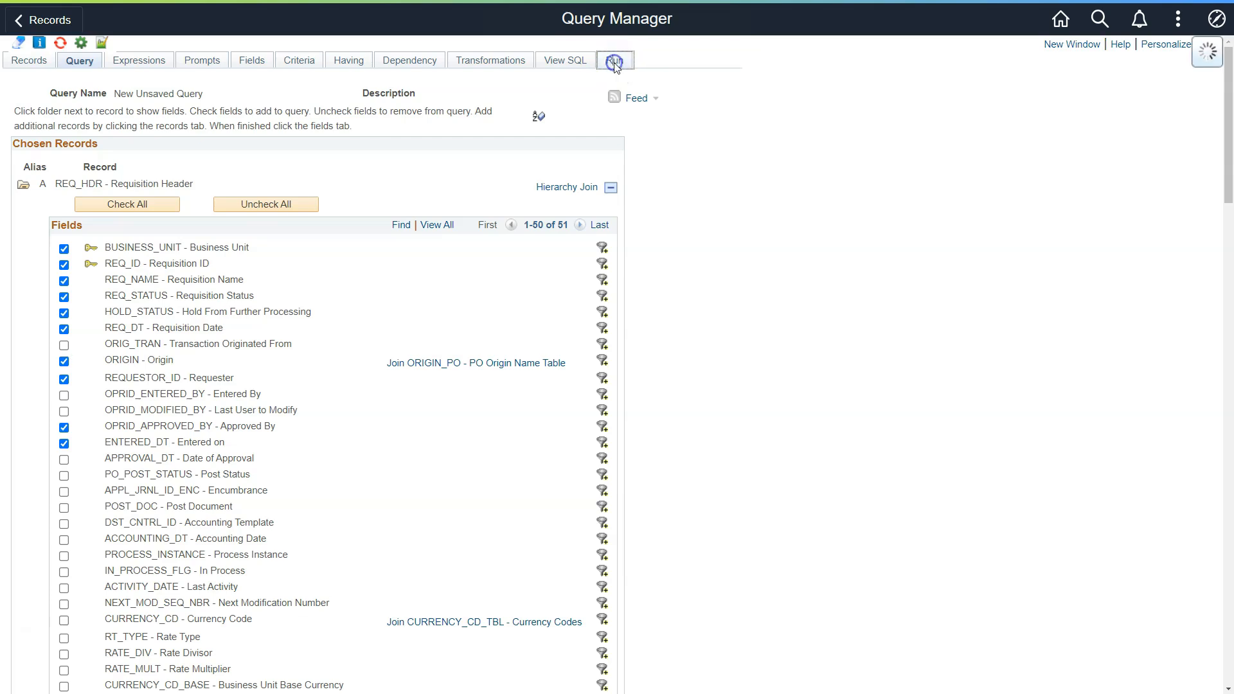
{"action": "scroll", "coordinate": [668, 147], "scroll_direction": "down", "scroll_amount": 10}
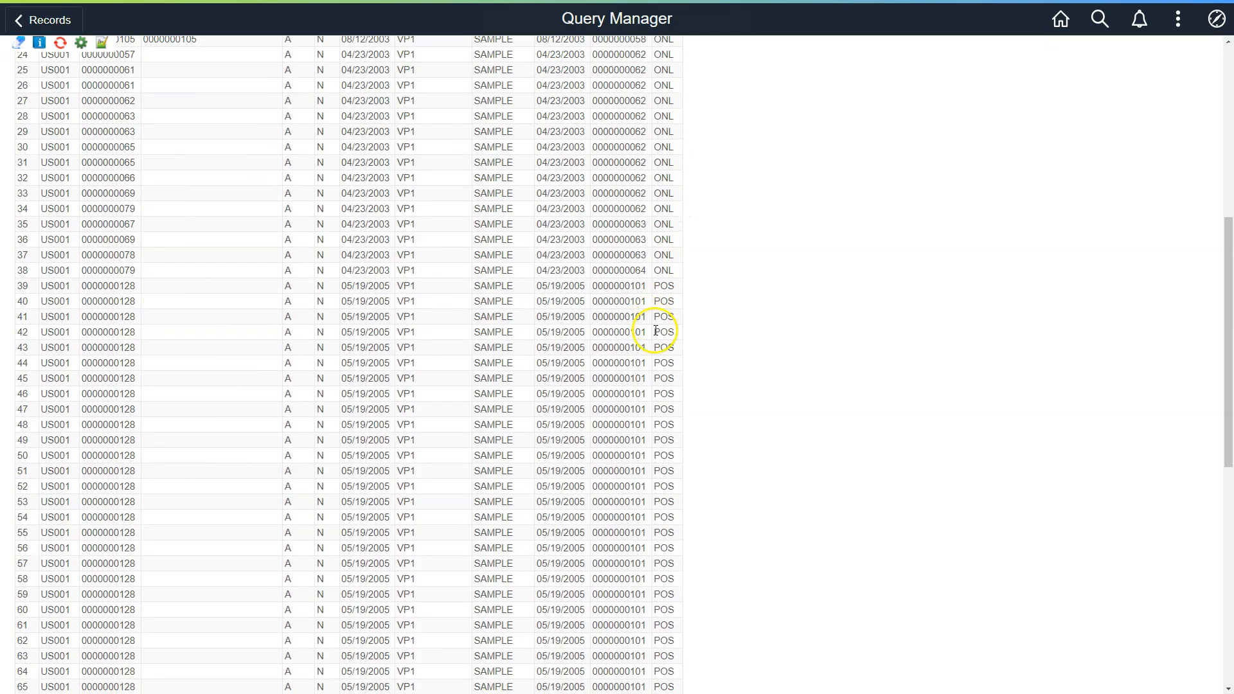
{"action": "scroll", "coordinate": [686, 220], "scroll_direction": "up", "scroll_amount": 10}
{"action": "scroll", "coordinate": [676, 202], "scroll_direction": "down", "scroll_amount": 8}
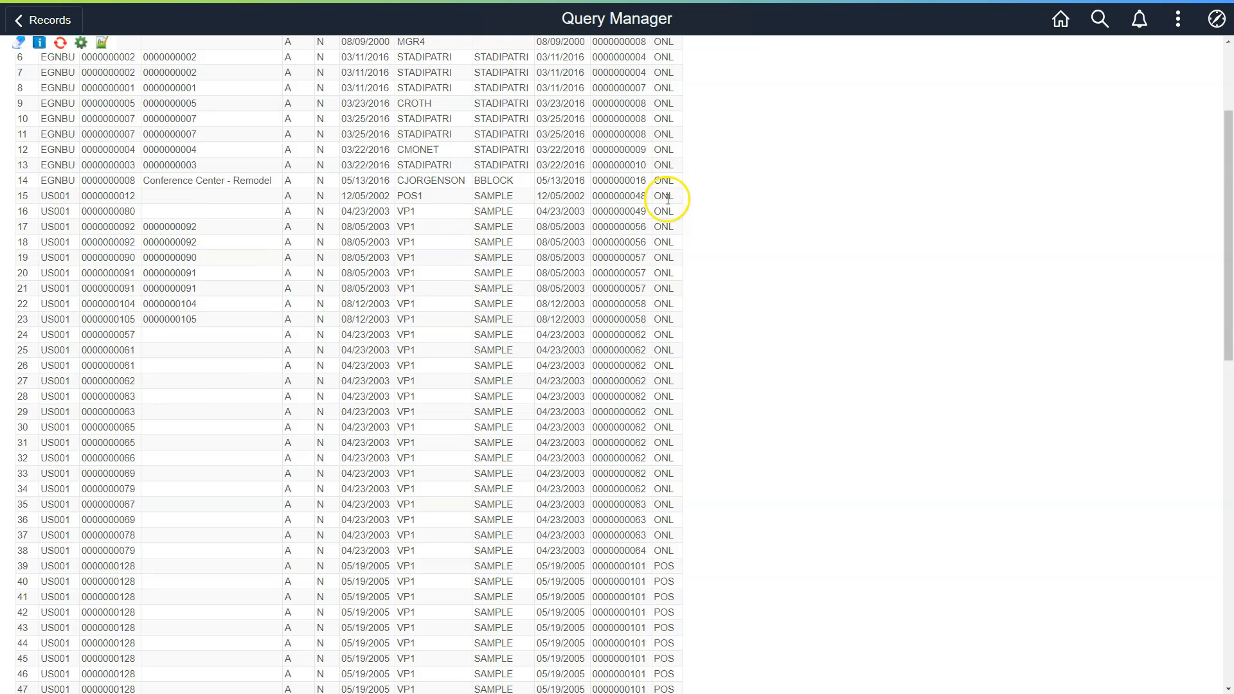
{"action": "scroll", "coordinate": [665, 385], "scroll_direction": "up", "scroll_amount": 8}
{"action": "left_click", "coordinate": [653, 118]}
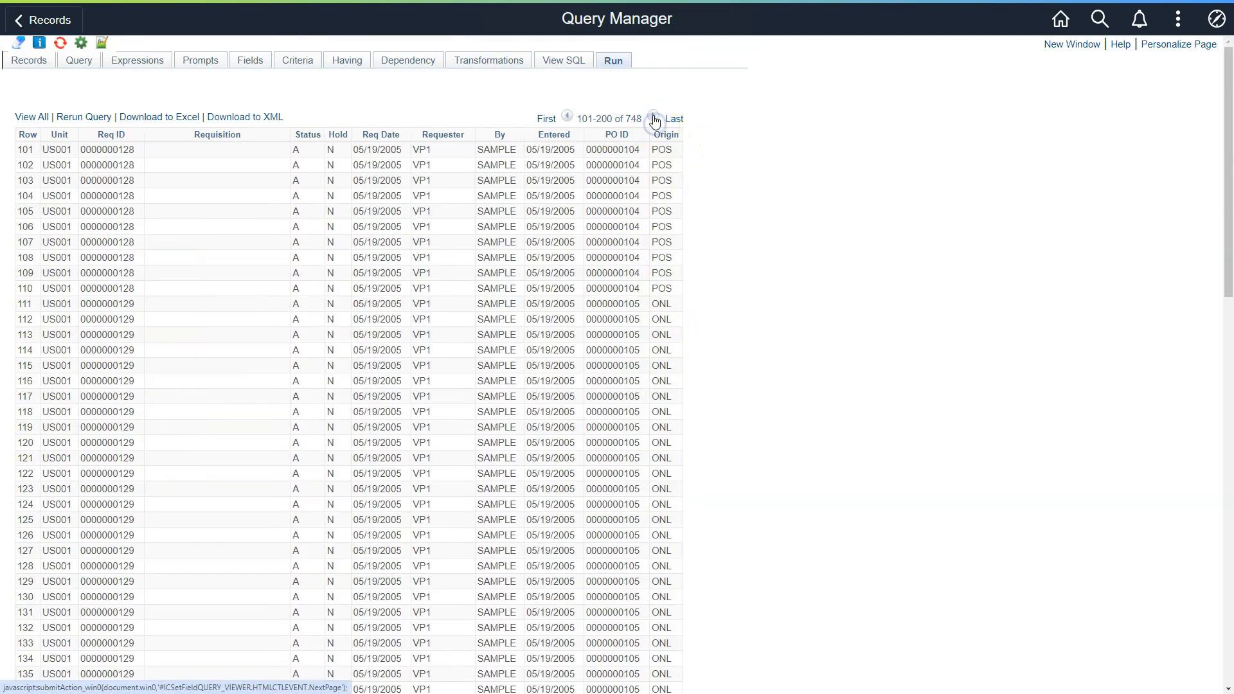
{"action": "scroll", "coordinate": [669, 322], "scroll_direction": "down", "scroll_amount": 9}
{"action": "scroll", "coordinate": [669, 328], "scroll_direction": "down", "scroll_amount": 3}
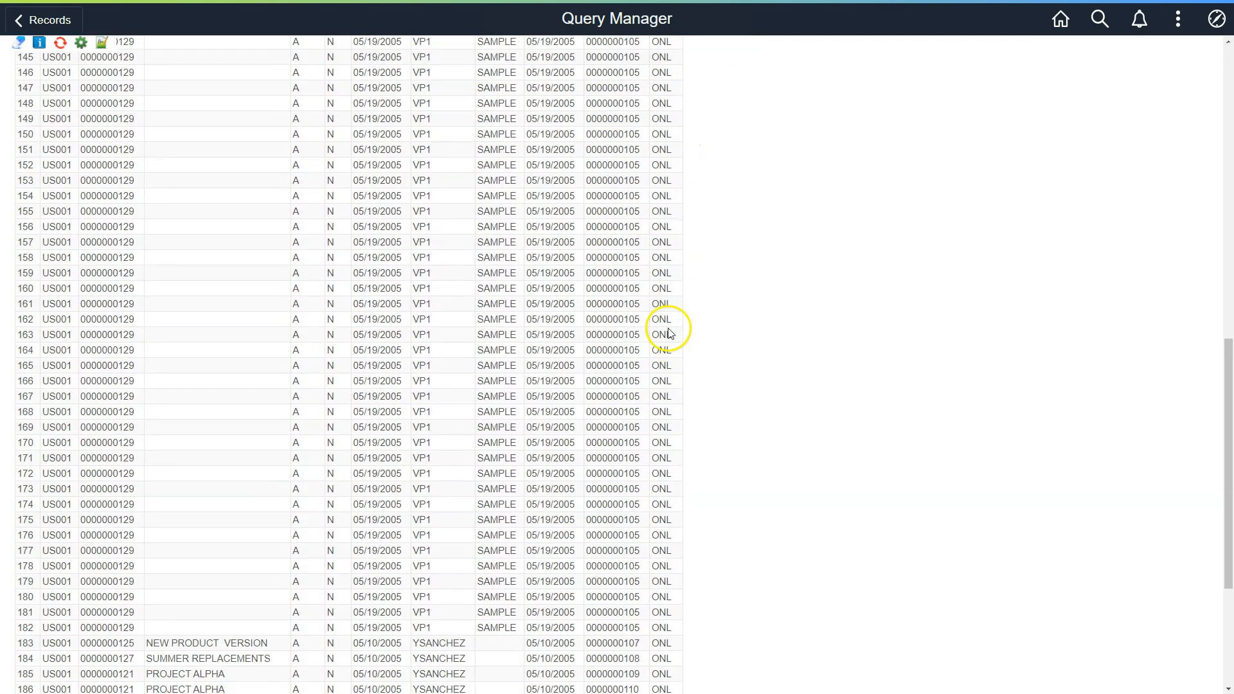
{"action": "scroll", "coordinate": [668, 328], "scroll_direction": "up", "scroll_amount": 10}
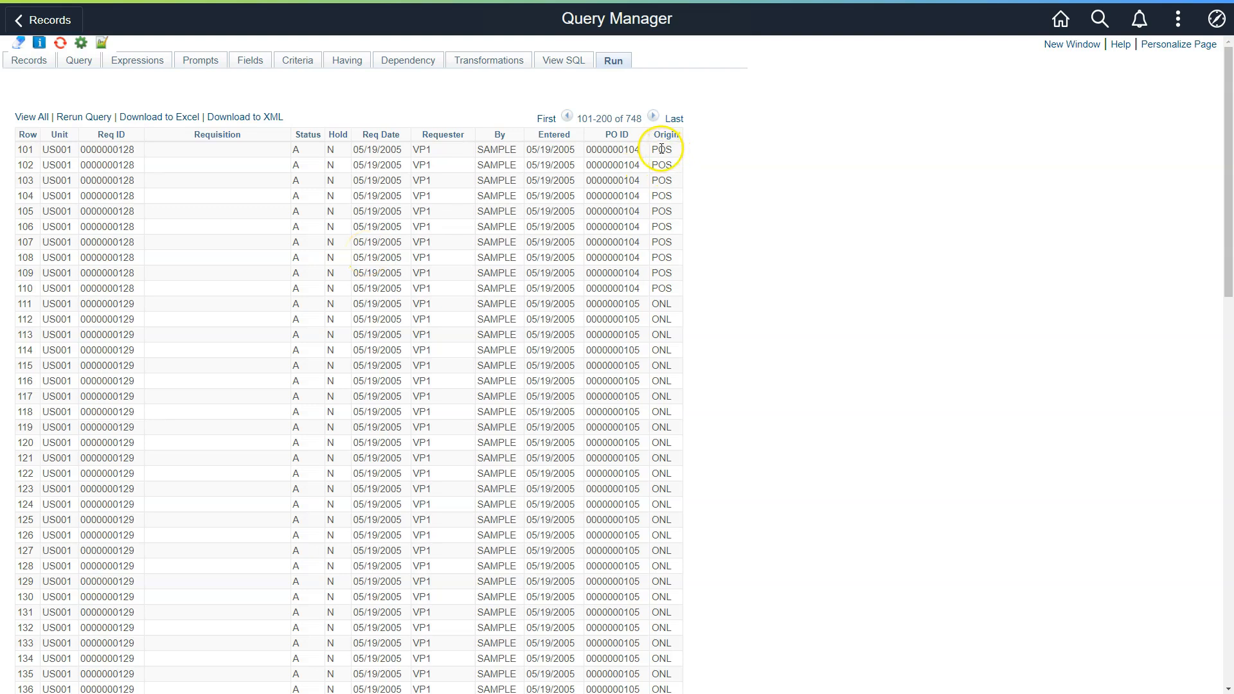
Start a new character expression using CASE A.ORIGIN to translate ONL, POS, BCH and CRT into 'Online Entry', 'Purchasing System', 'Batch Transaction' and 'PAR Location Replenishment'
{"action": "left_click", "coordinate": [256, 62]}
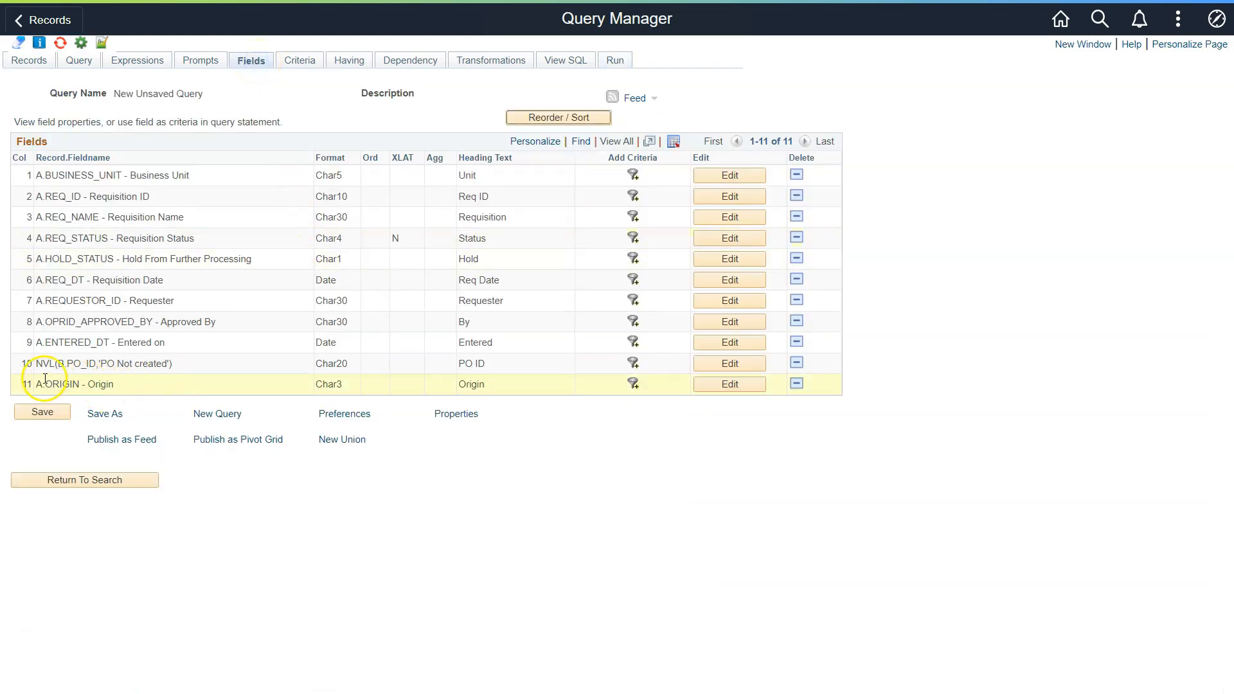
{"action": "left_click_drag", "start_coordinate": [36, 383], "coordinate": [122, 386]}
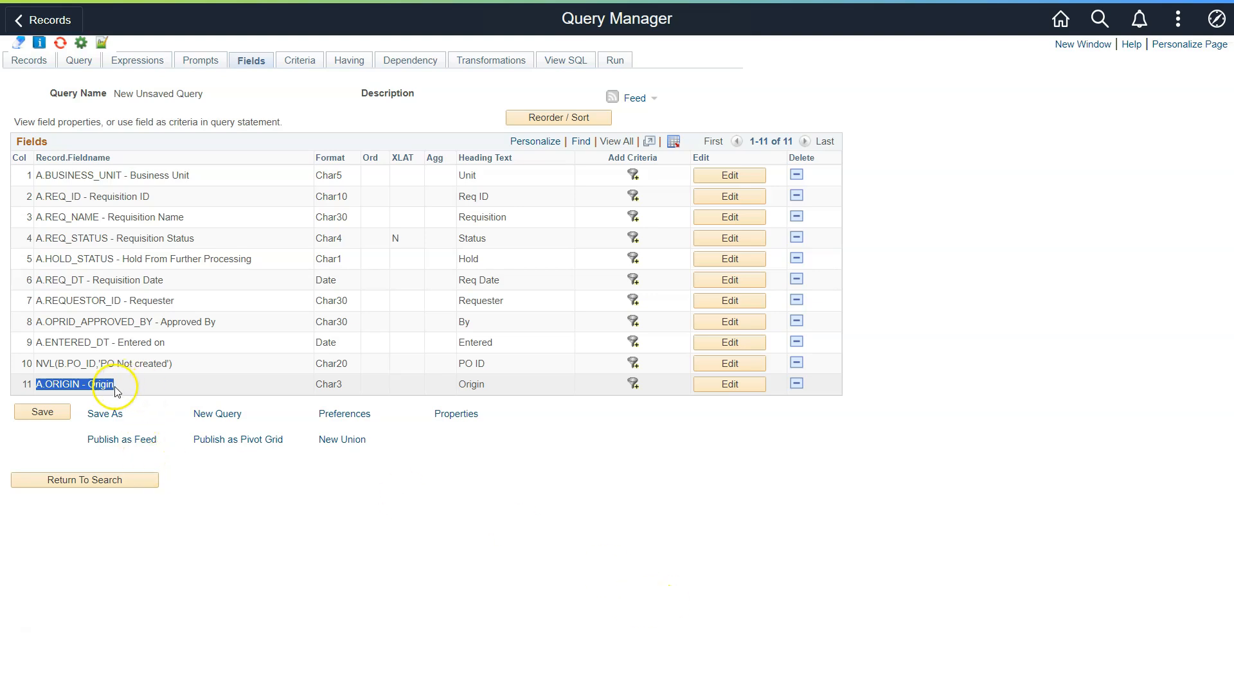
{"action": "left_click", "coordinate": [156, 66]}
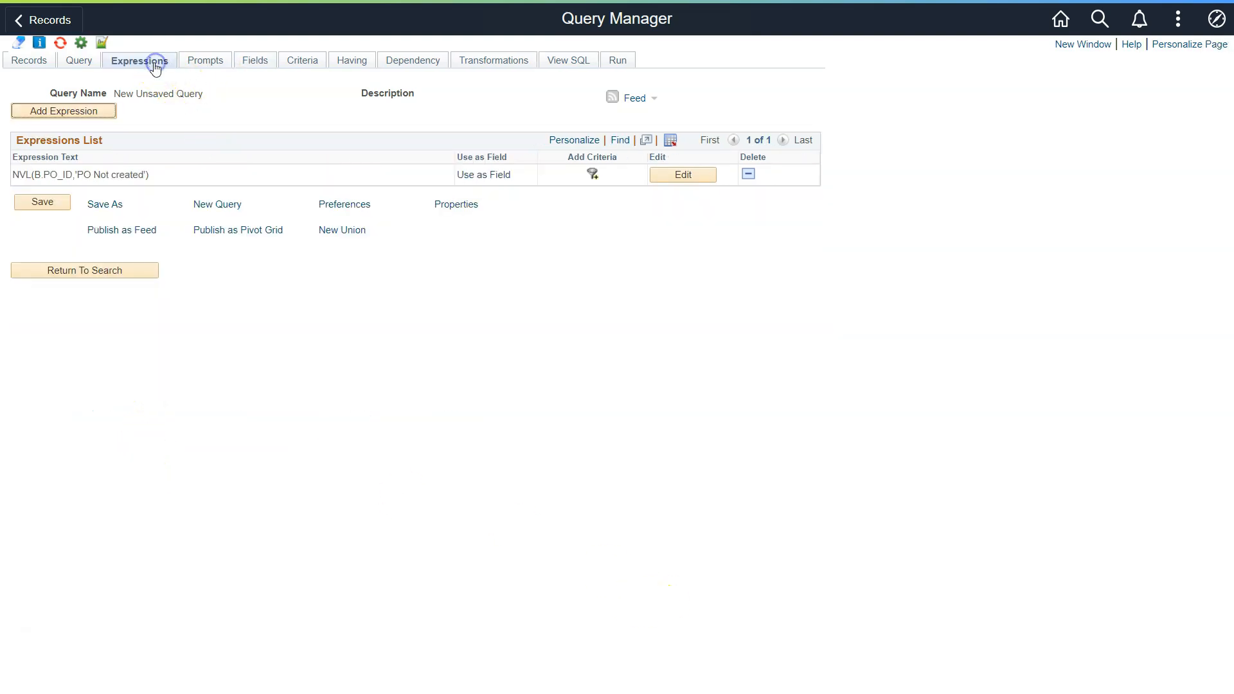
{"action": "left_click", "coordinate": [89, 116]}
{"action": "left_click", "coordinate": [111, 207]}
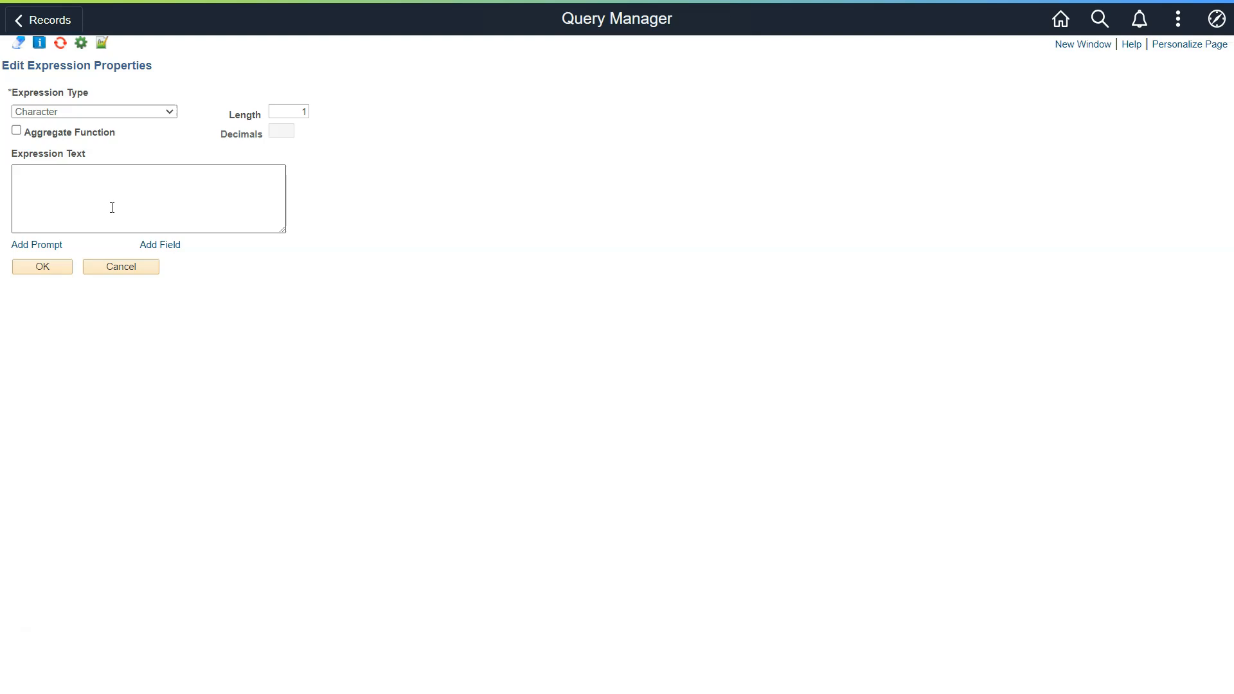
{"action": "type", "text": "CASE A.ORIGIN WHEN 'ONL' Then 'Online Entry' WHEN 'POS' THEN 'Purchasing System' WHEN 'BCH' THEN 'Batch Transaction' WHEN 'CRT' THEN 'PAR Location Replenishment' END"}
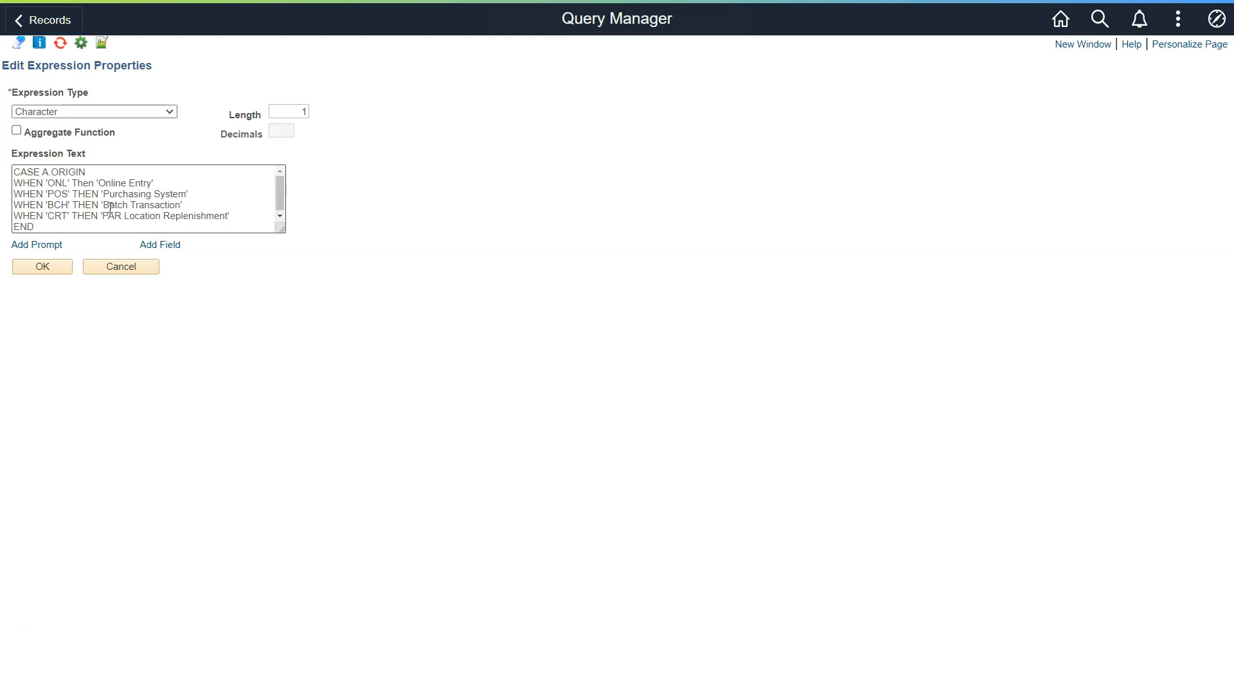
Review the CASE statement's parts in the expression text: the A.ORIGIN field, the WHEN codes, the THEN descriptions and the closing END
{"action": "left_click_drag", "start_coordinate": [41, 172], "coordinate": [79, 172]}
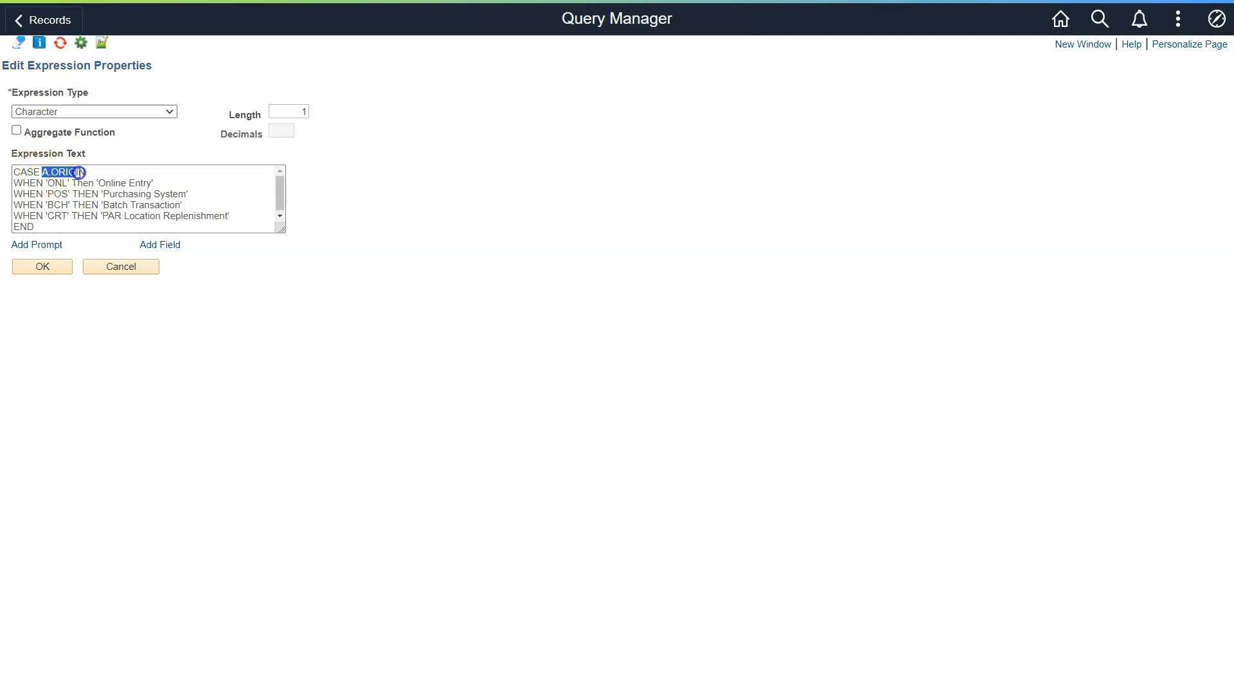
{"action": "left_click", "coordinate": [45, 171]}
{"action": "left_click", "coordinate": [57, 204]}
{"action": "double_click", "coordinate": [30, 184]}
{"action": "left_click", "coordinate": [57, 188]}
{"action": "double_click", "coordinate": [59, 183]}
{"action": "left_click", "coordinate": [84, 194]}
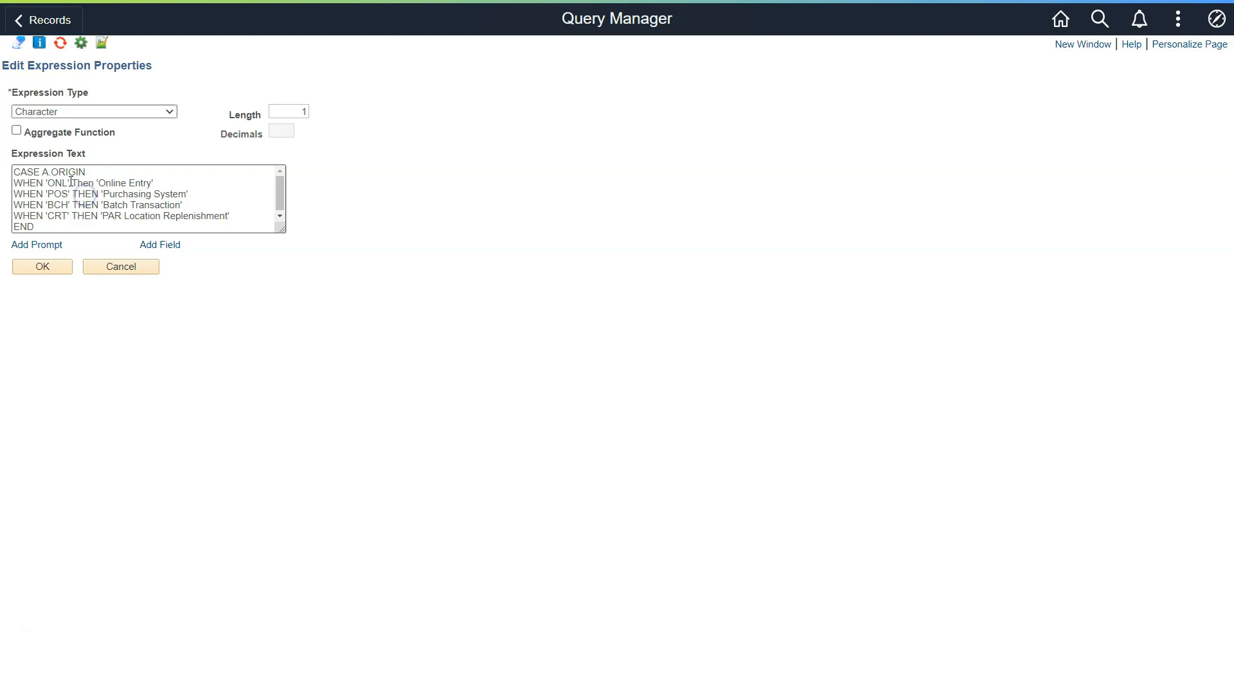
{"action": "left_click_drag", "start_coordinate": [96, 184], "coordinate": [184, 193]}
{"action": "left_click", "coordinate": [57, 194]}
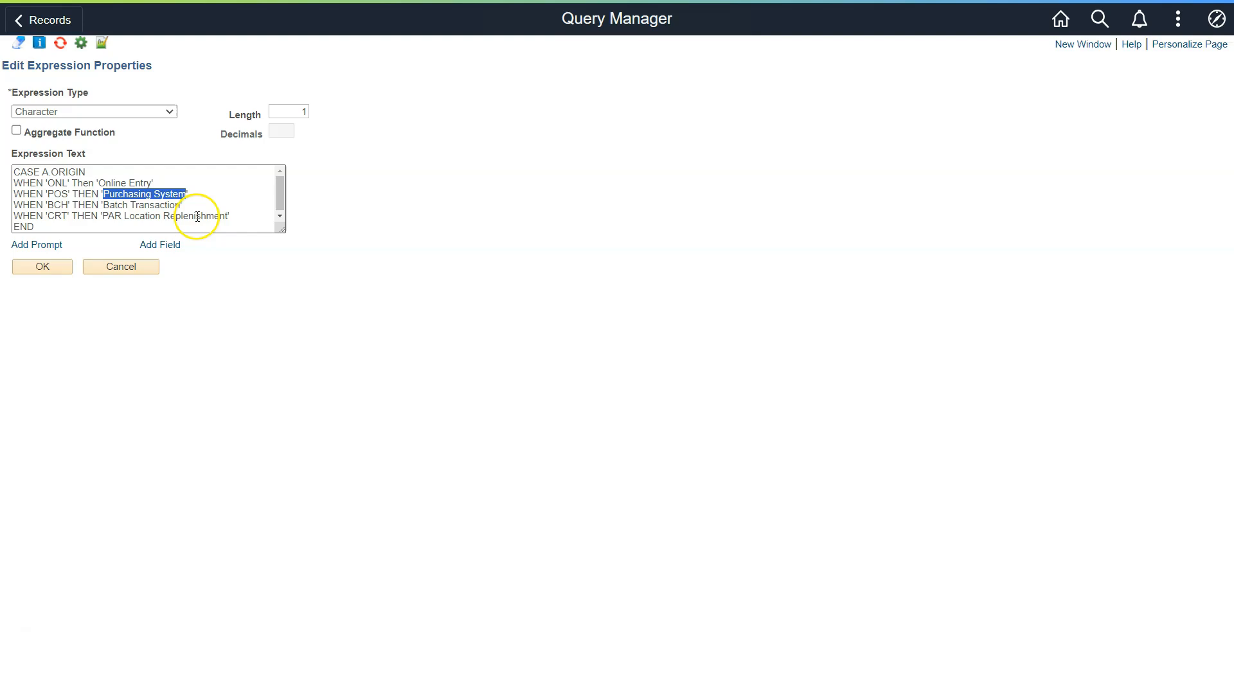
{"action": "double_click", "coordinate": [21, 226]}
{"action": "left_click", "coordinate": [55, 226]}
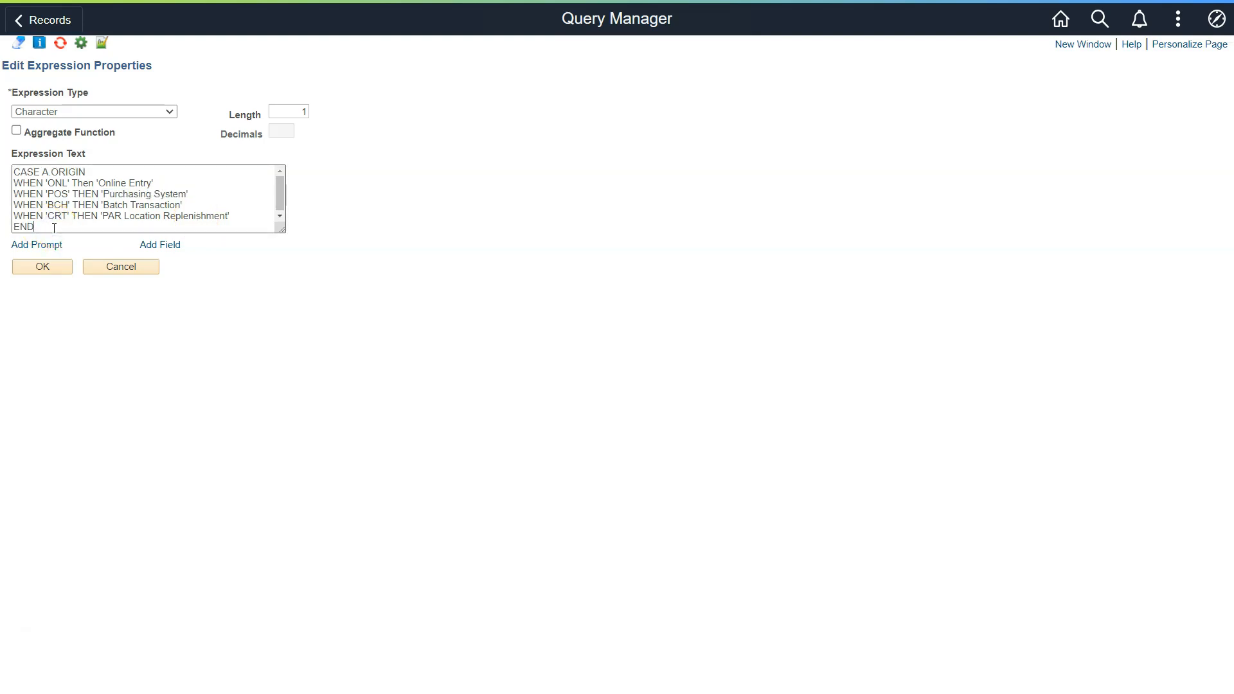
{"action": "left_click", "coordinate": [52, 226]}
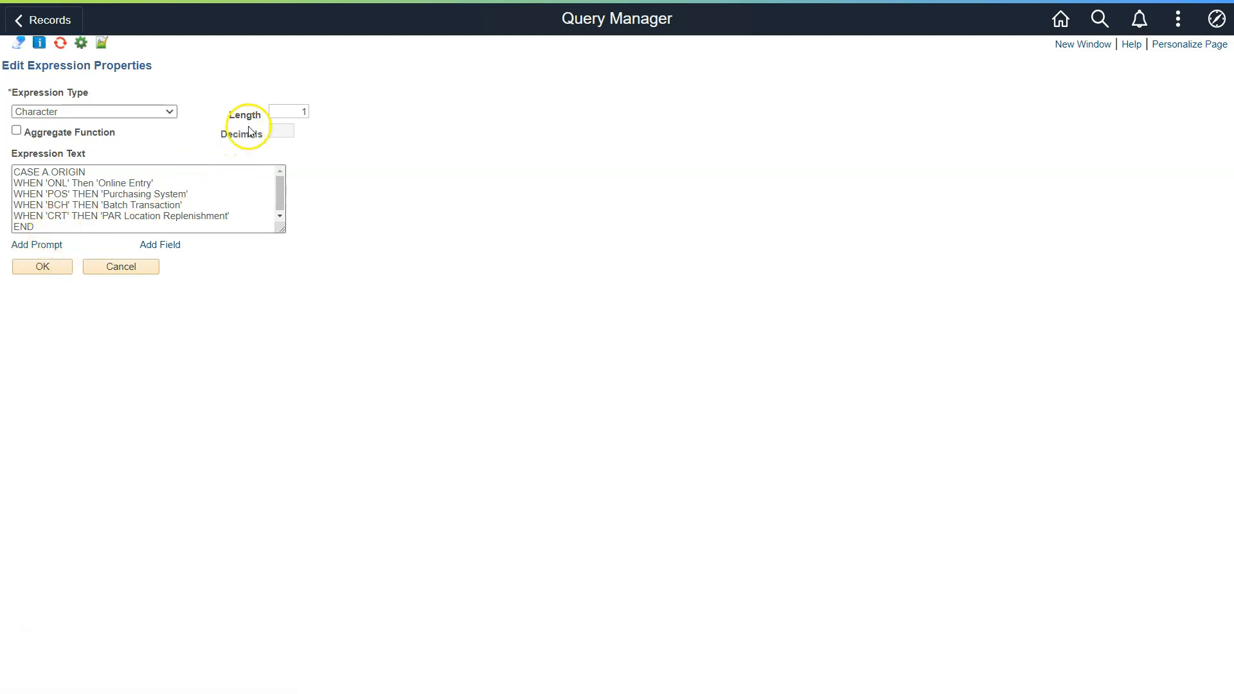
Set the CASE expression's length to 30, keeping the Character type, and save the expression
{"action": "left_click", "coordinate": [130, 112]}
{"action": "left_click", "coordinate": [129, 112]}
{"action": "left_click_drag", "start_coordinate": [296, 111], "coordinate": [327, 116]}
{"action": "left_click_drag", "start_coordinate": [103, 216], "coordinate": [212, 216]}
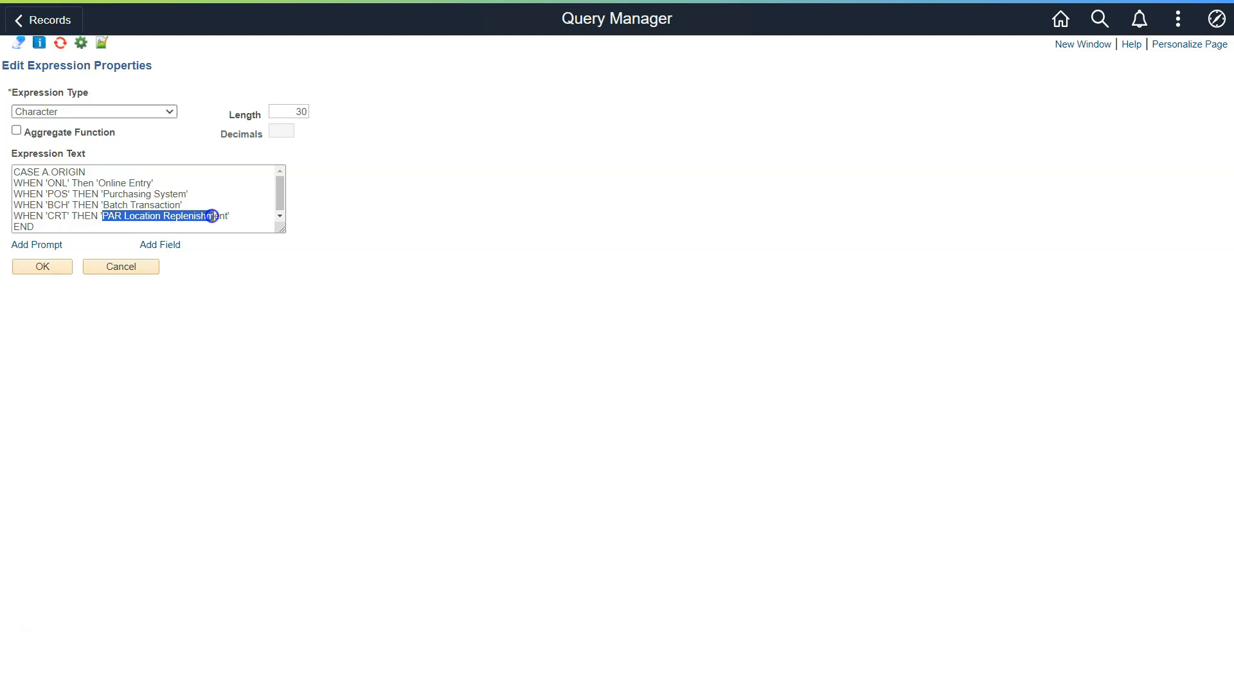
{"action": "left_click", "coordinate": [139, 206]}
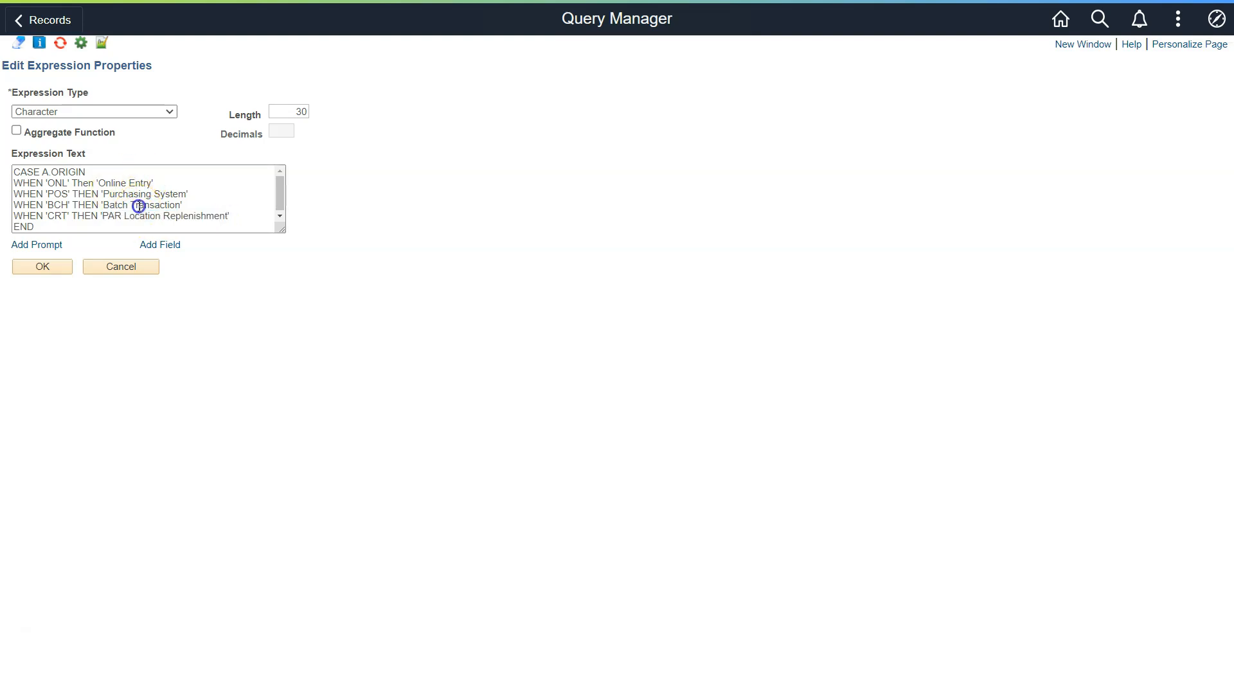
{"action": "left_click", "coordinate": [43, 267]}
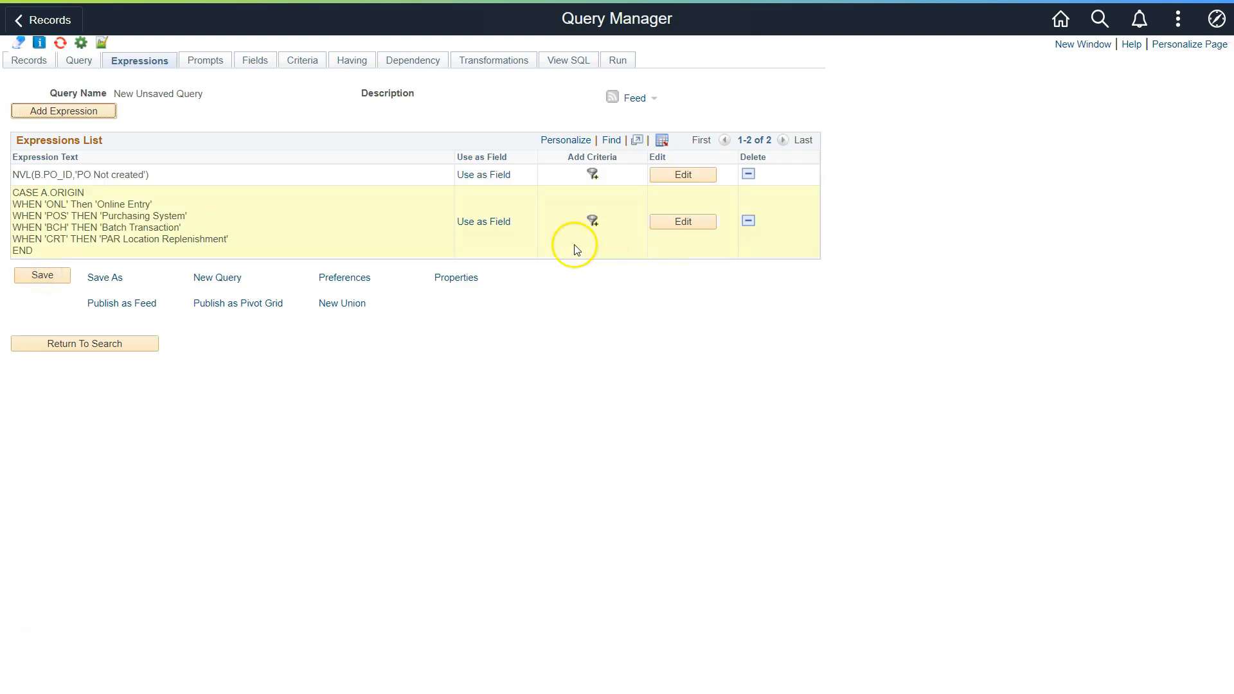
Use the CASE expression as a query field and set its heading text to 'Origin Description'
{"action": "left_click", "coordinate": [495, 229]}
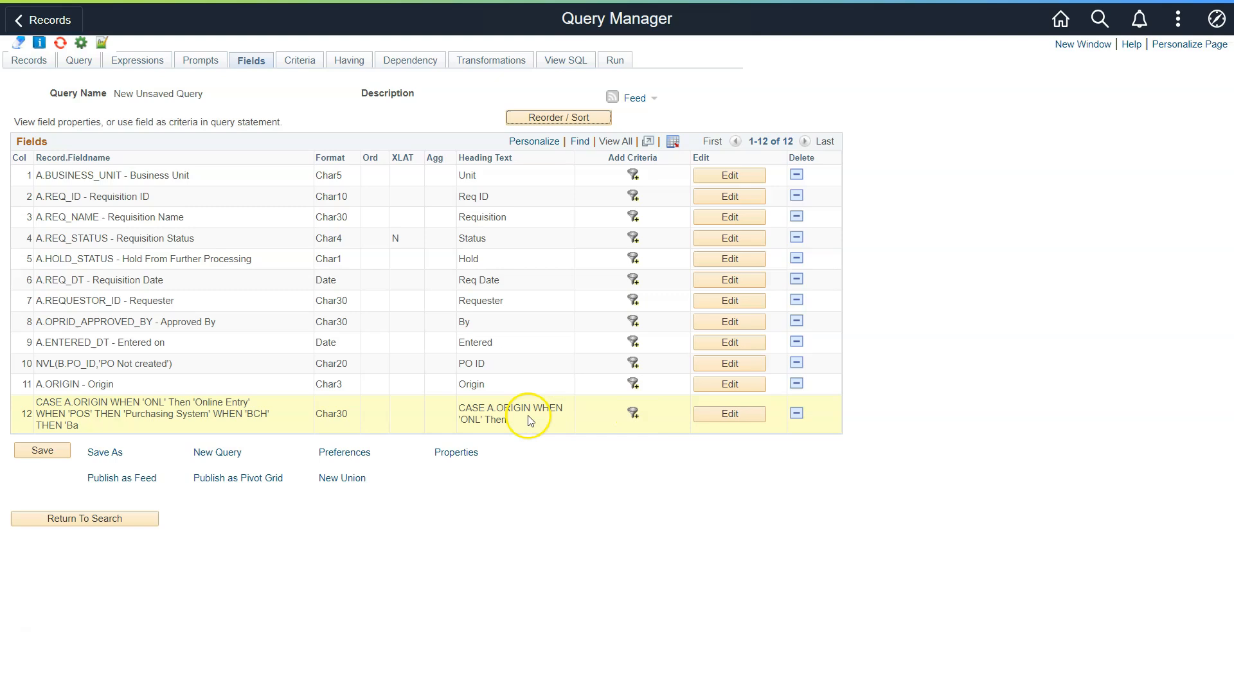
{"action": "left_click", "coordinate": [749, 416]}
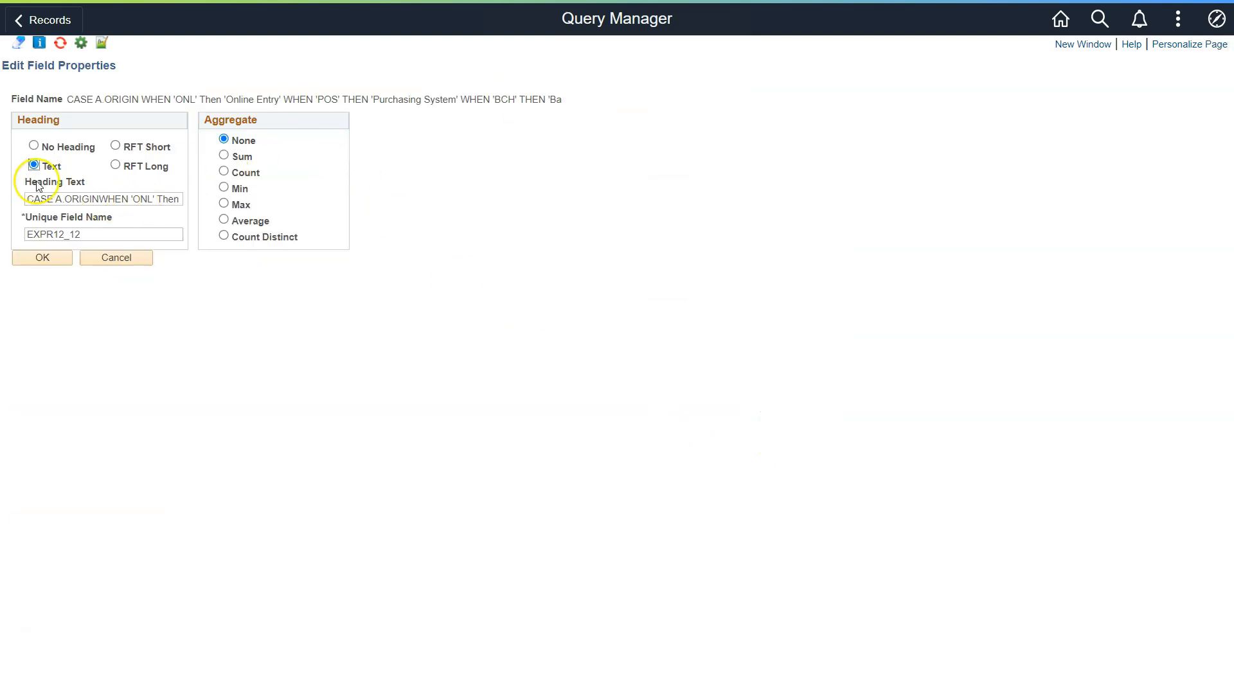
{"action": "triple_click", "coordinate": [80, 199]}
{"action": "type", "text": "O"}
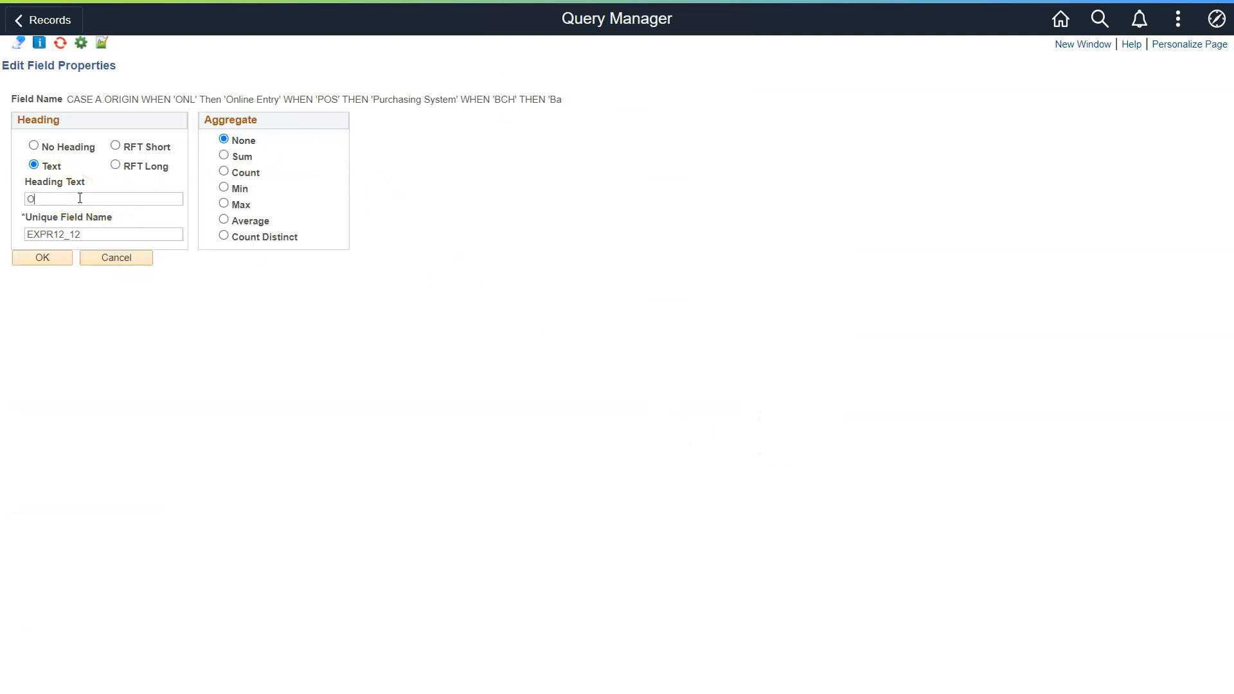
{"action": "type", "text": "rigin Description"}
{"action": "left_click", "coordinate": [43, 258]}
Run the query and compare the Origin codes with their Origin Description values across the first two result pages
{"action": "left_click", "coordinate": [614, 60]}
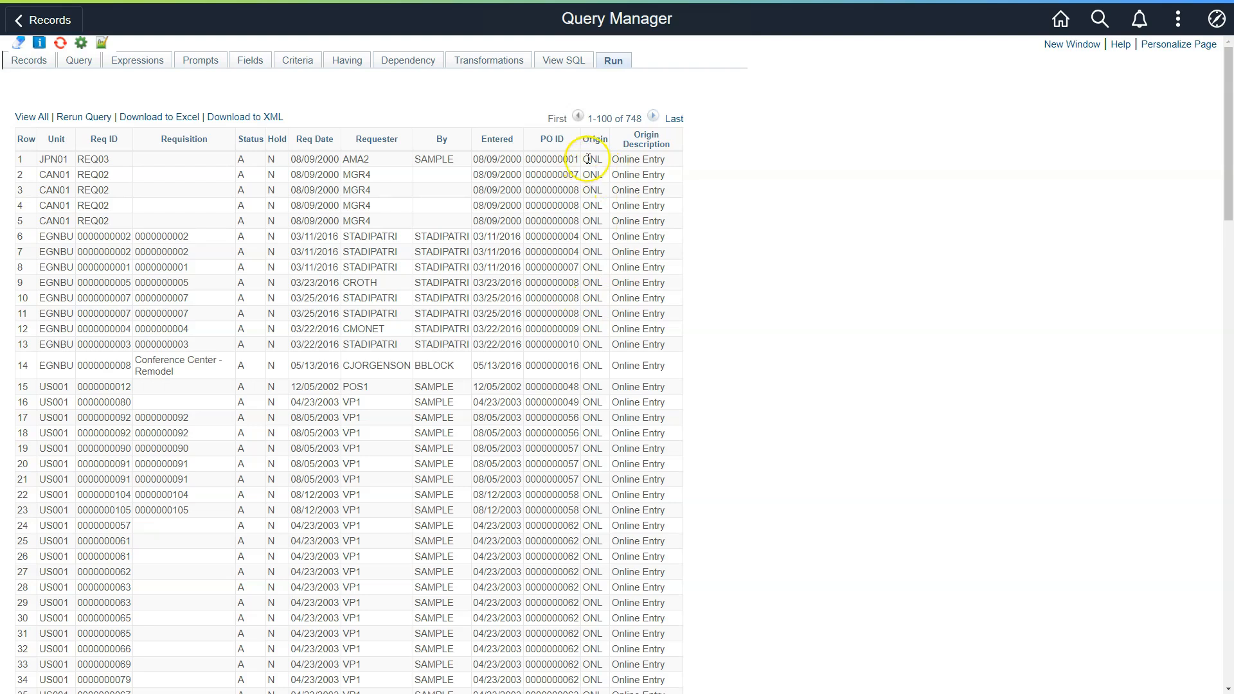
{"action": "left_click_drag", "start_coordinate": [584, 162], "coordinate": [596, 162]}
{"action": "left_click", "coordinate": [604, 166]}
{"action": "left_click", "coordinate": [653, 116]}
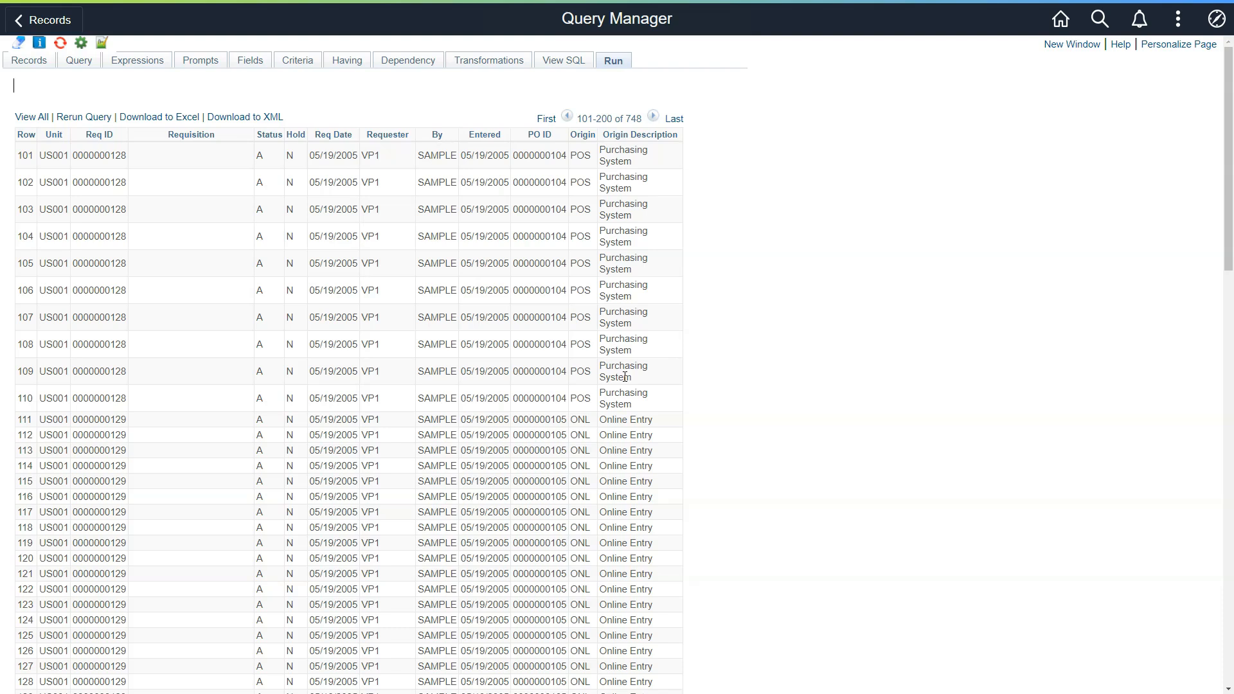
In the Requisition Line query, open the Business Unit field's properties to examine the available aggregate options
{"action": "left_click", "coordinate": [143, 69]}
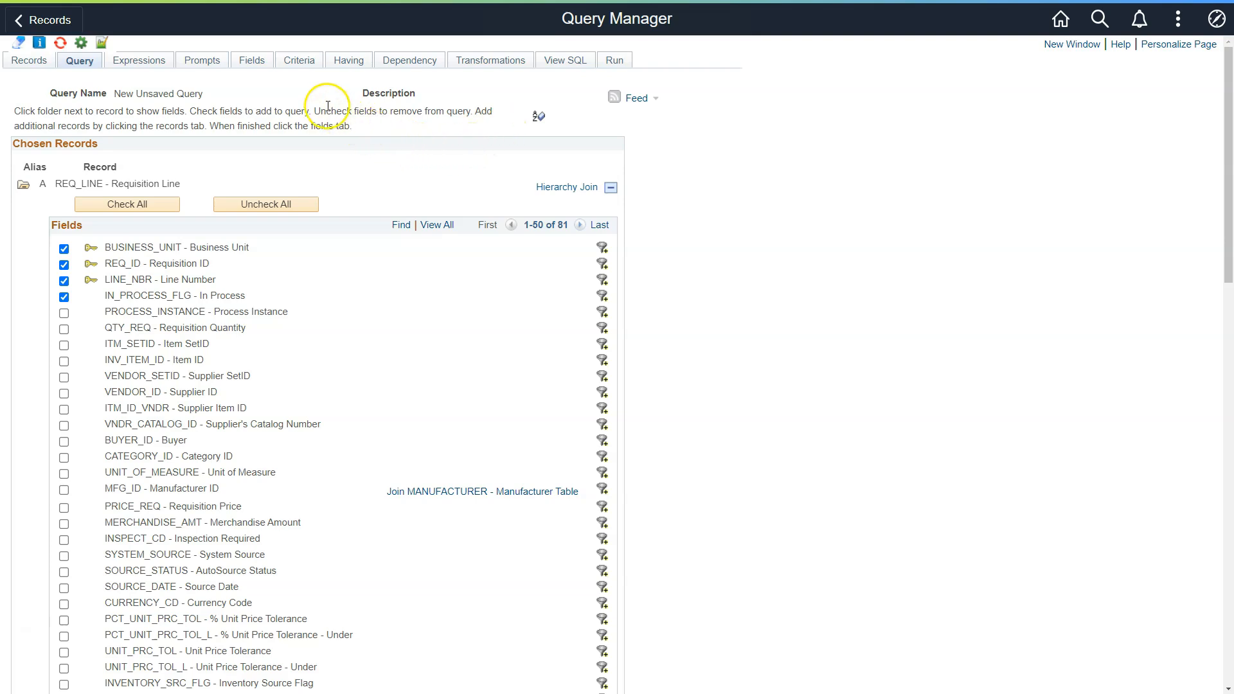
{"action": "left_click", "coordinate": [259, 64]}
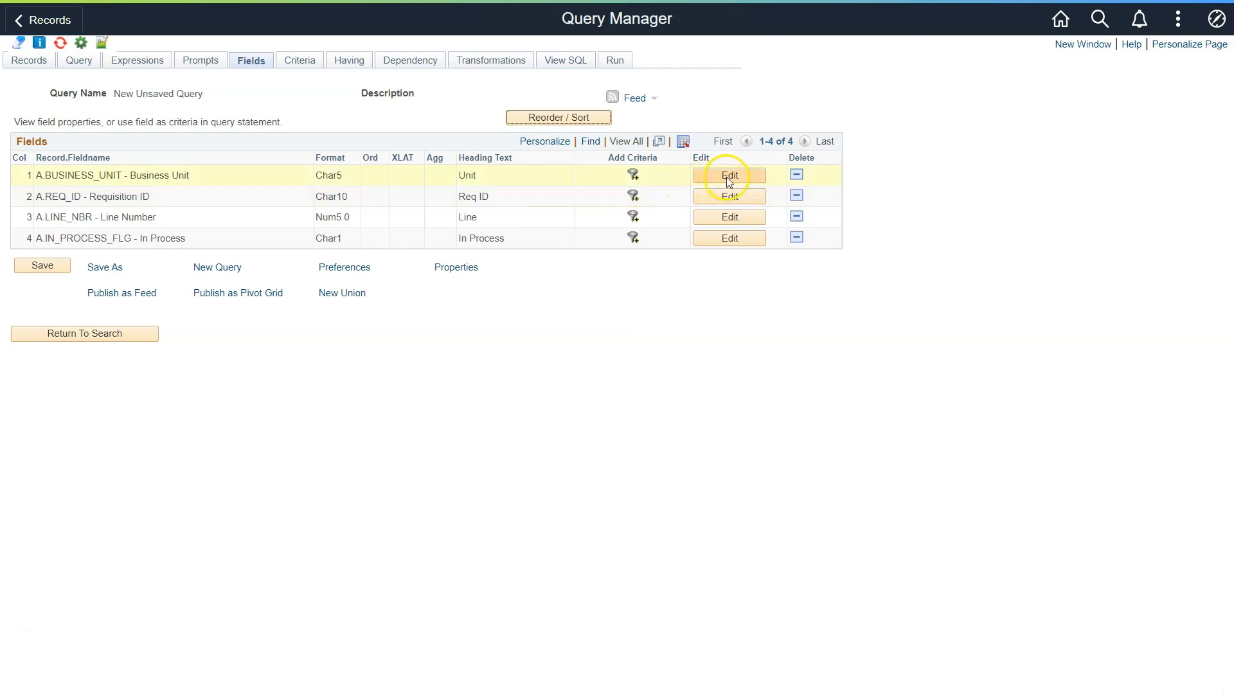
{"action": "left_click", "coordinate": [725, 179]}
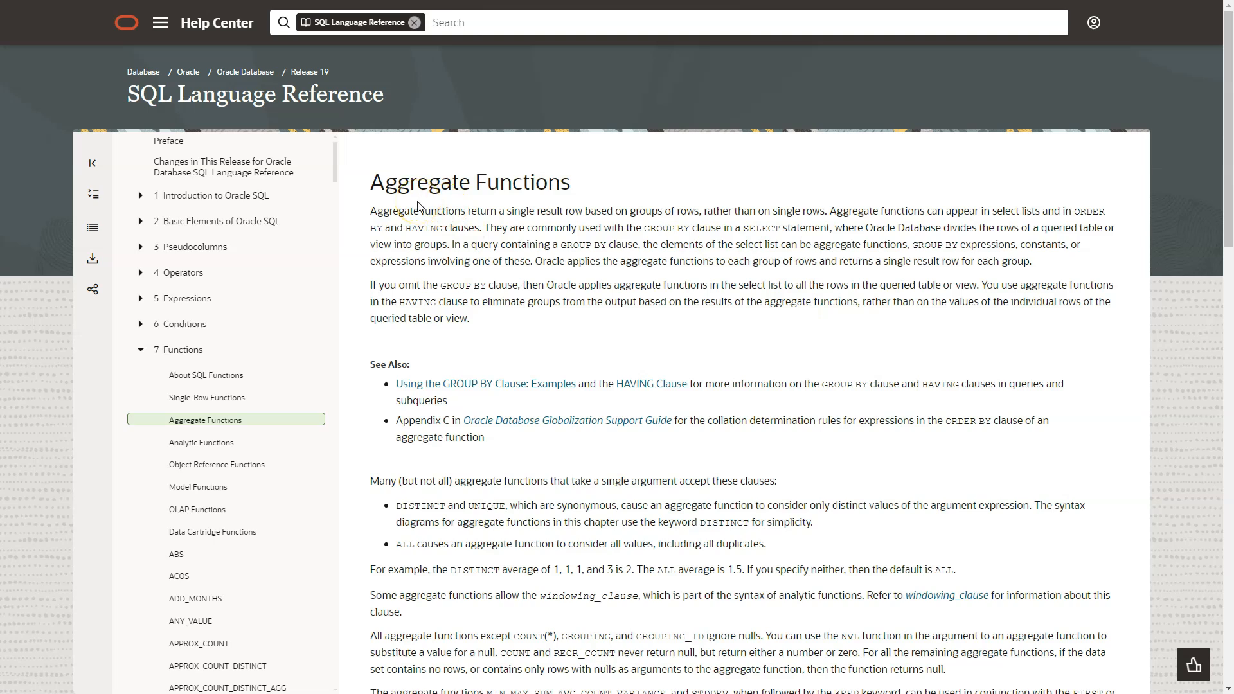
Review the aggregate function list in Oracle's SQL Language Reference, including MEDIAN, and close the Business Unit field's properties without changes
{"action": "scroll", "coordinate": [610, 270], "scroll_direction": "down", "scroll_amount": 6}
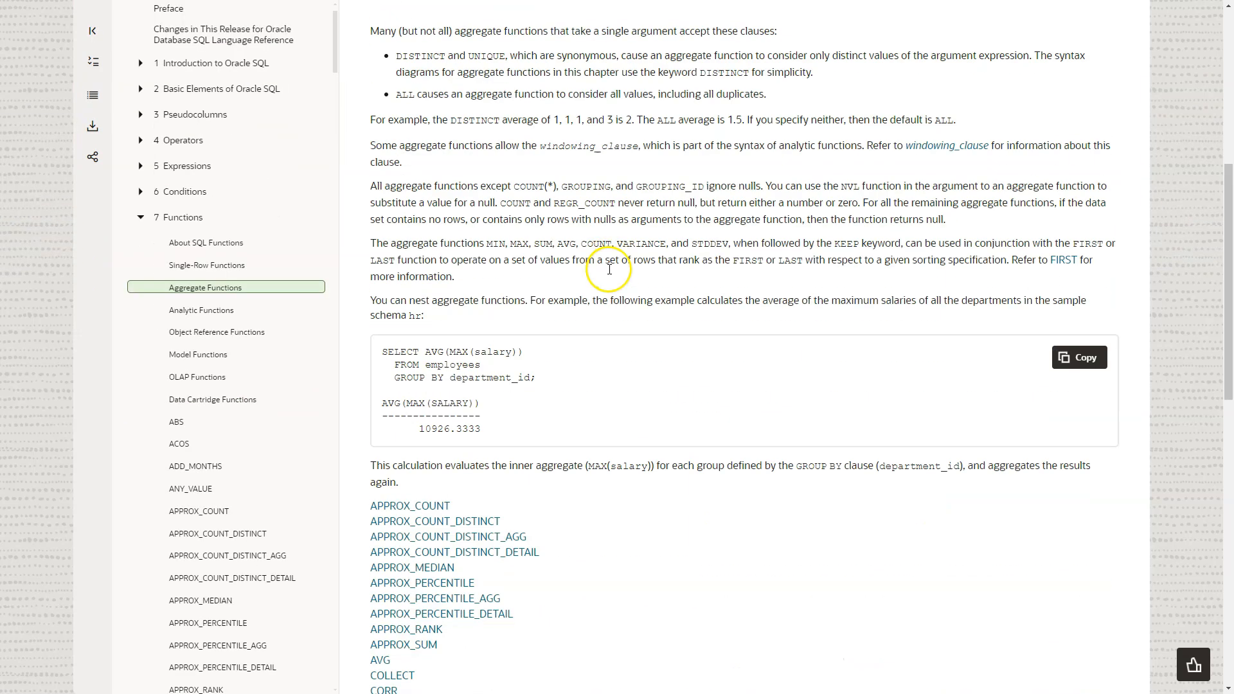
{"action": "scroll", "coordinate": [609, 270], "scroll_direction": "down", "scroll_amount": 7}
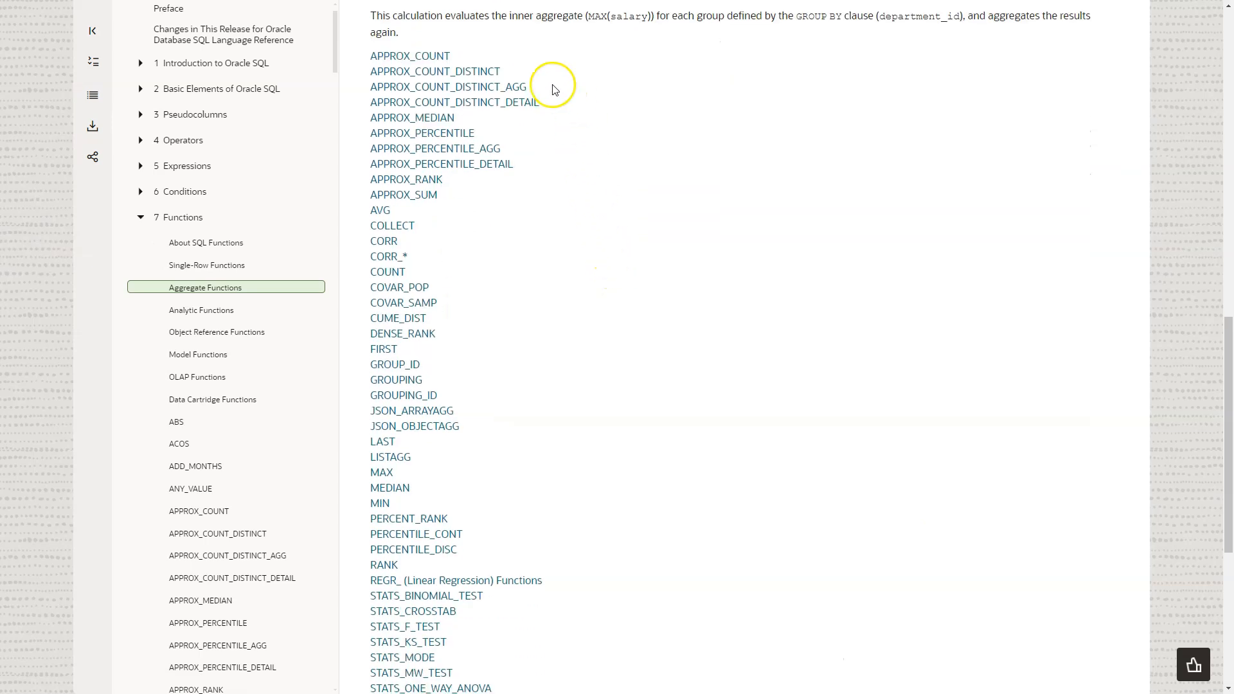
{"action": "scroll", "coordinate": [515, 129], "scroll_direction": "down", "scroll_amount": 4}
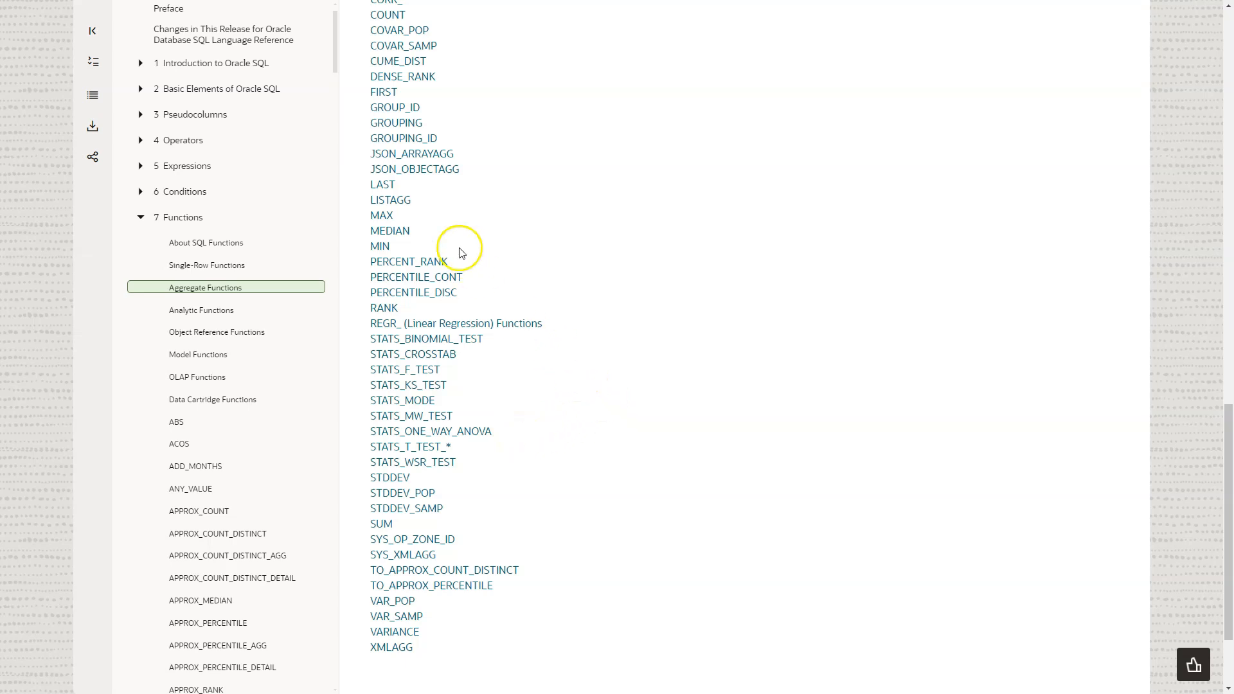
{"action": "left_click", "coordinate": [396, 239]}
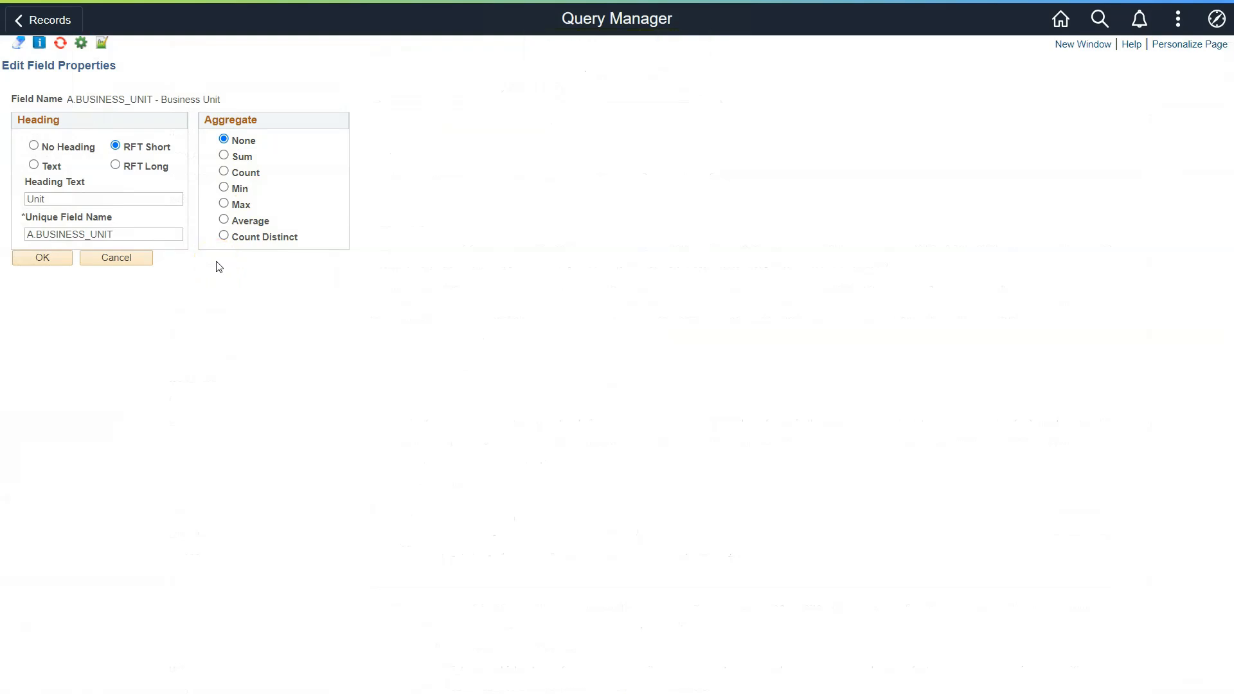
{"action": "left_click", "coordinate": [126, 260]}
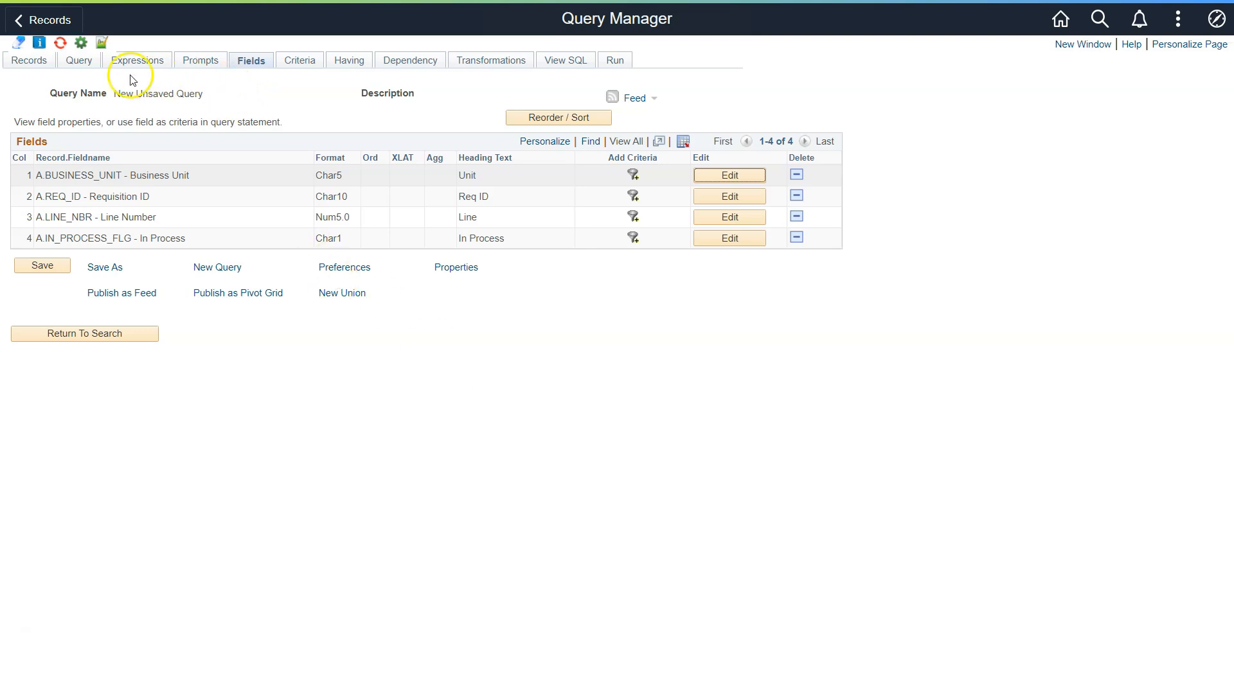
Remove the Requisition ID, Line Number and In Process fields from the query, keeping only Business Unit
{"action": "left_click", "coordinate": [79, 60]}
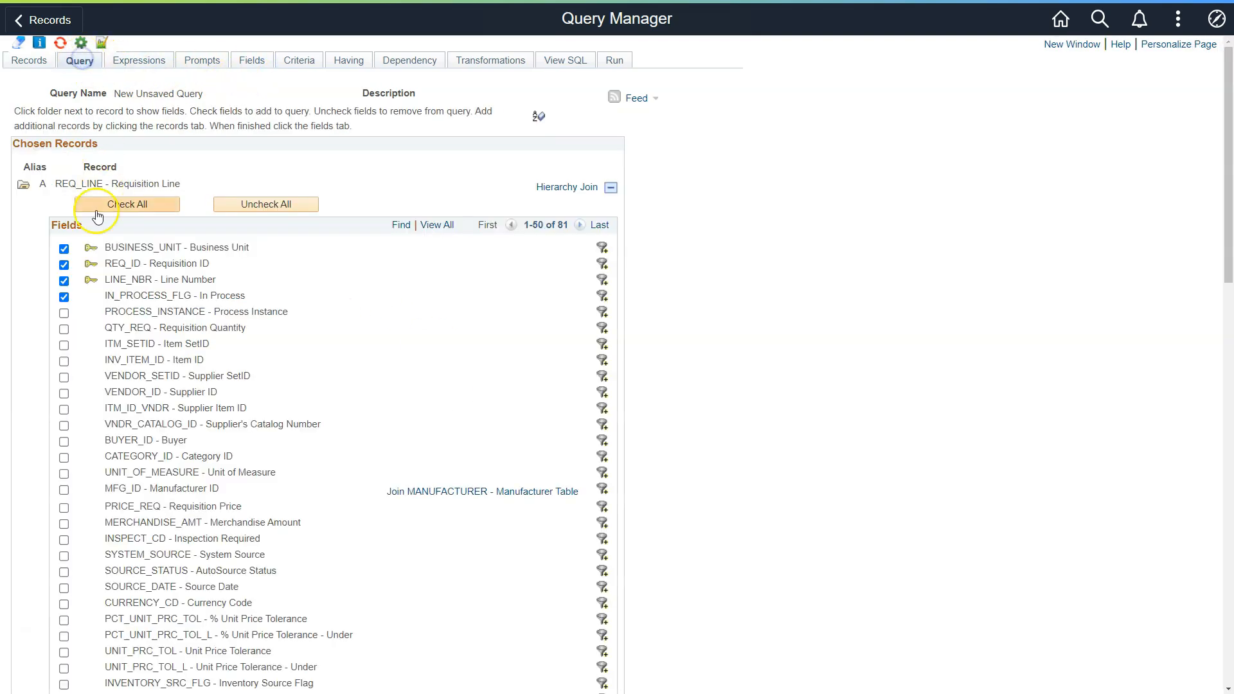
{"action": "left_click", "coordinate": [64, 264]}
{"action": "left_click", "coordinate": [63, 281]}
{"action": "left_click", "coordinate": [64, 297]}
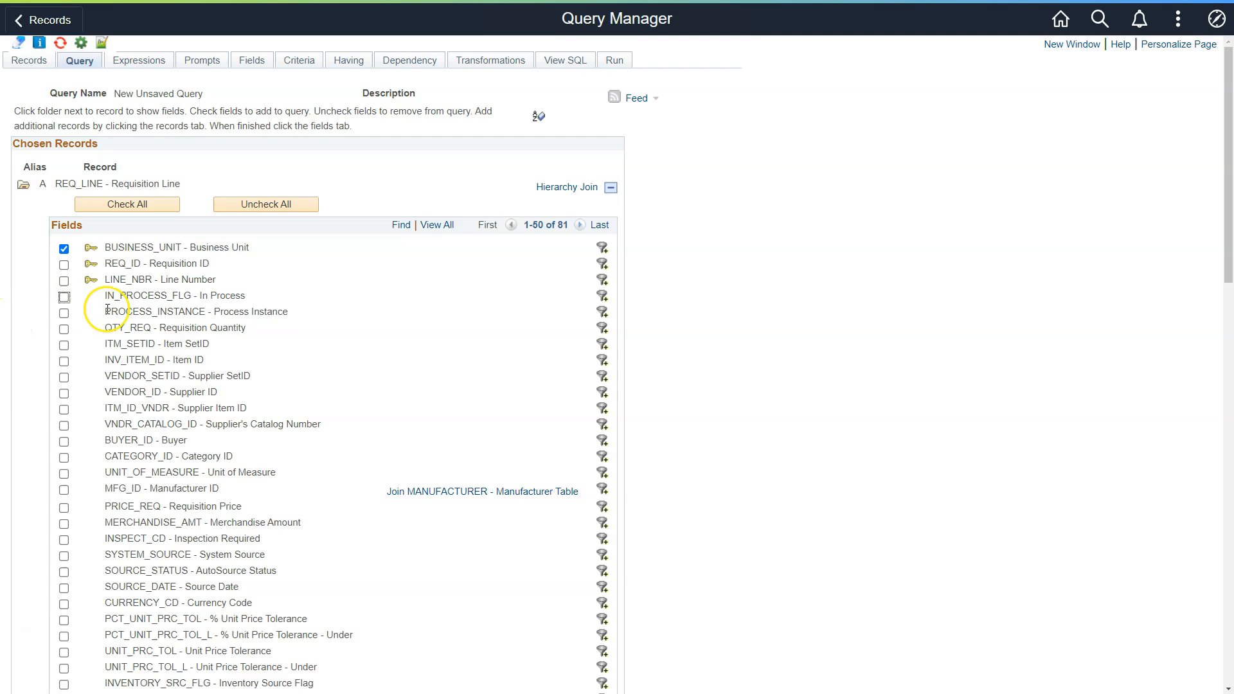
Add a new expression with the text MEDIAN(A.MERCHANDISE_AMT), inserting the Merchandise Amount field from the field list
{"action": "left_click", "coordinate": [140, 61]}
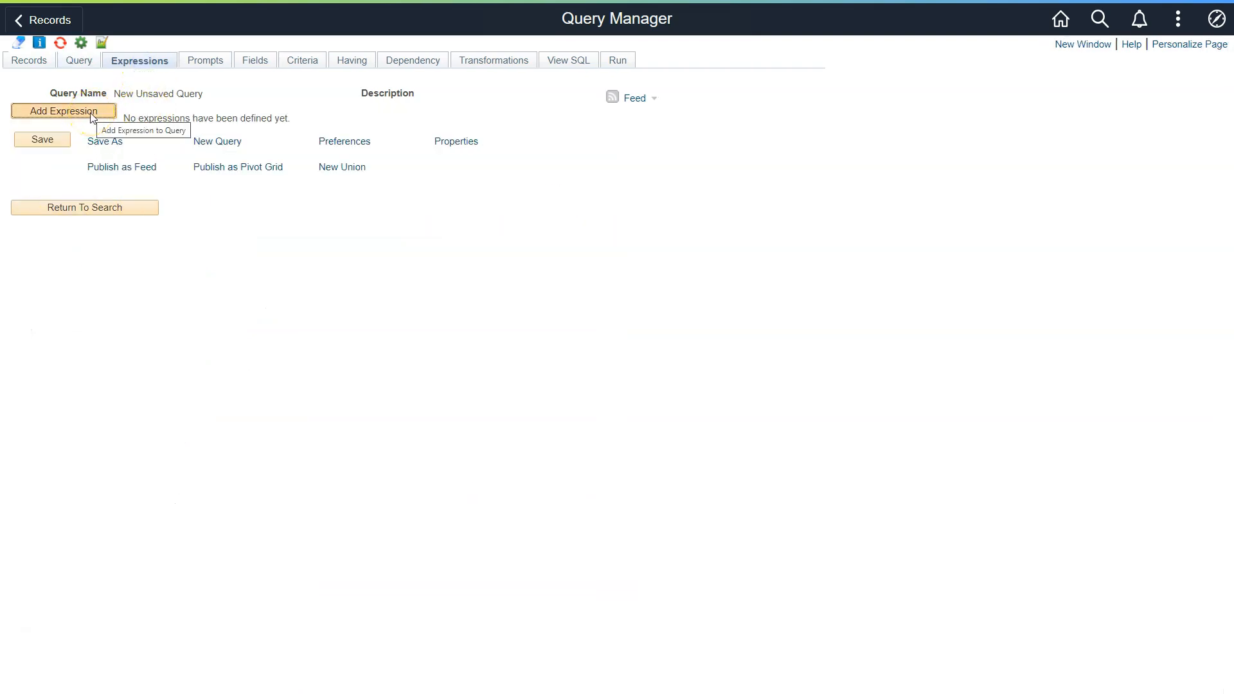
{"action": "left_click", "coordinate": [92, 114]}
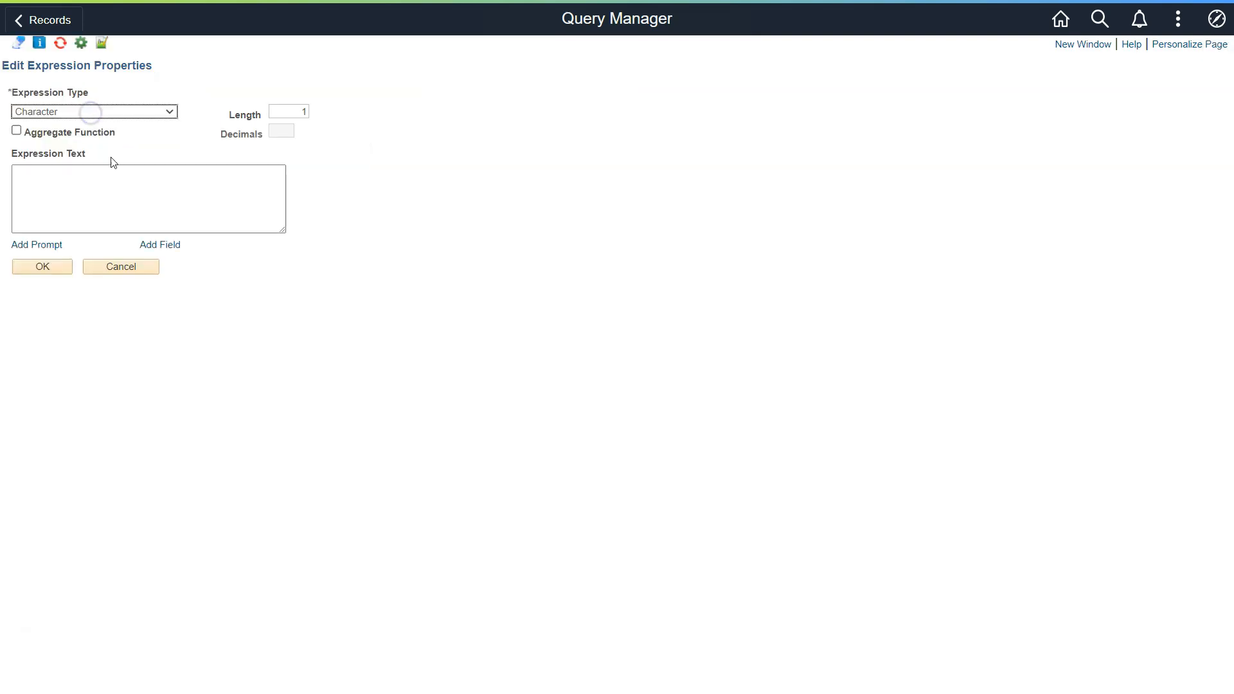
{"action": "left_click", "coordinate": [117, 213]}
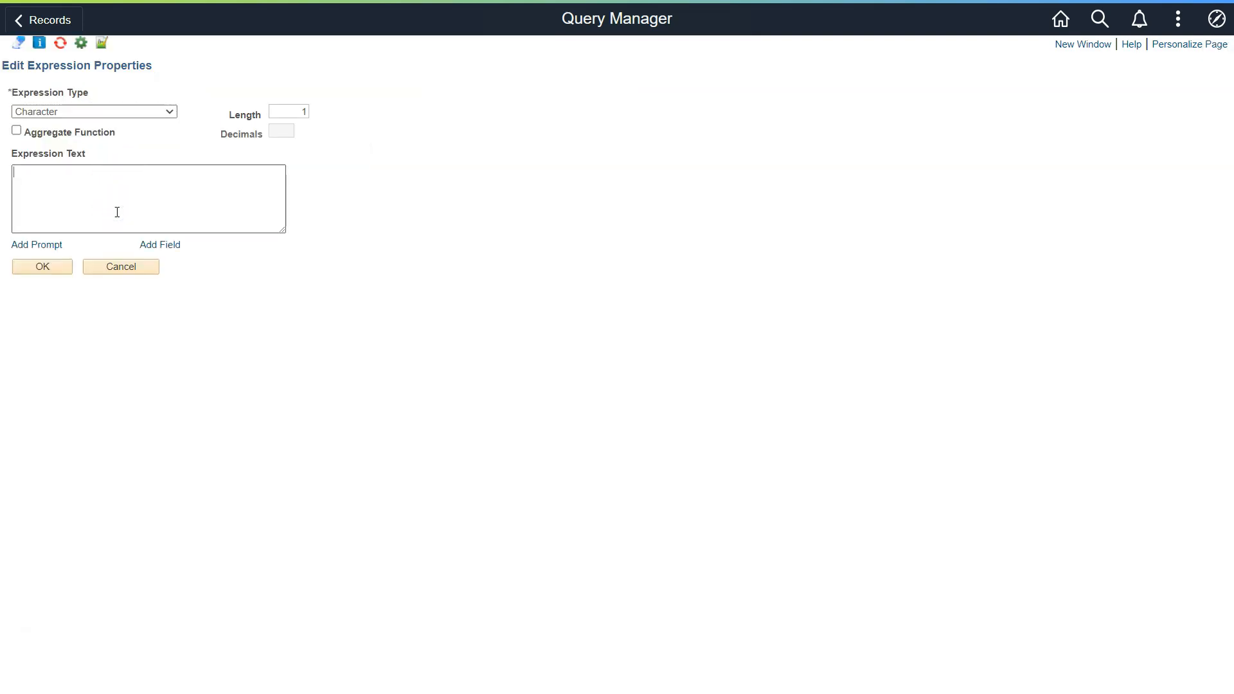
{"action": "type", "text": "MEDIAN("}
{"action": "left_click", "coordinate": [166, 245]}
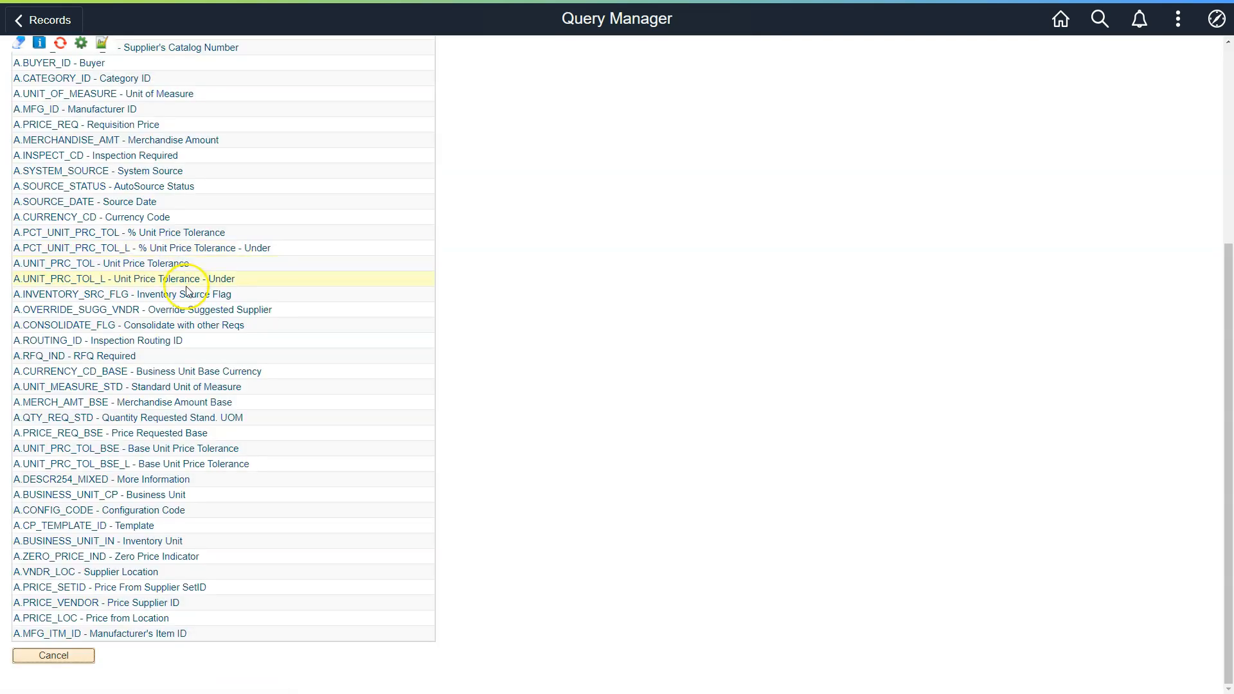
{"action": "scroll", "coordinate": [157, 315], "scroll_direction": "up", "scroll_amount": 3}
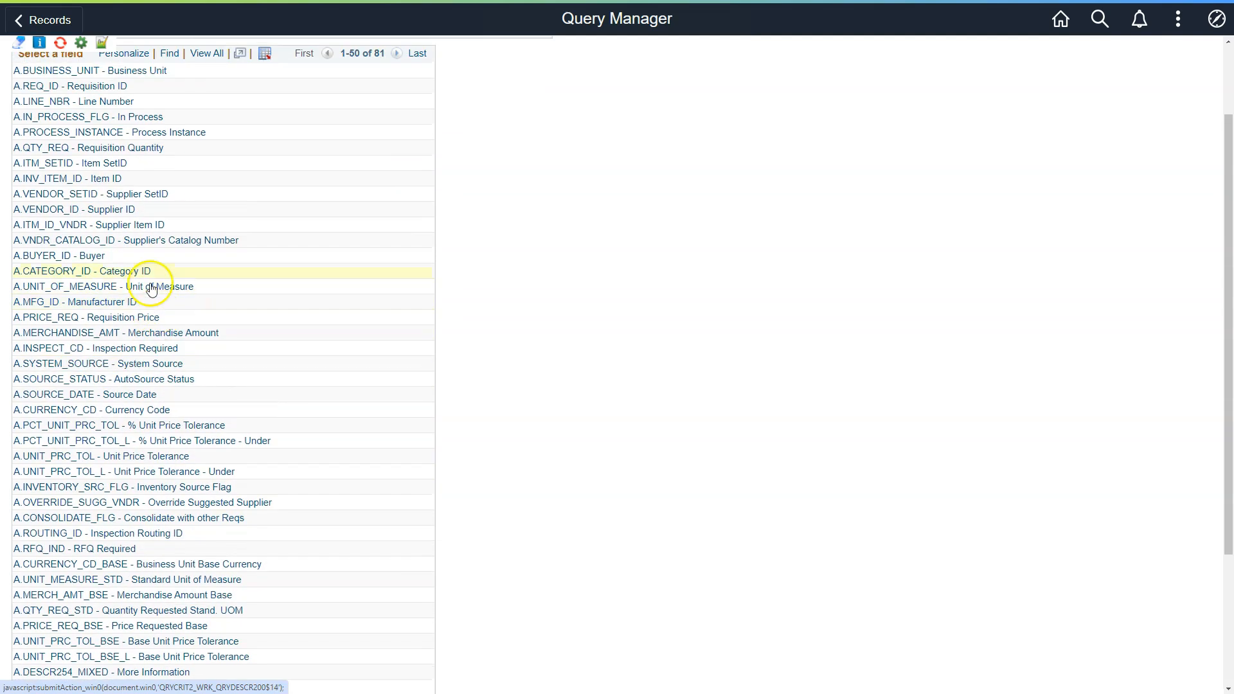
{"action": "left_click", "coordinate": [125, 331]}
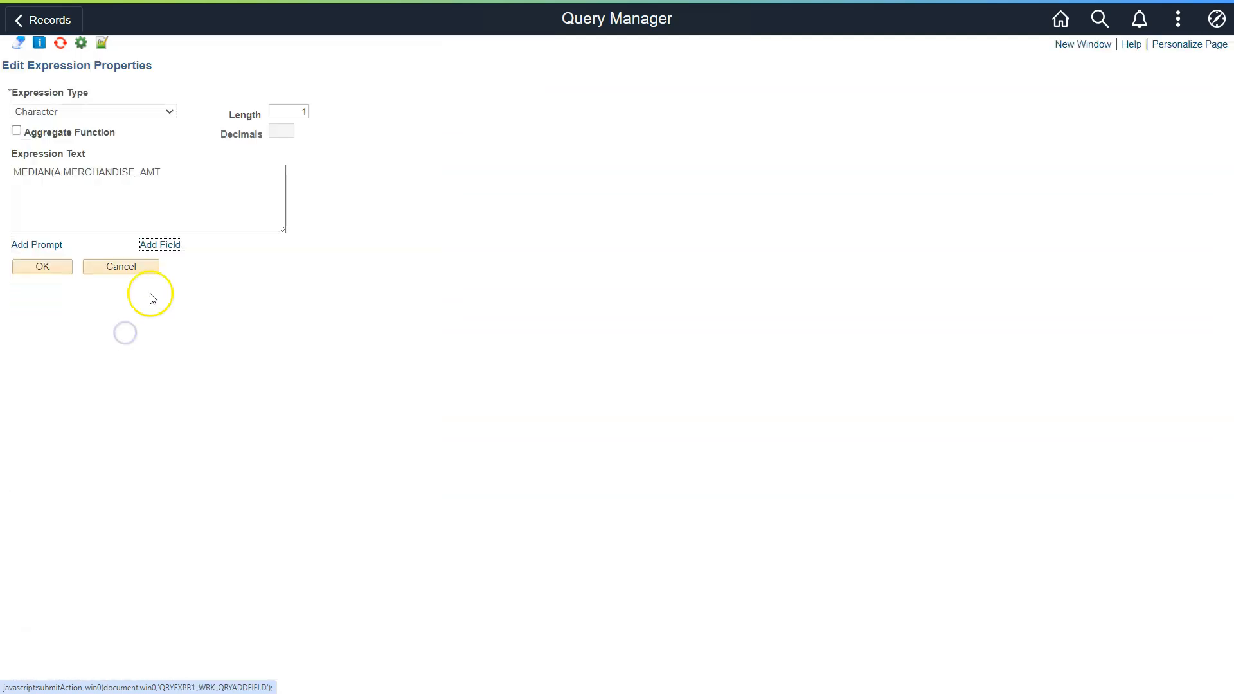
{"action": "left_click", "coordinate": [169, 176]}
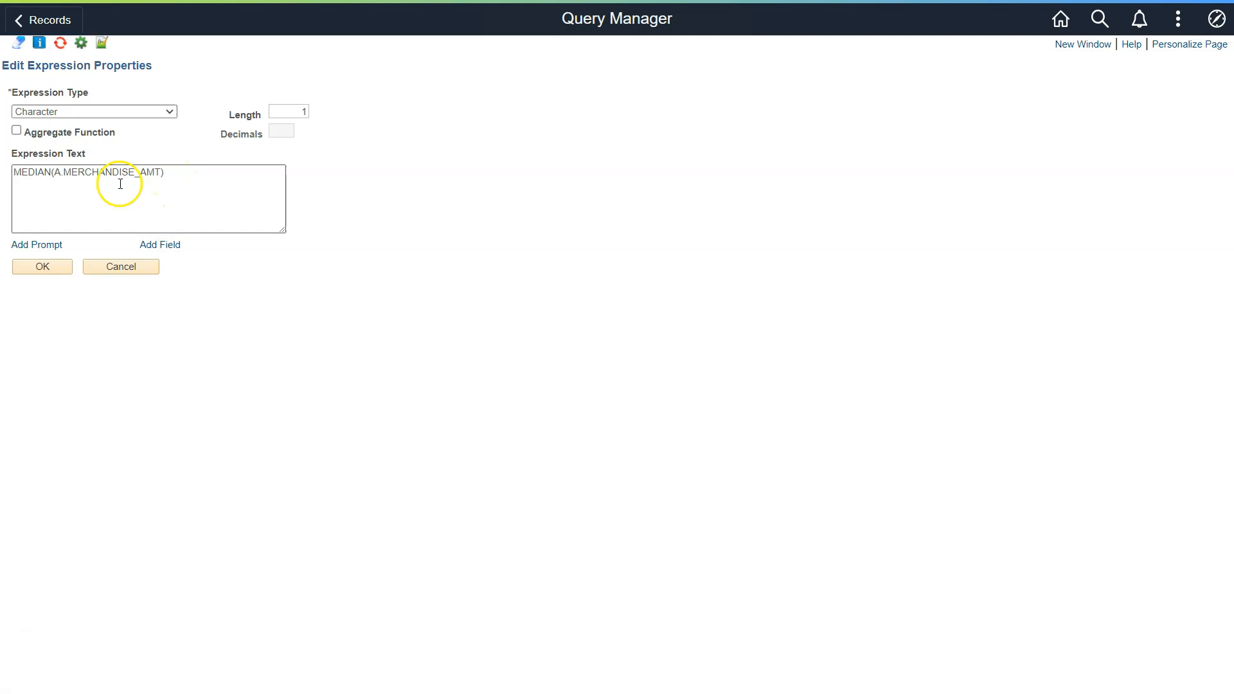
Mark the MEDIAN expression as an aggregate function of type Number with length 10 and 2 decimals, and save it
{"action": "left_click", "coordinate": [15, 173]}
{"action": "left_click", "coordinate": [17, 131]}
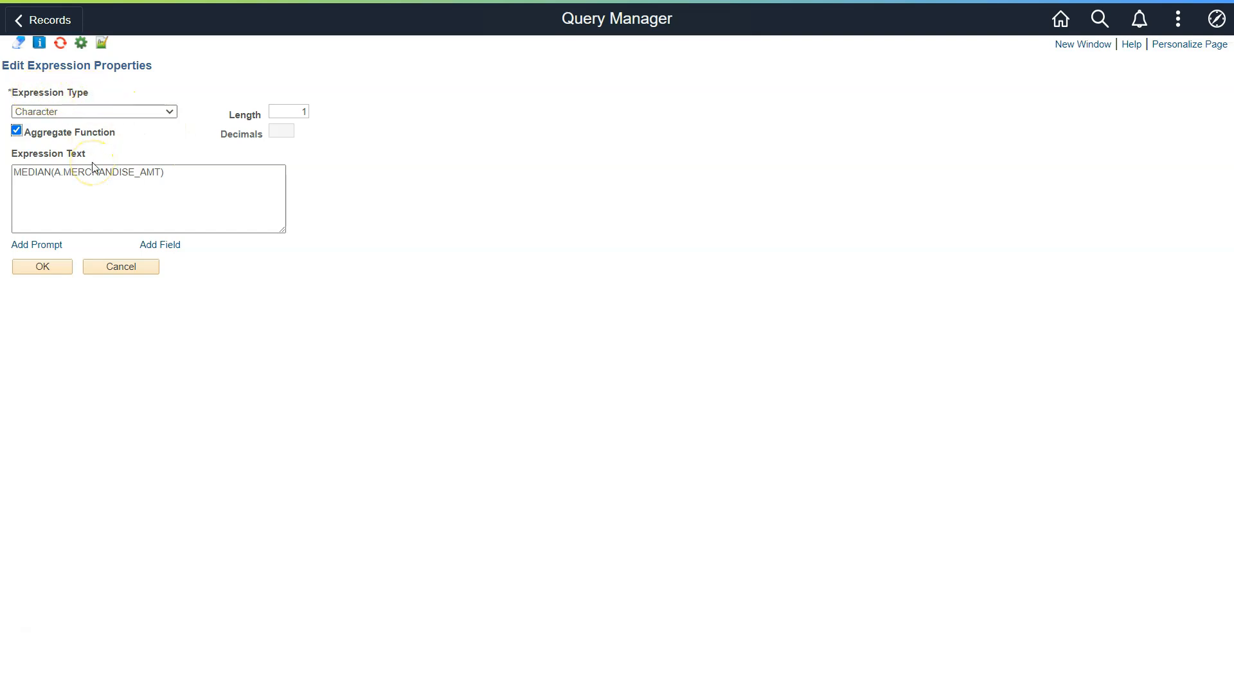
{"action": "left_click", "coordinate": [121, 111]}
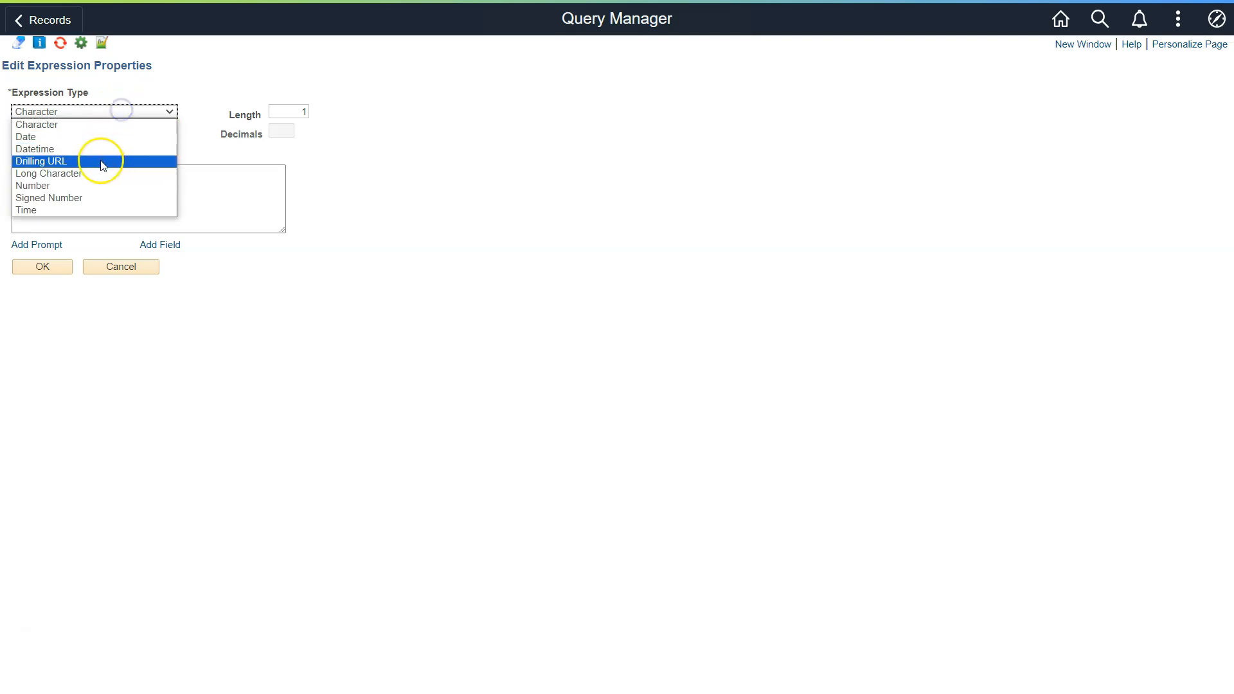
{"action": "left_click", "coordinate": [95, 185]}
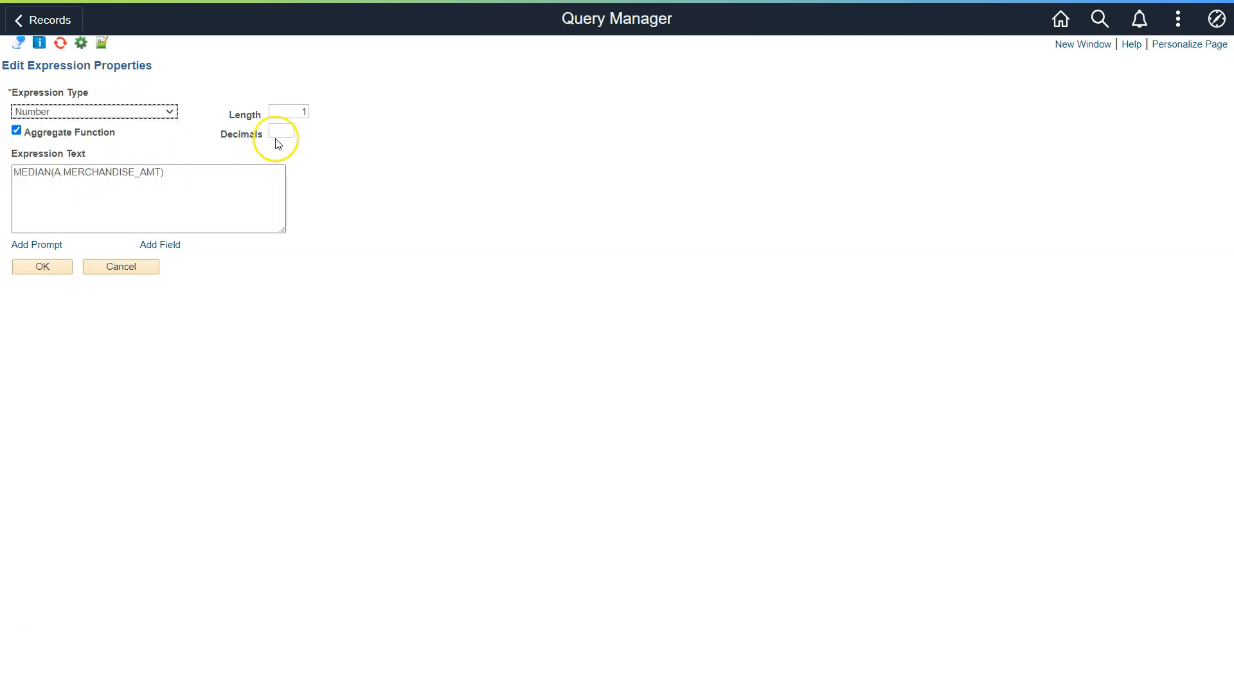
{"action": "left_click", "coordinate": [301, 113]}
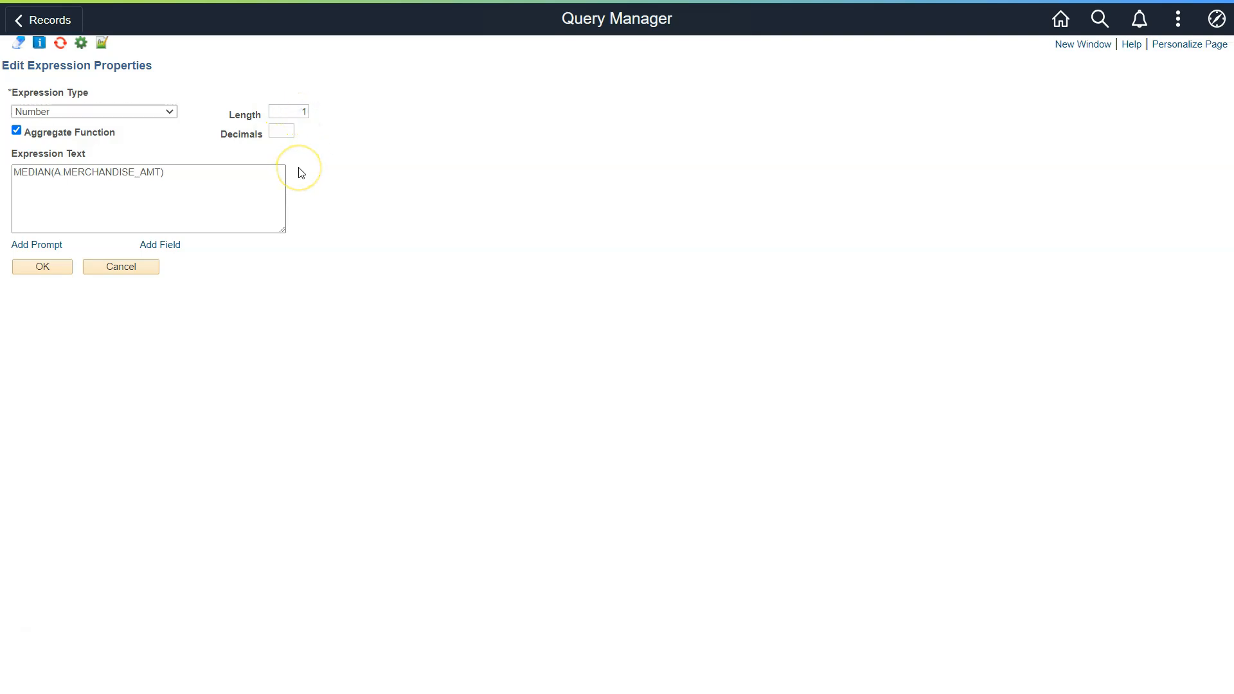
{"action": "type", "text": "0"}
{"action": "left_click", "coordinate": [277, 130]}
{"action": "type", "text": "2"}
{"action": "left_click", "coordinate": [49, 264]}
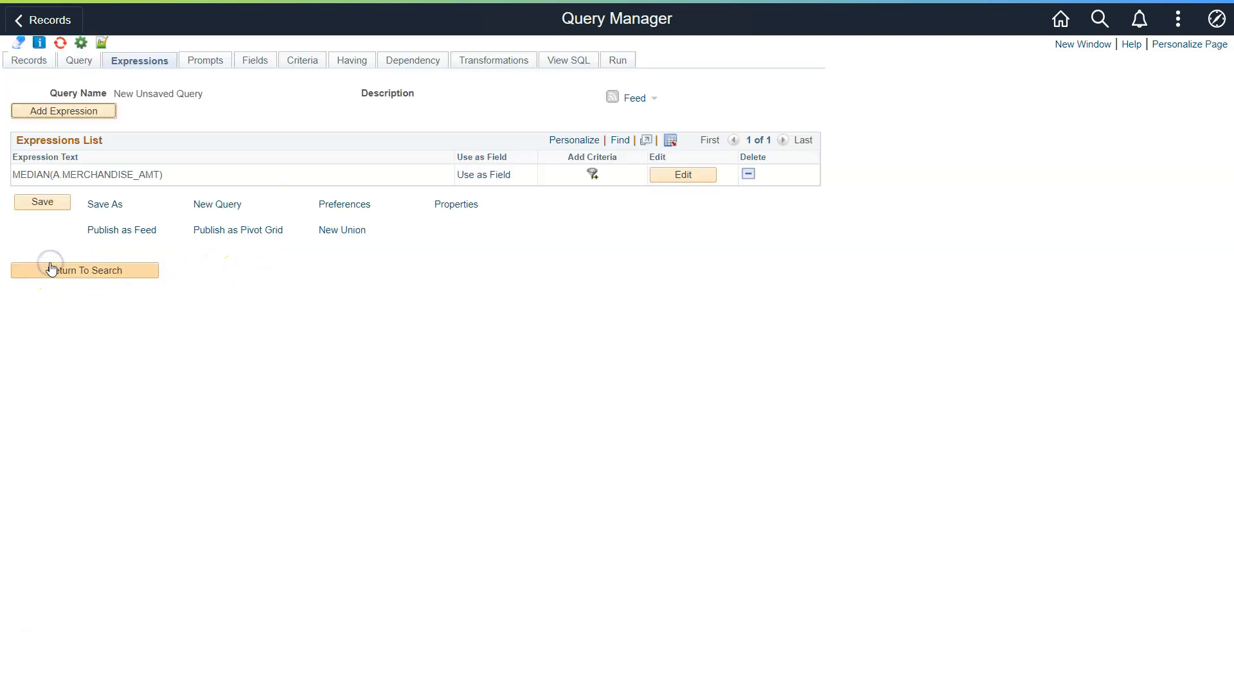
Use the MEDIAN expression as a field with the heading text 'Median Merch Amt' and run the query
{"action": "left_click", "coordinate": [492, 178]}
{"action": "left_click", "coordinate": [748, 199]}
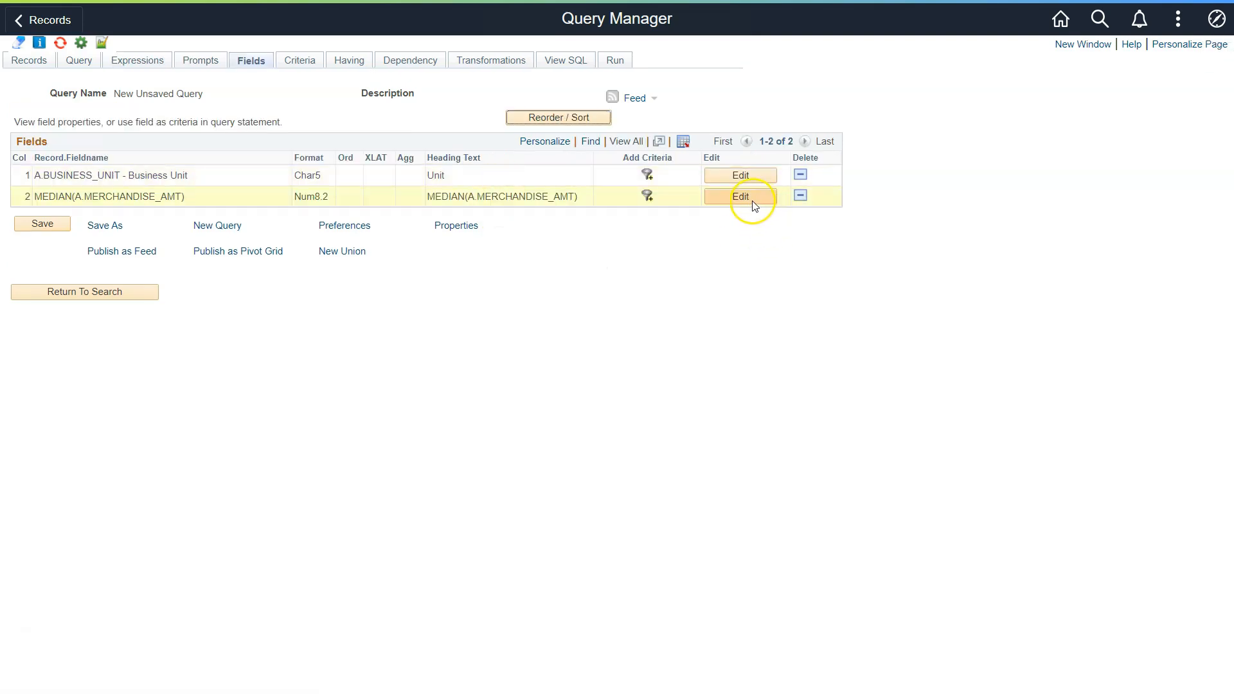
{"action": "left_click", "coordinate": [50, 198]}
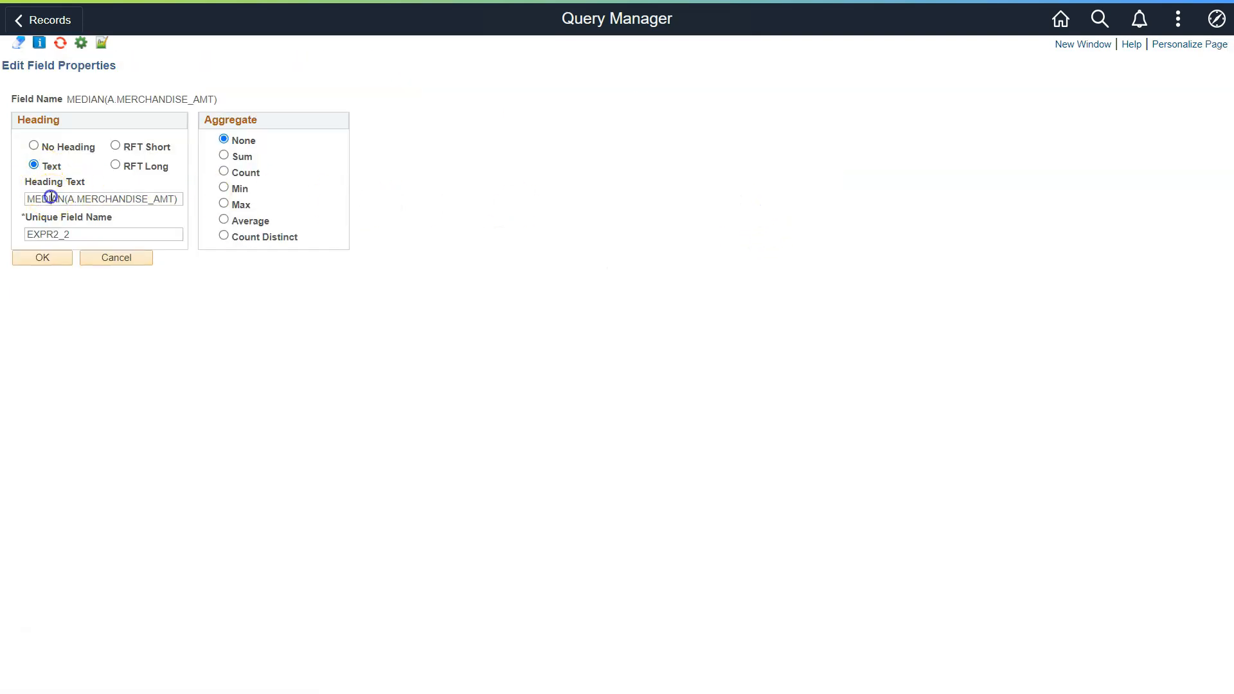
{"action": "triple_click", "coordinate": [51, 198]}
{"action": "type", "text": "Median Merch Amt"}
{"action": "left_click", "coordinate": [61, 261]}
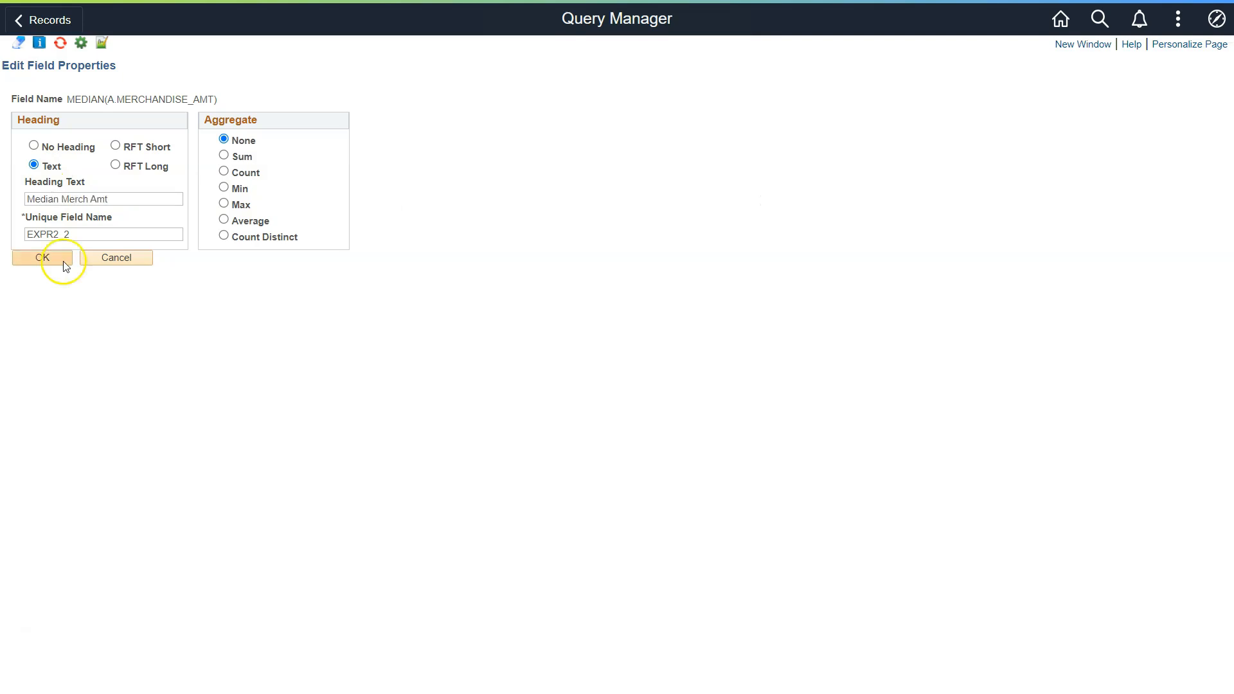
{"action": "left_click", "coordinate": [617, 64]}
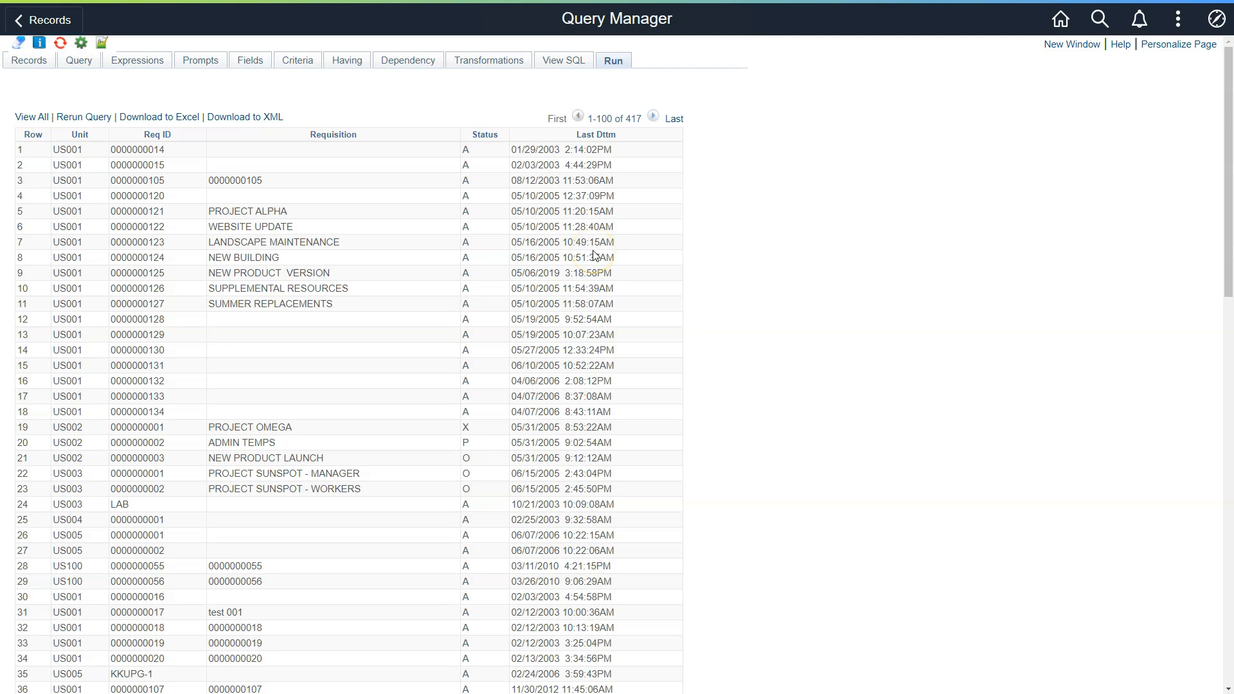
Add a new Date-type expression containing the Last Change Date field, A.LAST_DTTM_UPDATE, inserted from the field list, and save it
{"action": "left_click", "coordinate": [155, 64]}
{"action": "left_click", "coordinate": [74, 113]}
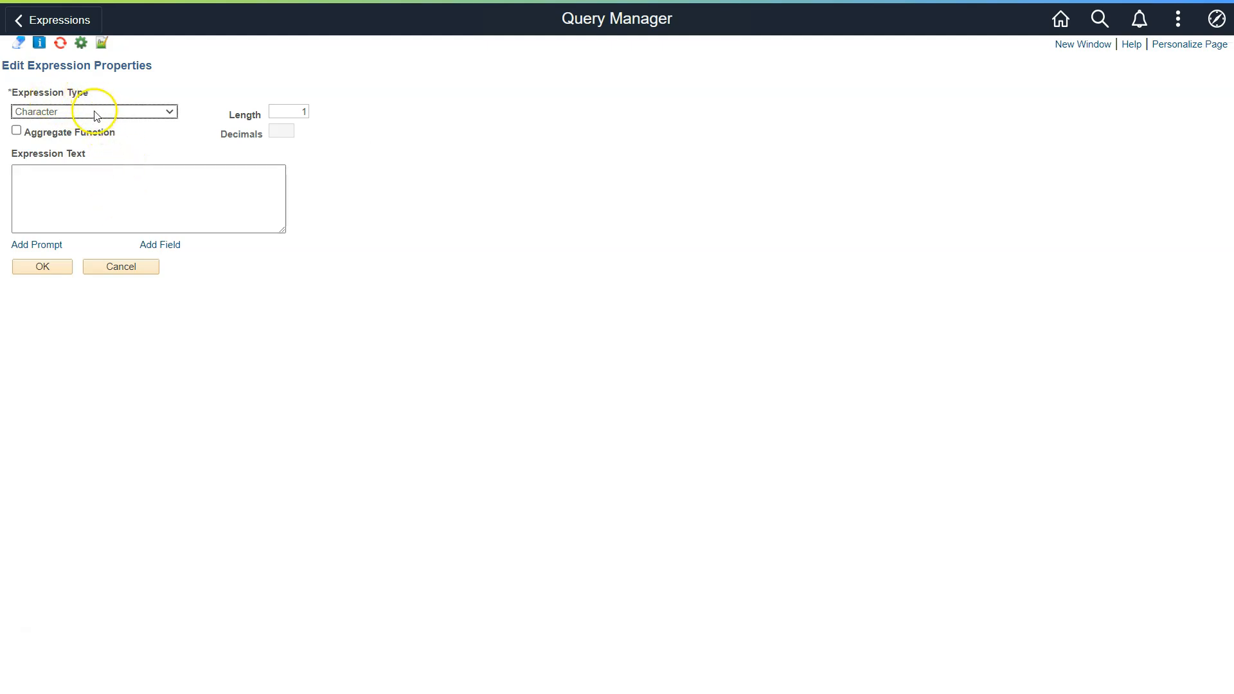
{"action": "left_click", "coordinate": [94, 112]}
{"action": "left_click", "coordinate": [91, 137]}
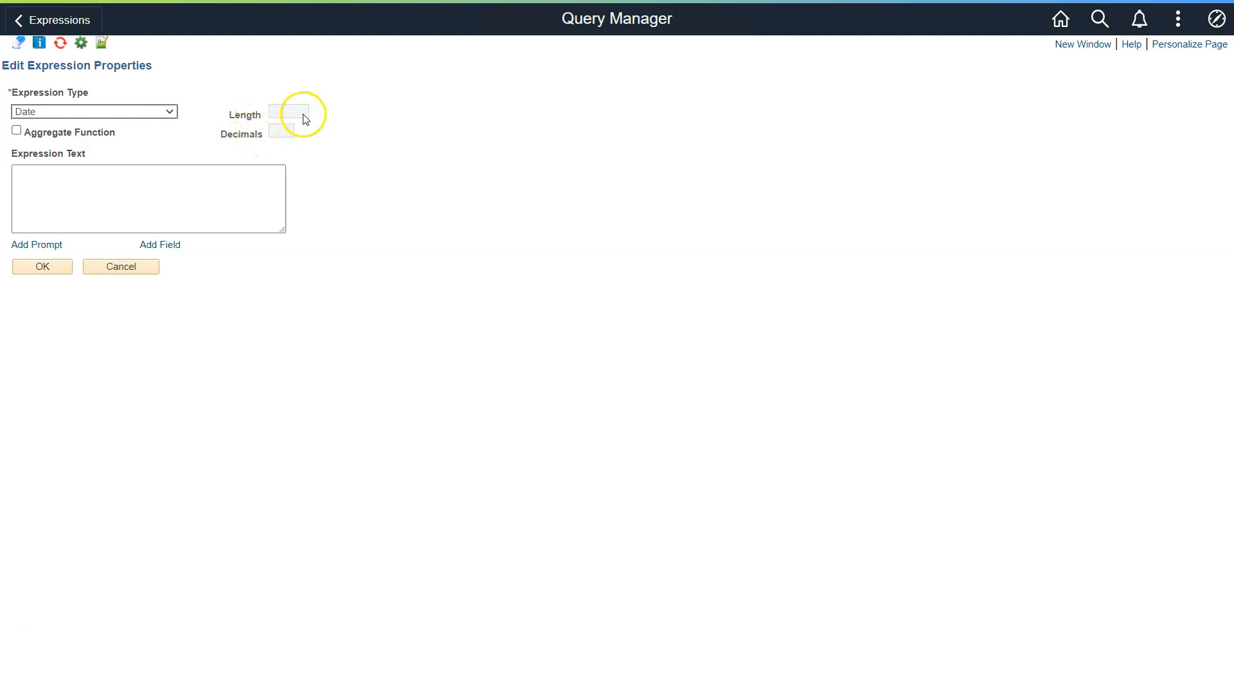
{"action": "left_click", "coordinate": [267, 166]}
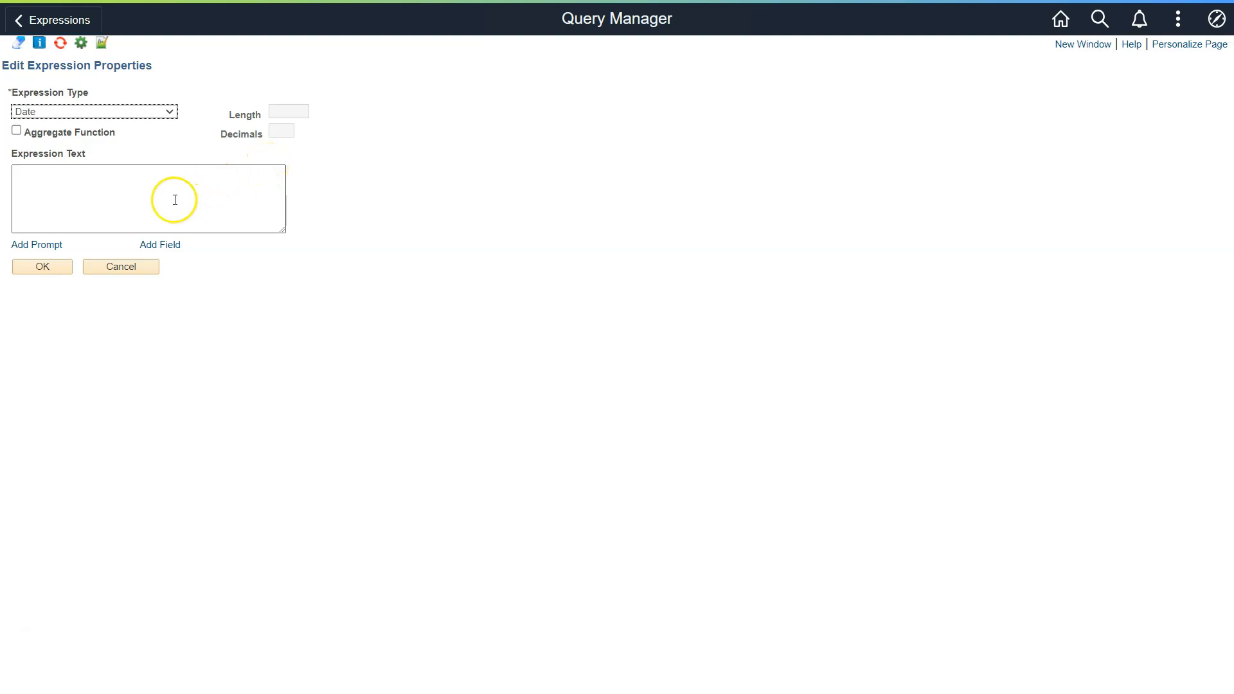
{"action": "left_click", "coordinate": [155, 191]}
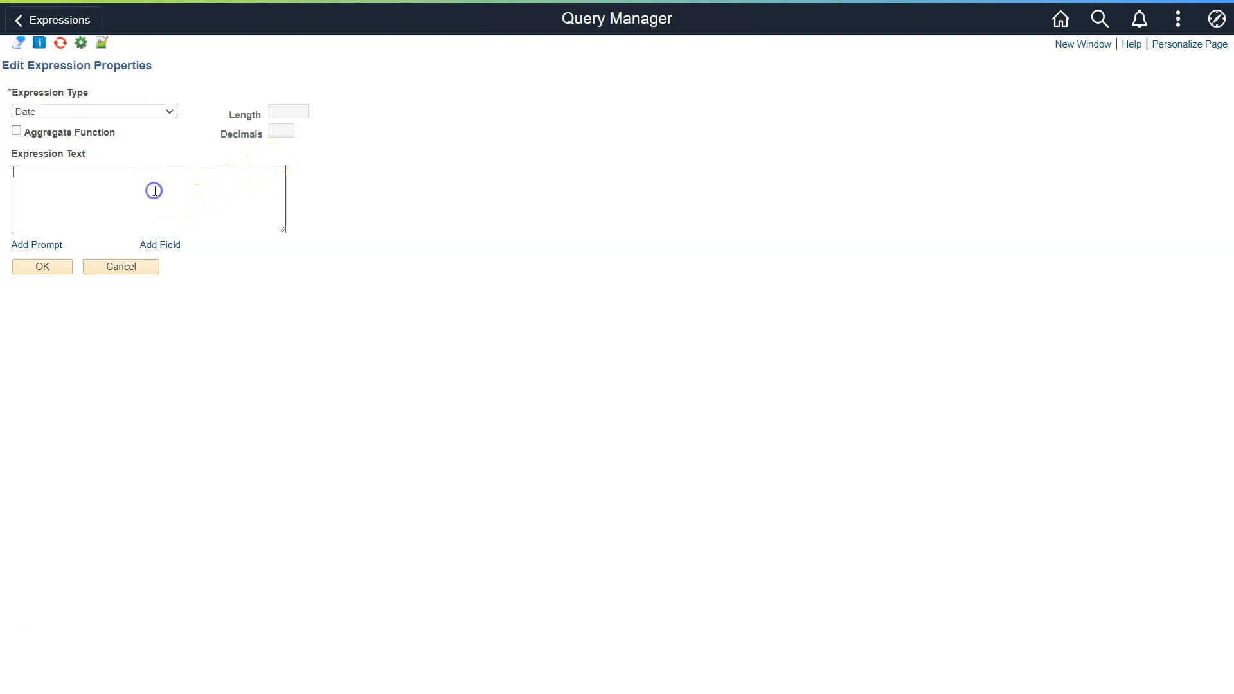
{"action": "left_click", "coordinate": [173, 247]}
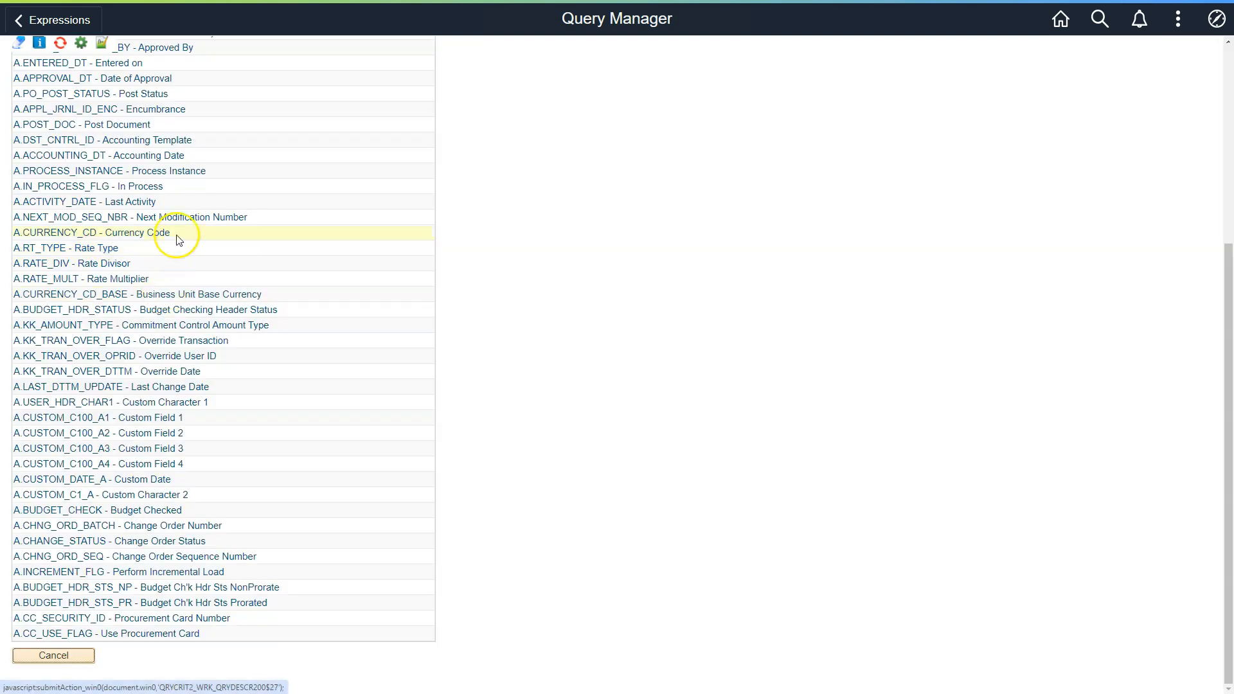
{"action": "left_click", "coordinate": [108, 391]}
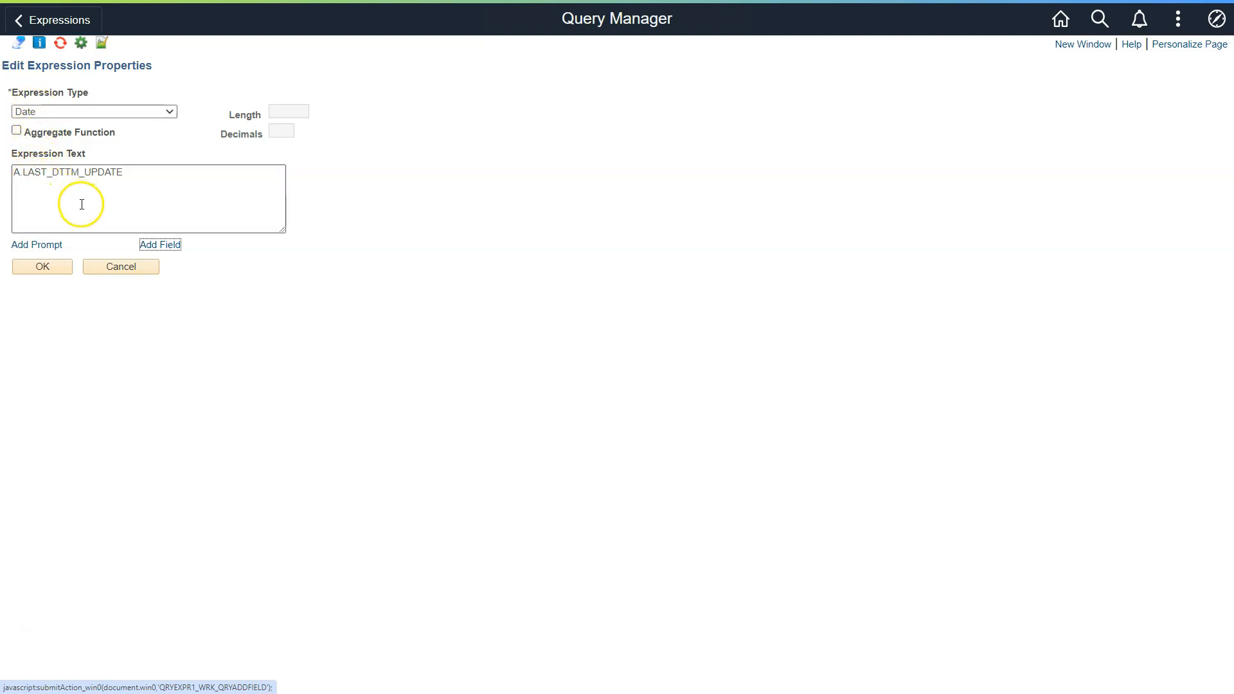
{"action": "left_click", "coordinate": [42, 267]}
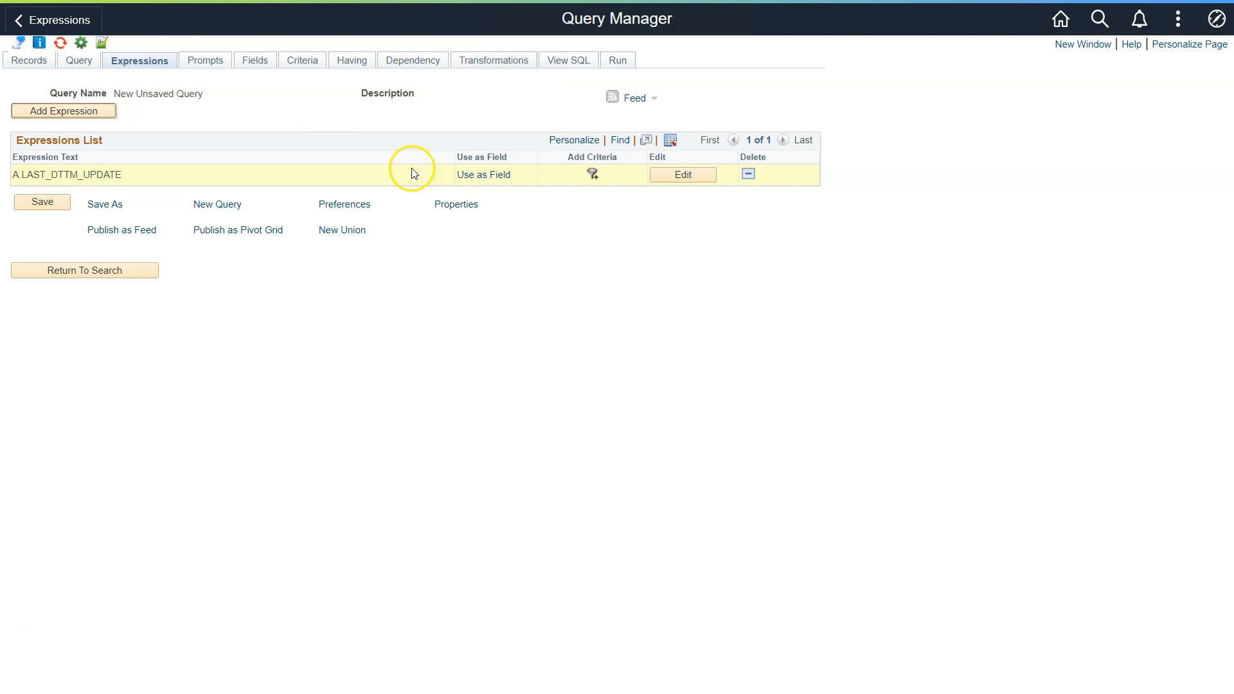
Use the A.LAST_DTTM_UPDATE expression as a query field and run the query
{"action": "left_click", "coordinate": [491, 175]}
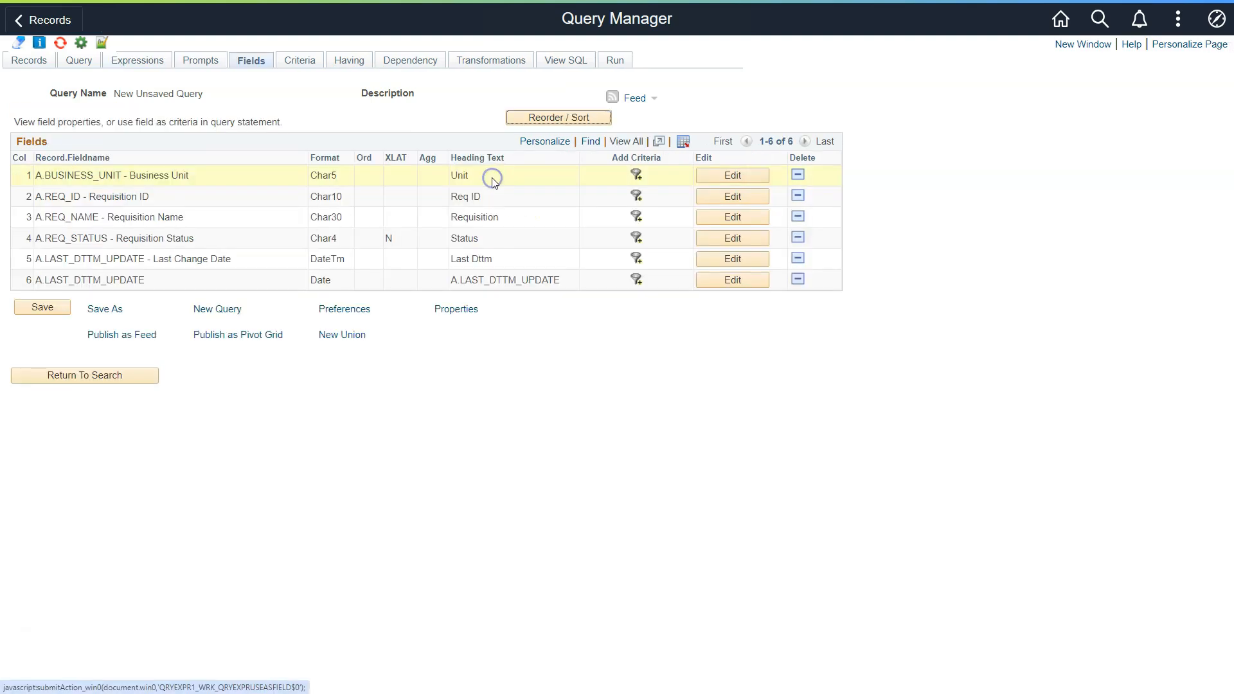
{"action": "left_click", "coordinate": [616, 65]}
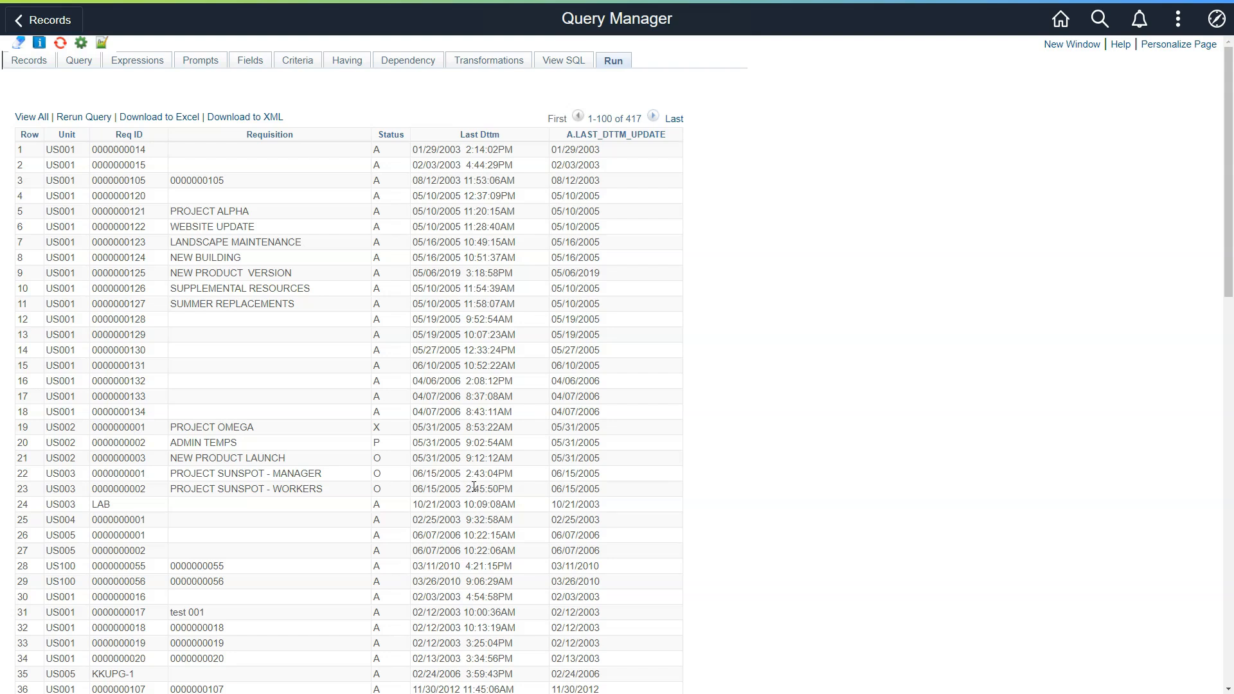
{"action": "left_click", "coordinate": [476, 484]}
Add the Requisition Date and Date of Approval fields from the Requisition Header record, and run the query
{"action": "left_click", "coordinate": [29, 60]}
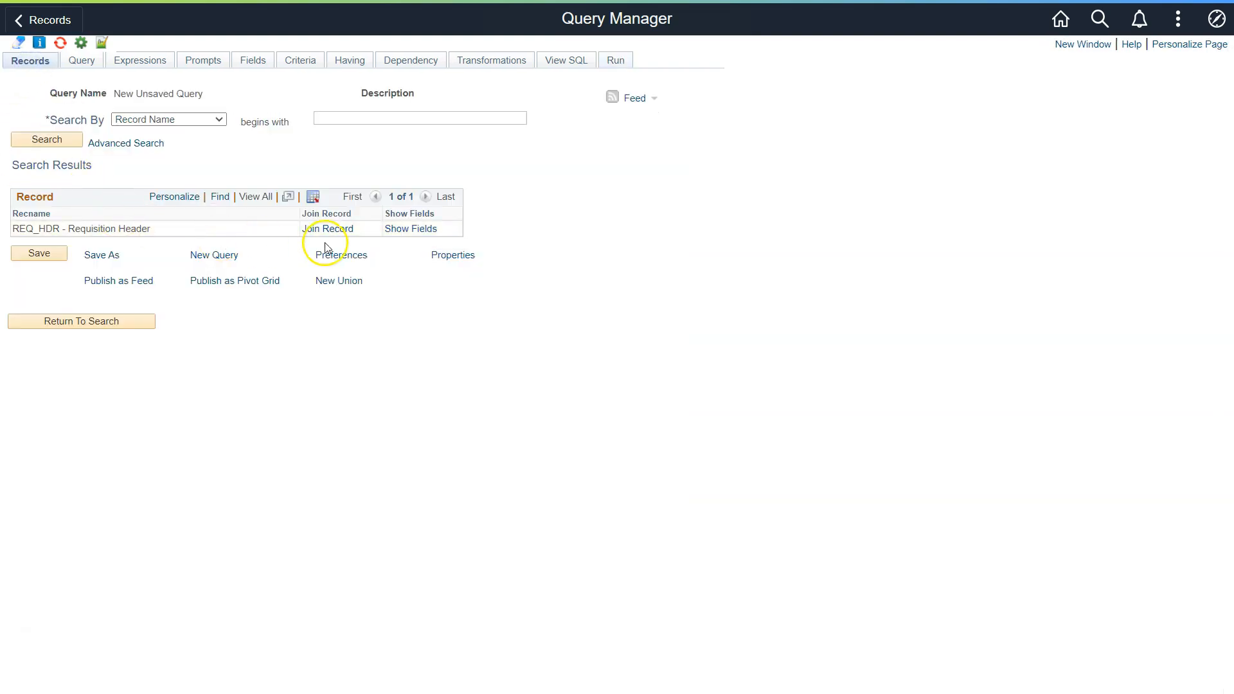
{"action": "left_click", "coordinate": [87, 67]}
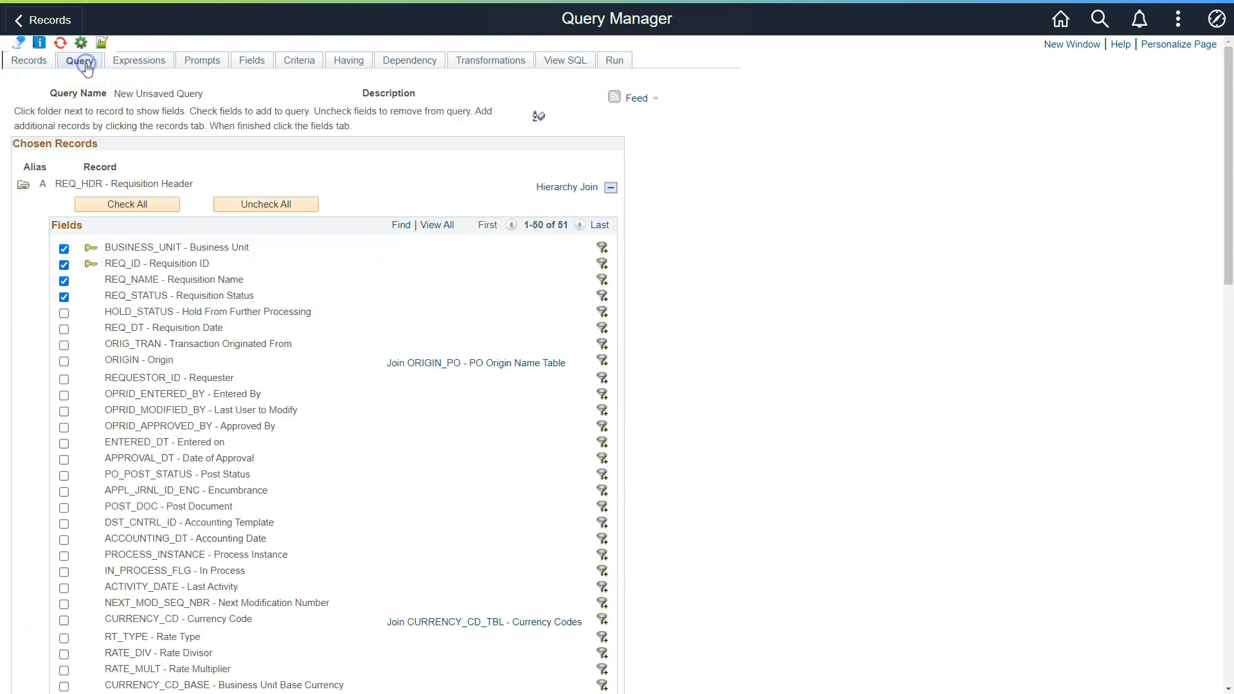
{"action": "scroll", "coordinate": [103, 306], "scroll_direction": "down", "scroll_amount": 2}
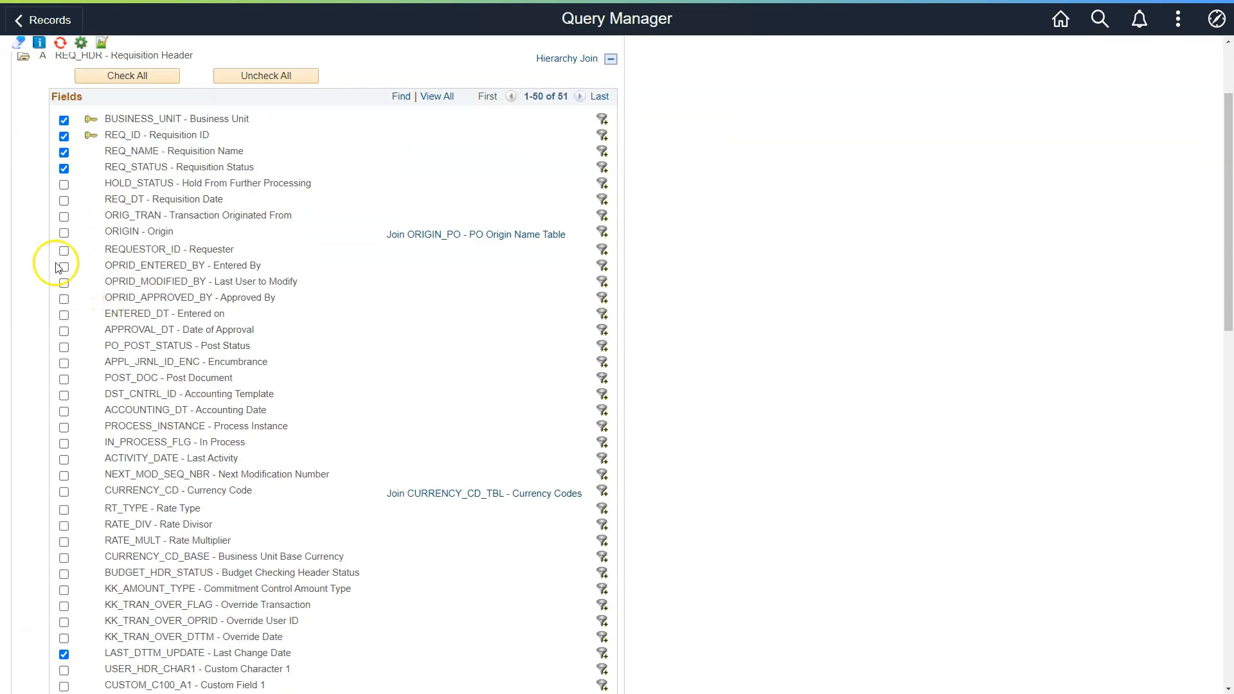
{"action": "left_click", "coordinate": [64, 201]}
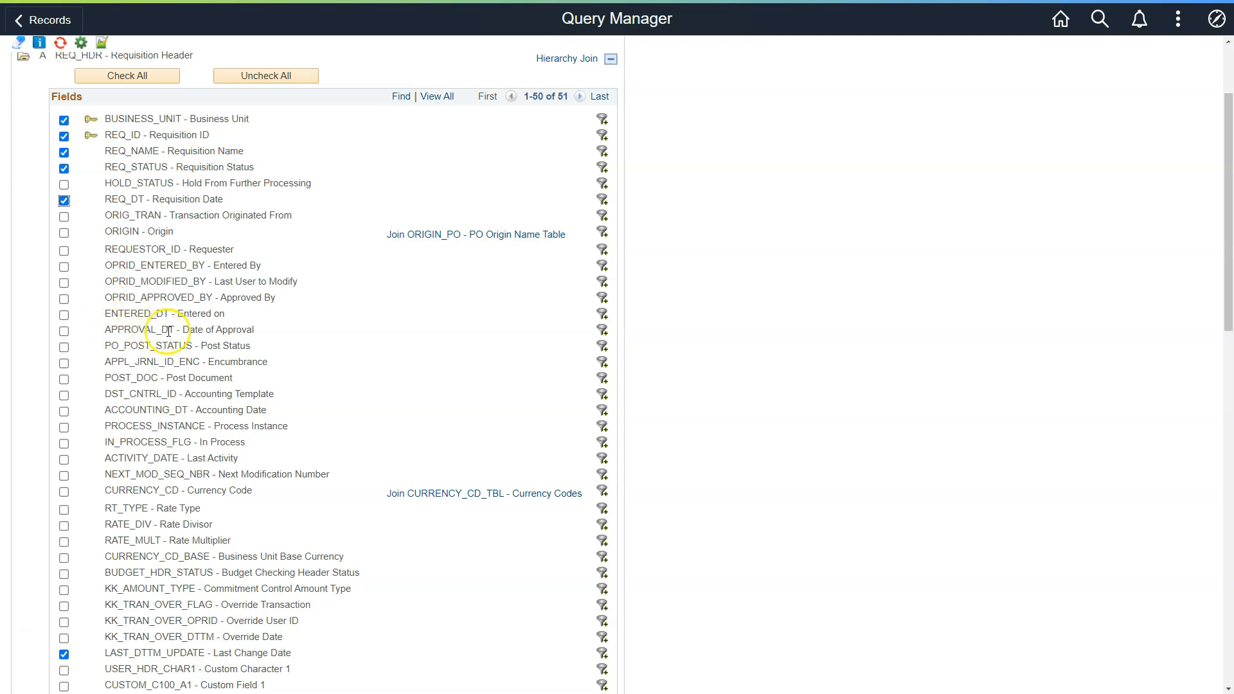
{"action": "left_click", "coordinate": [64, 332]}
{"action": "scroll", "coordinate": [183, 322], "scroll_direction": "up", "scroll_amount": 2}
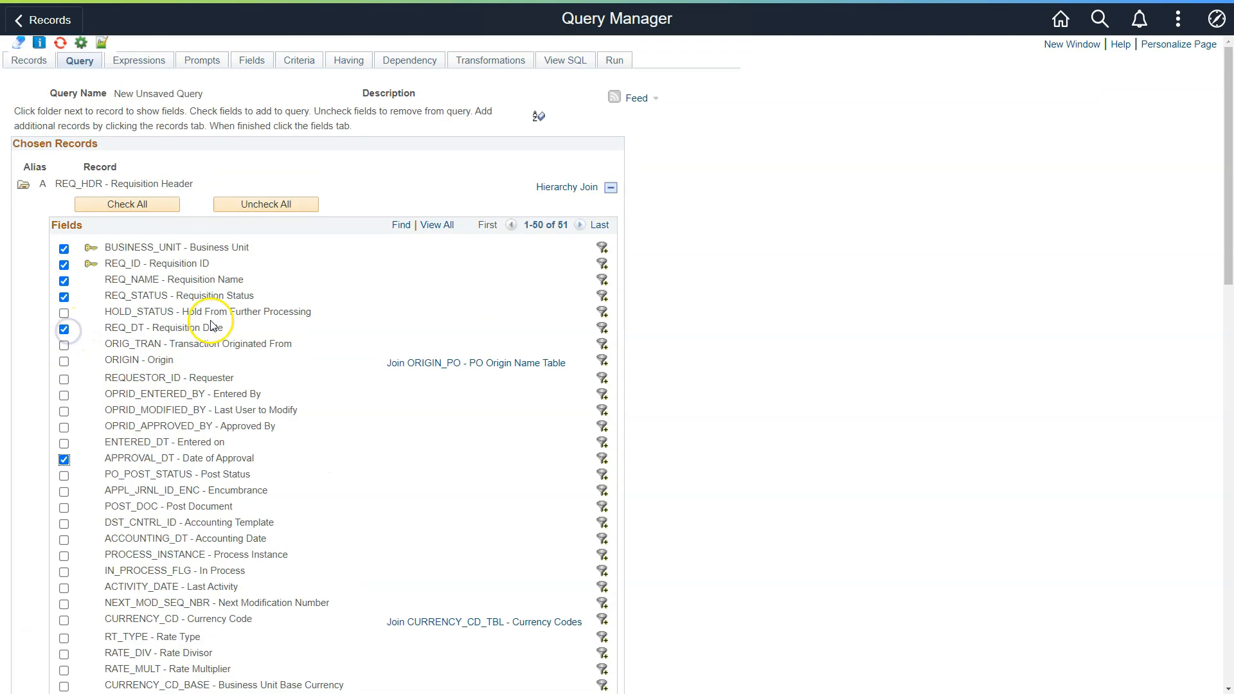
{"action": "left_click", "coordinate": [611, 64]}
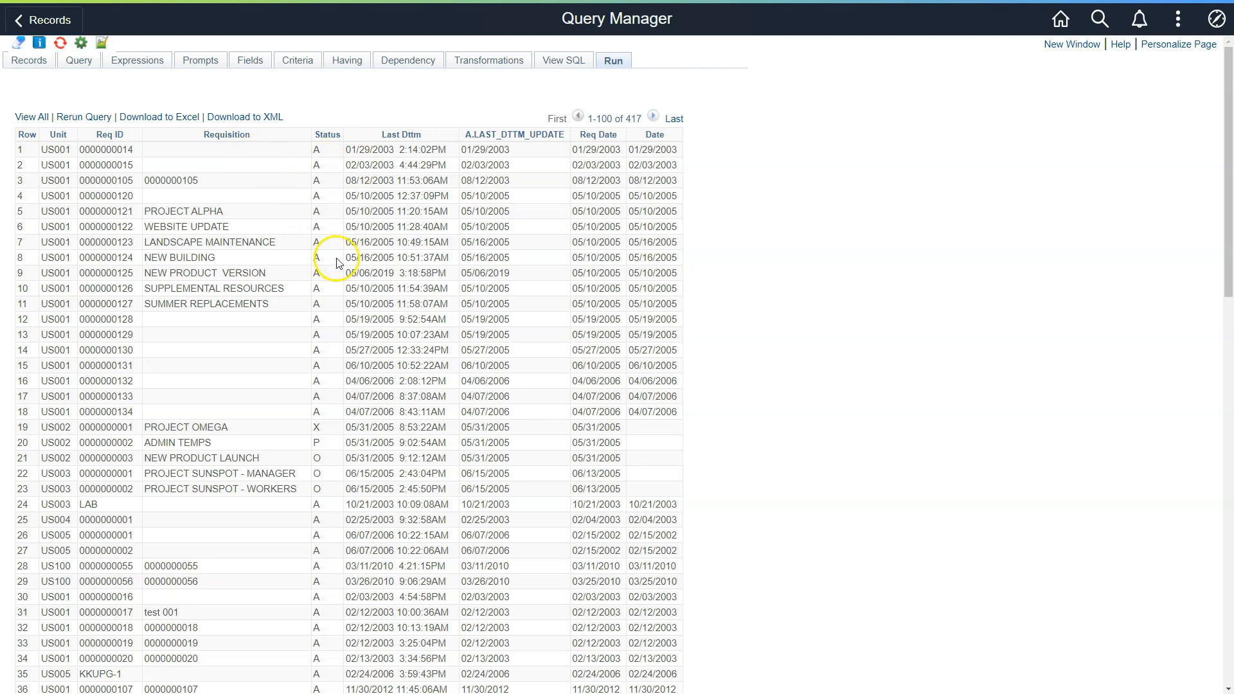
Create another new expression of type Number with length 4
{"action": "left_click", "coordinate": [157, 60]}
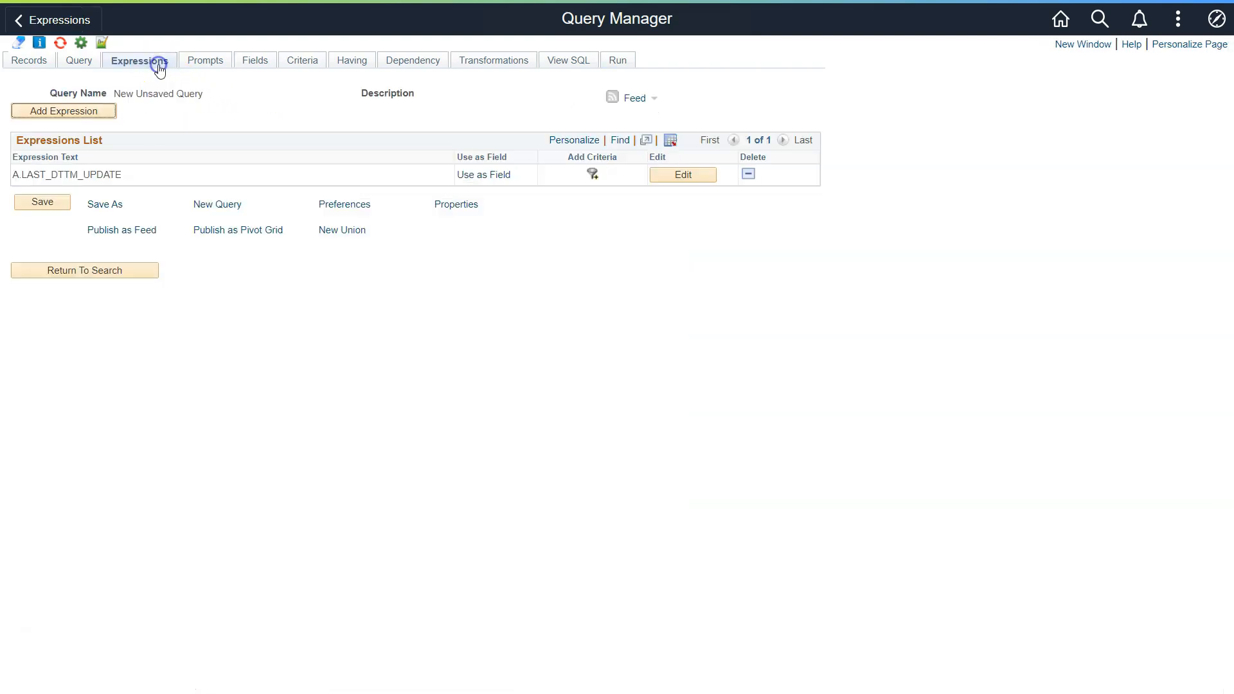
{"action": "left_click", "coordinate": [75, 114]}
{"action": "left_click", "coordinate": [163, 198]}
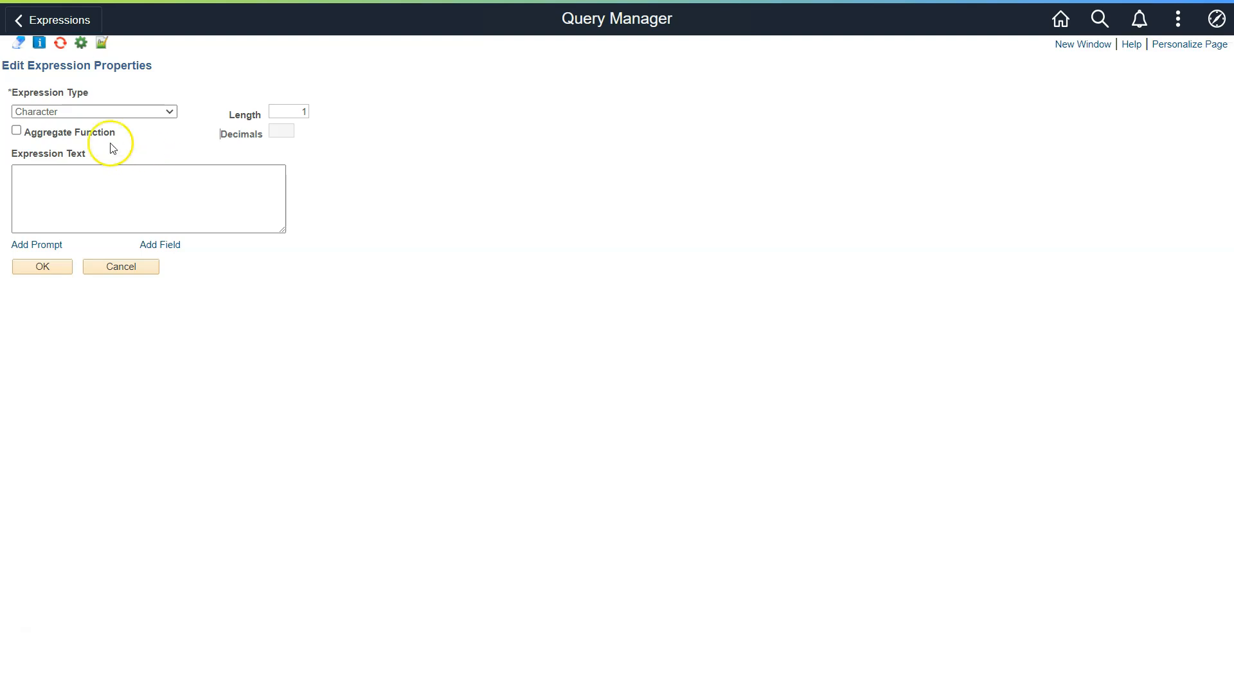
{"action": "left_click", "coordinate": [108, 112]}
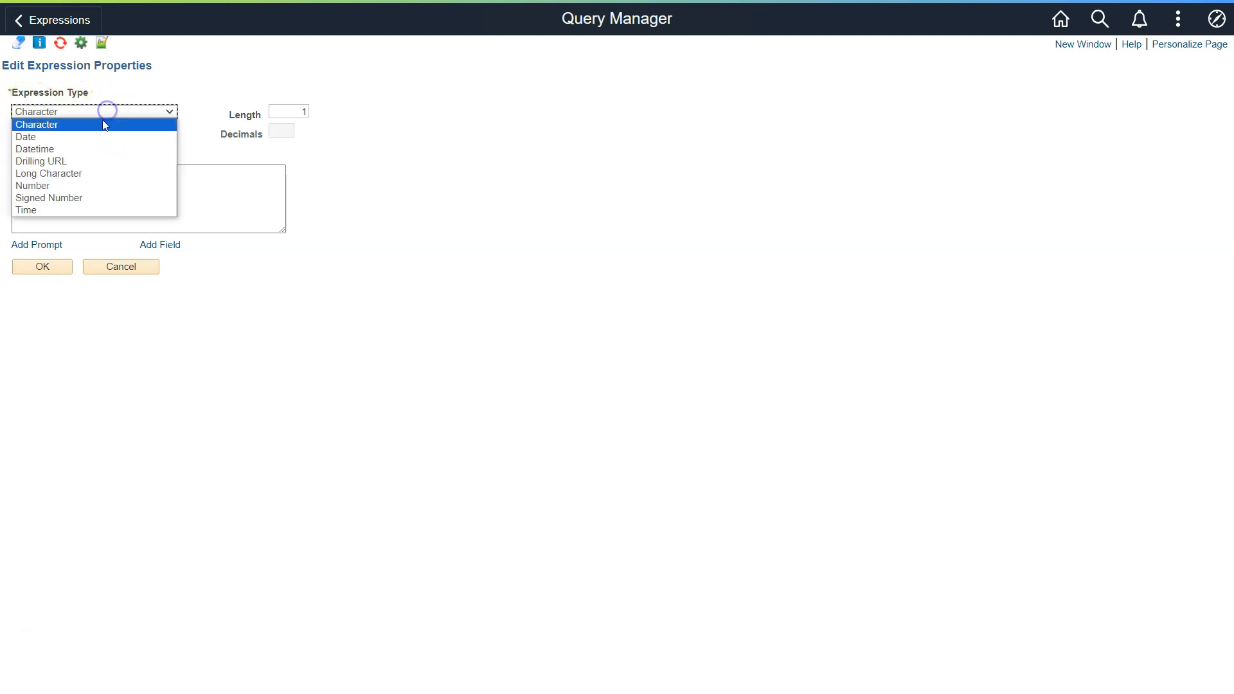
{"action": "left_click", "coordinate": [88, 182]}
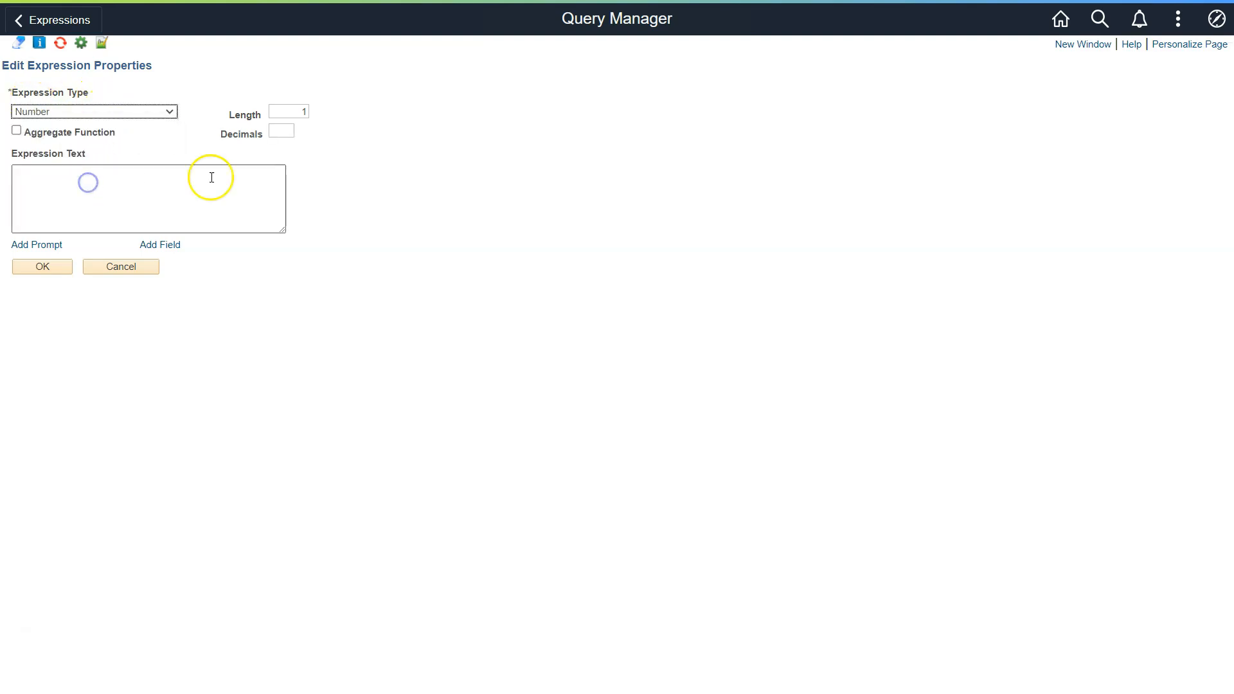
{"action": "double_click", "coordinate": [308, 113]}
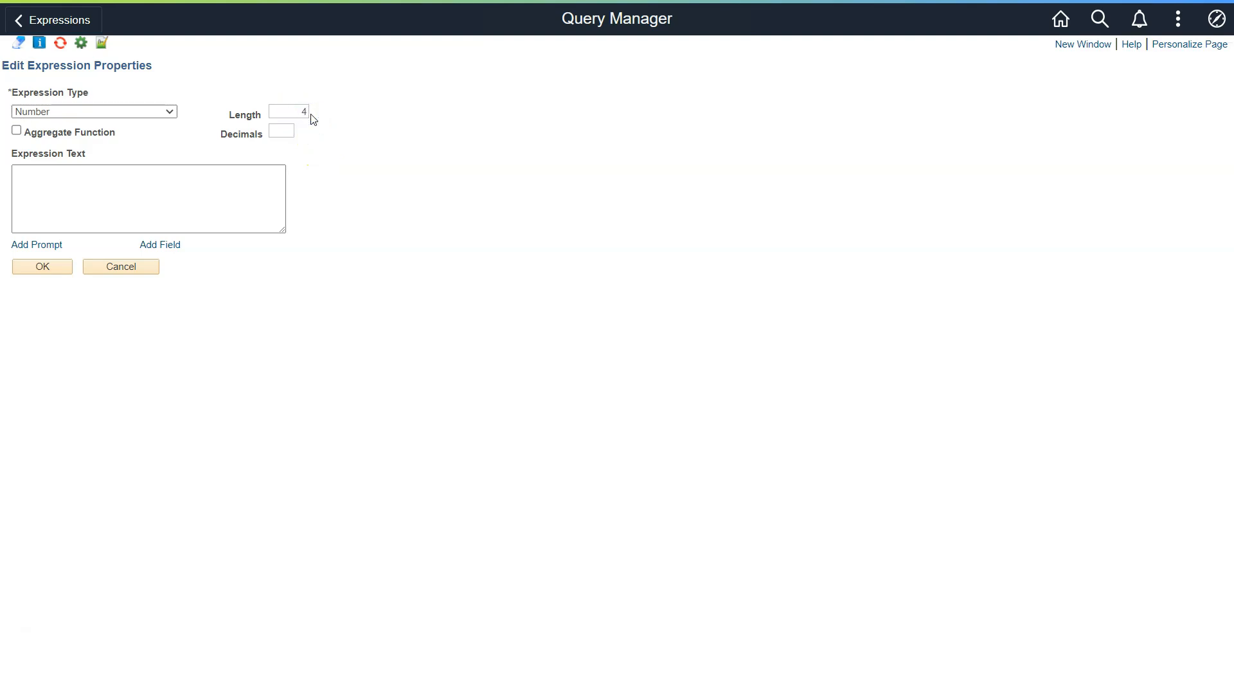
{"action": "left_click", "coordinate": [283, 133]}
Enter the expression text %DateDiff(%datein(A.REQ_DT),%datein(A.APPROVAL_DT)) and save the expression
{"action": "left_click", "coordinate": [72, 176]}
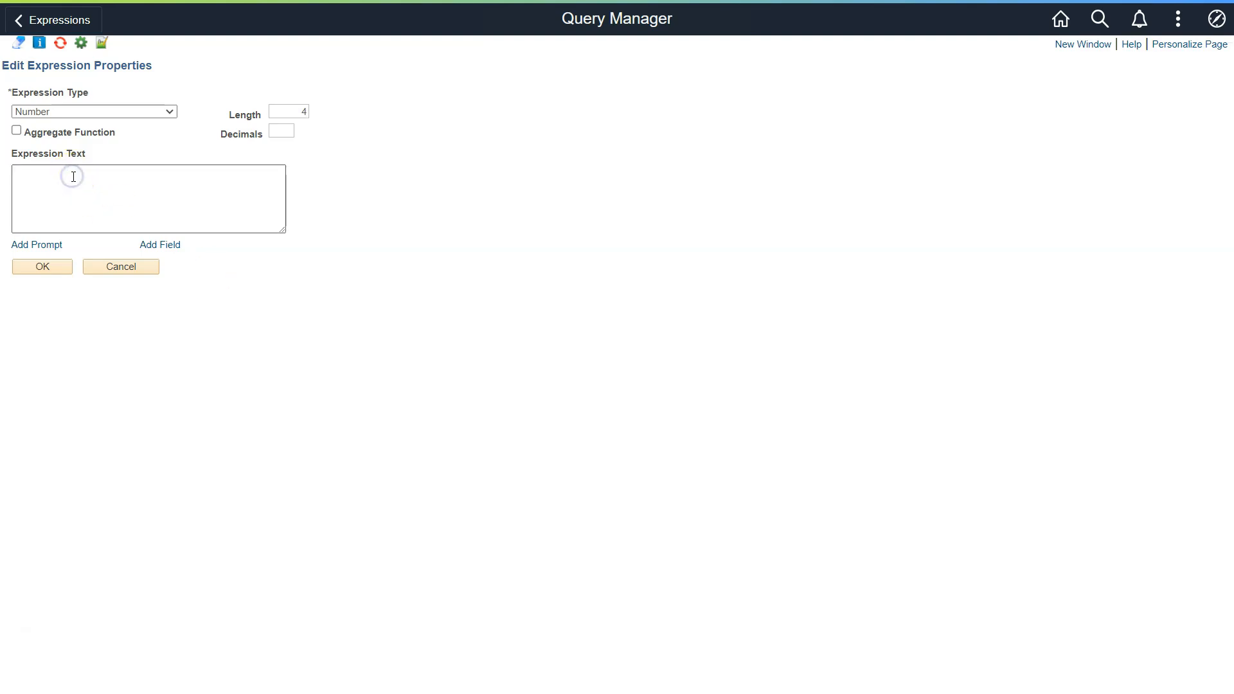
{"action": "type", "text": "%DateDiff(%datein(A.REQ_DT),%datein(A.APPROVAL_DT))"}
{"action": "left_click", "coordinate": [76, 197]}
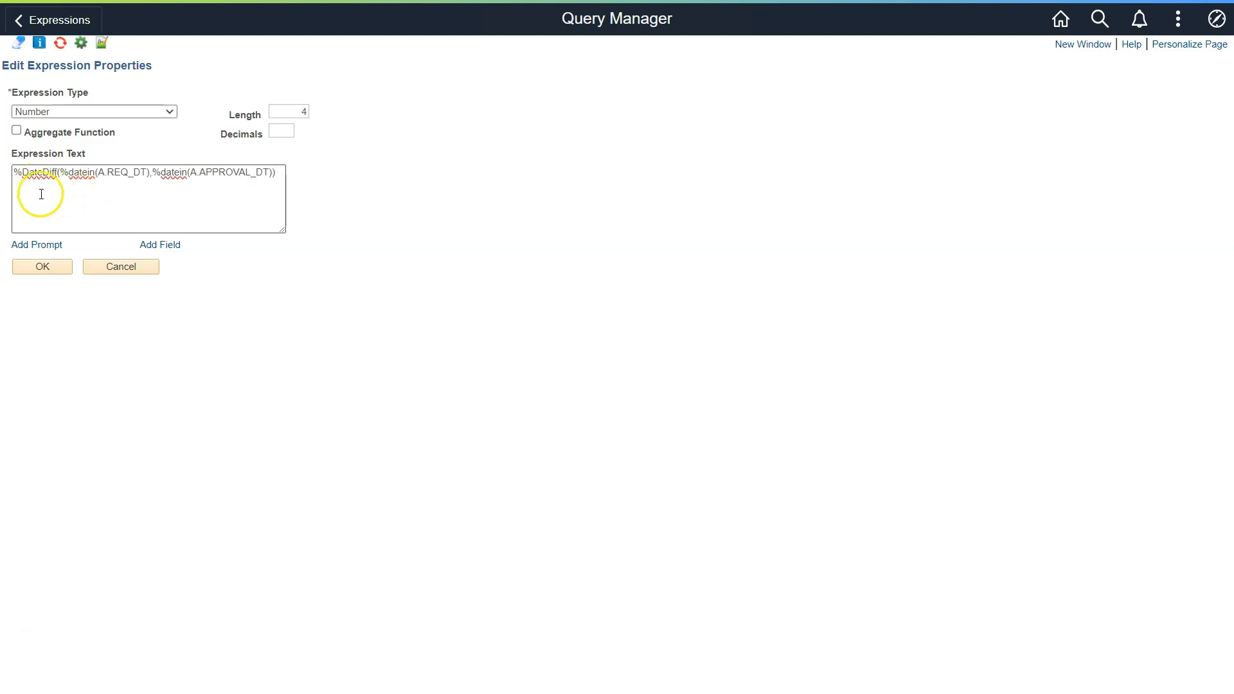
{"action": "left_click_drag", "start_coordinate": [57, 172], "coordinate": [11, 168]}
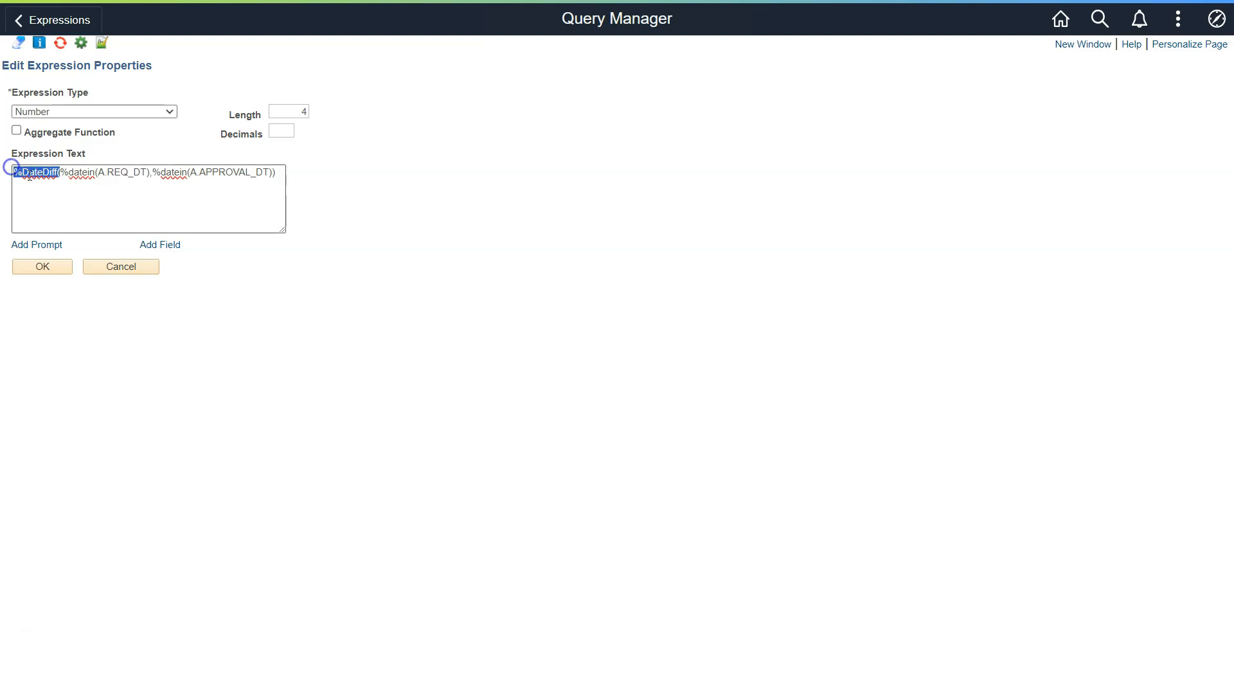
{"action": "left_click", "coordinate": [93, 208]}
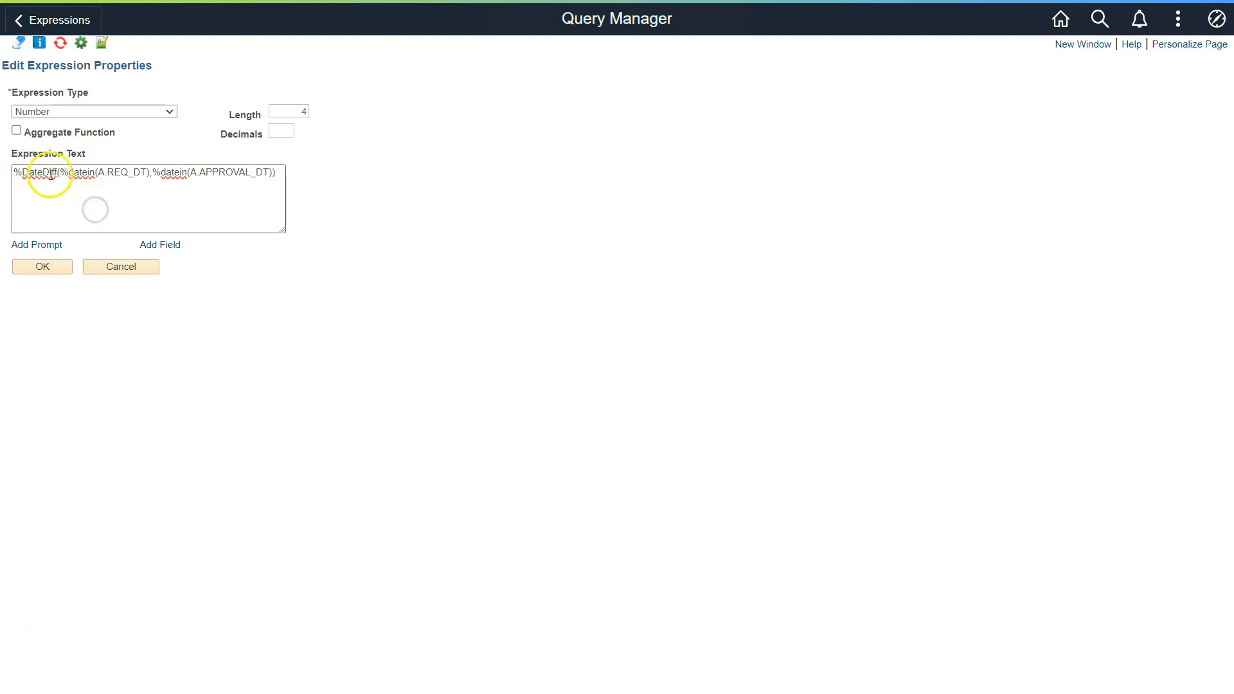
{"action": "left_click_drag", "start_coordinate": [56, 171], "coordinate": [12, 170]}
{"action": "left_click", "coordinate": [77, 196]}
{"action": "left_click_drag", "start_coordinate": [61, 171], "coordinate": [275, 169]}
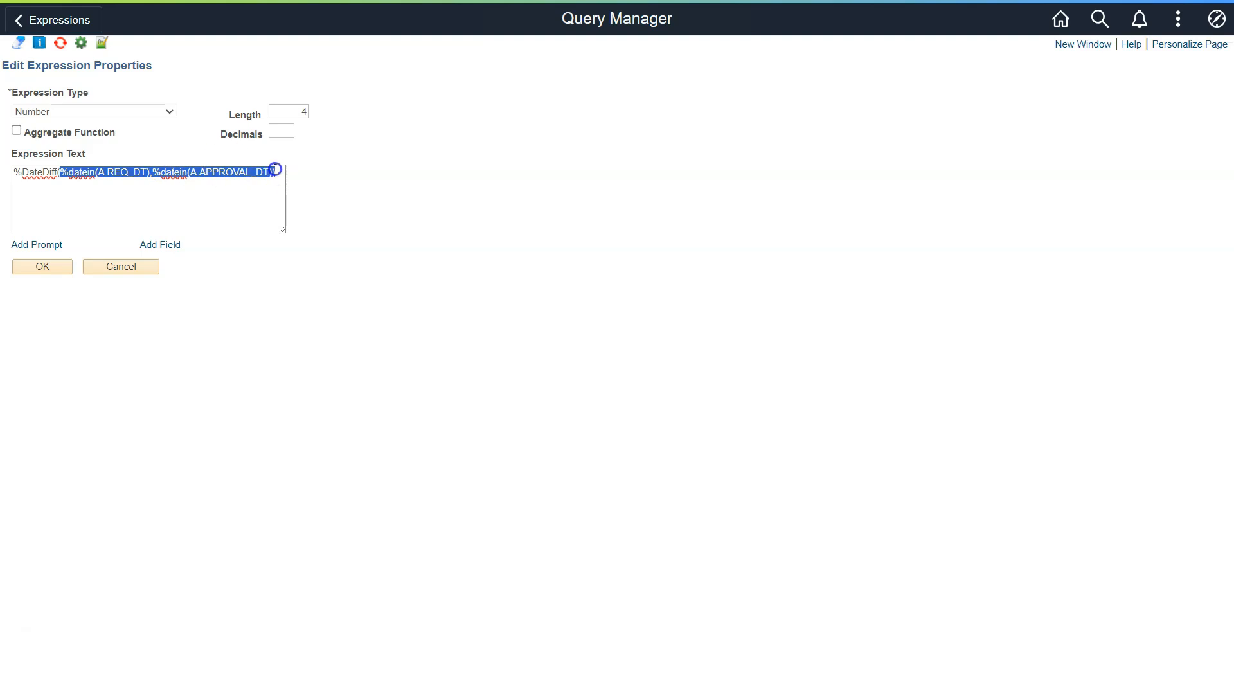
{"action": "left_click", "coordinate": [132, 193]}
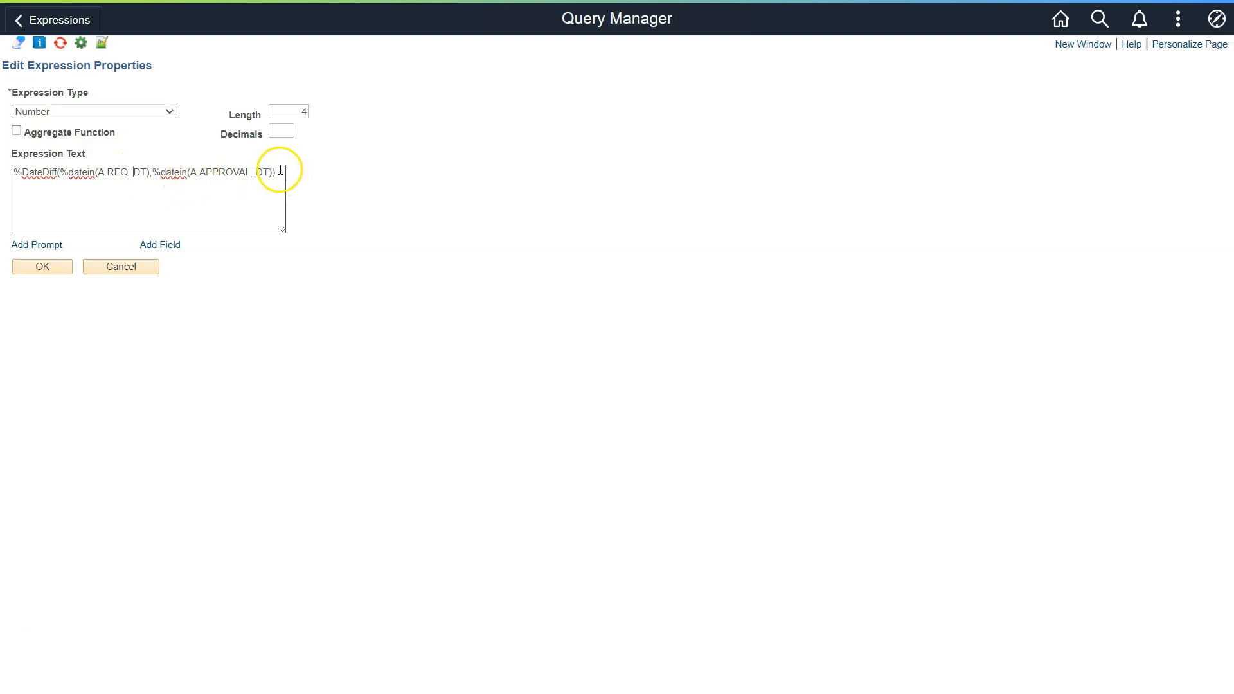
{"action": "left_click", "coordinate": [54, 271]}
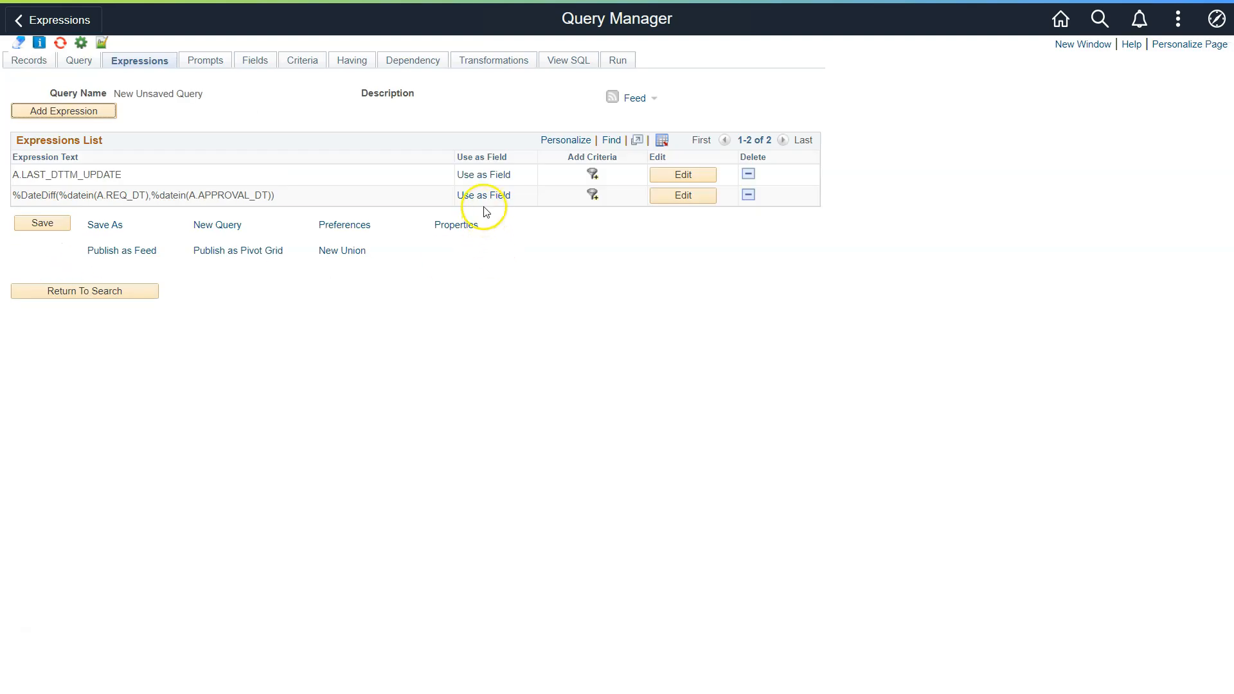
Use the DateDiff expression as a field with the heading text 'No of days to Approve' and run the query
{"action": "left_click", "coordinate": [485, 196]}
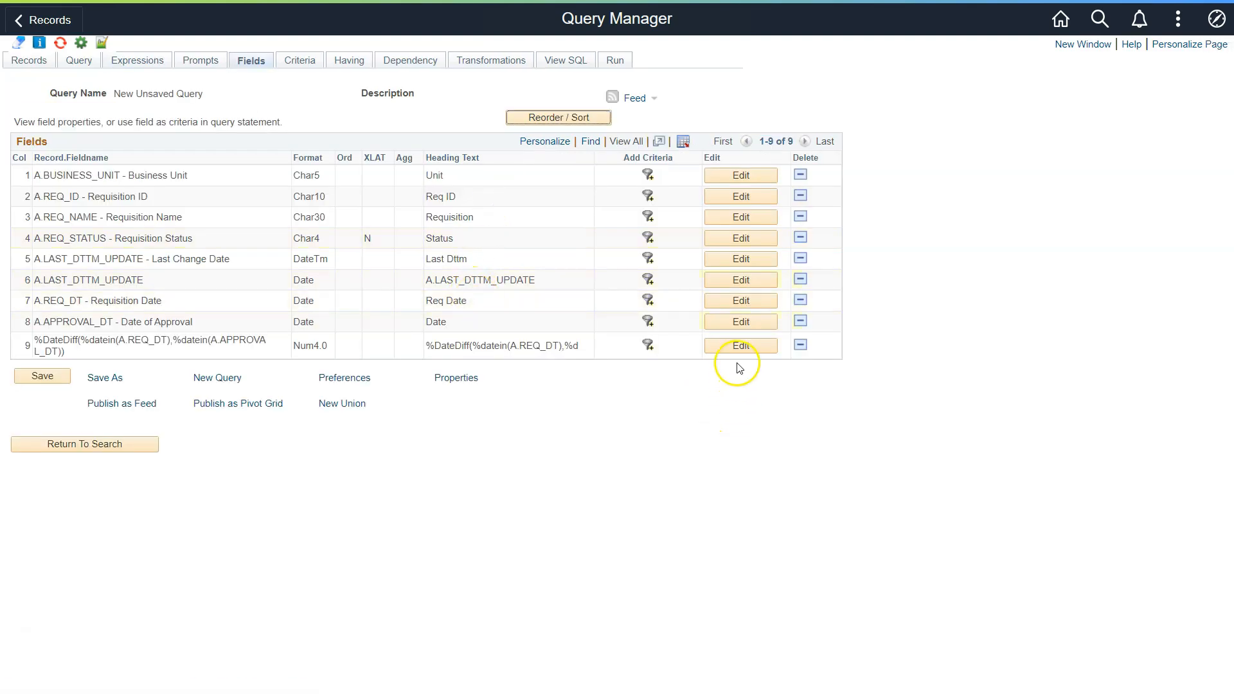
{"action": "left_click", "coordinate": [741, 345]}
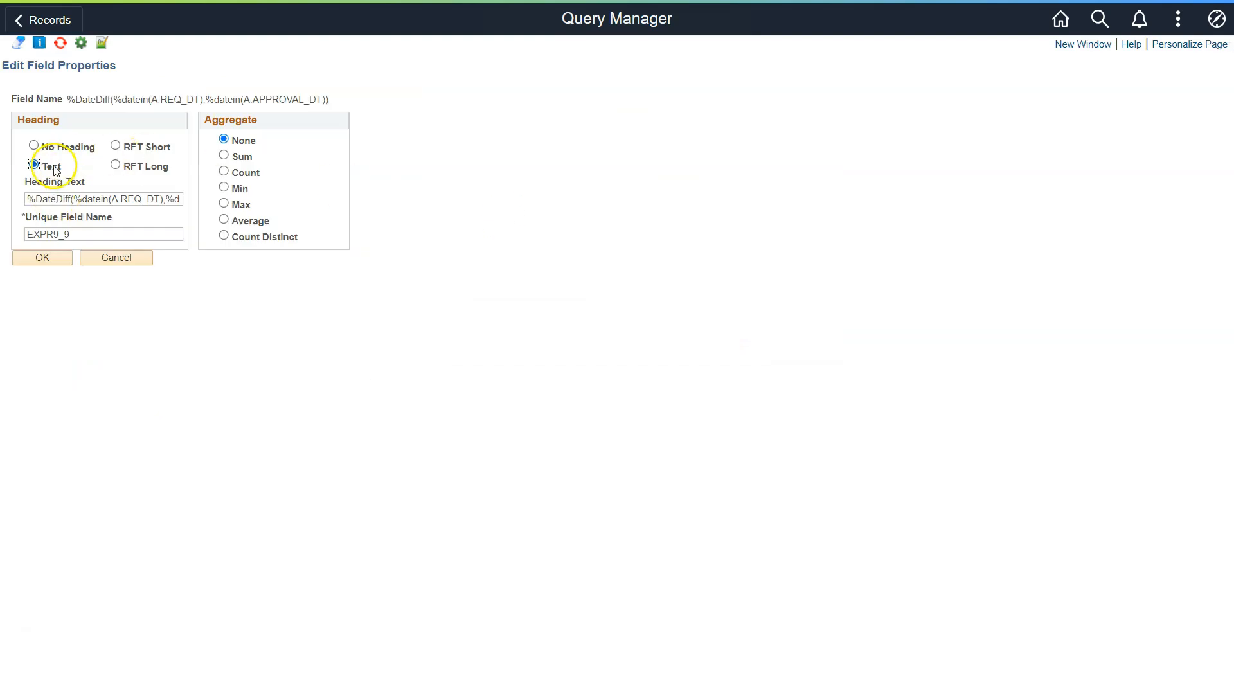
{"action": "triple_click", "coordinate": [86, 197]}
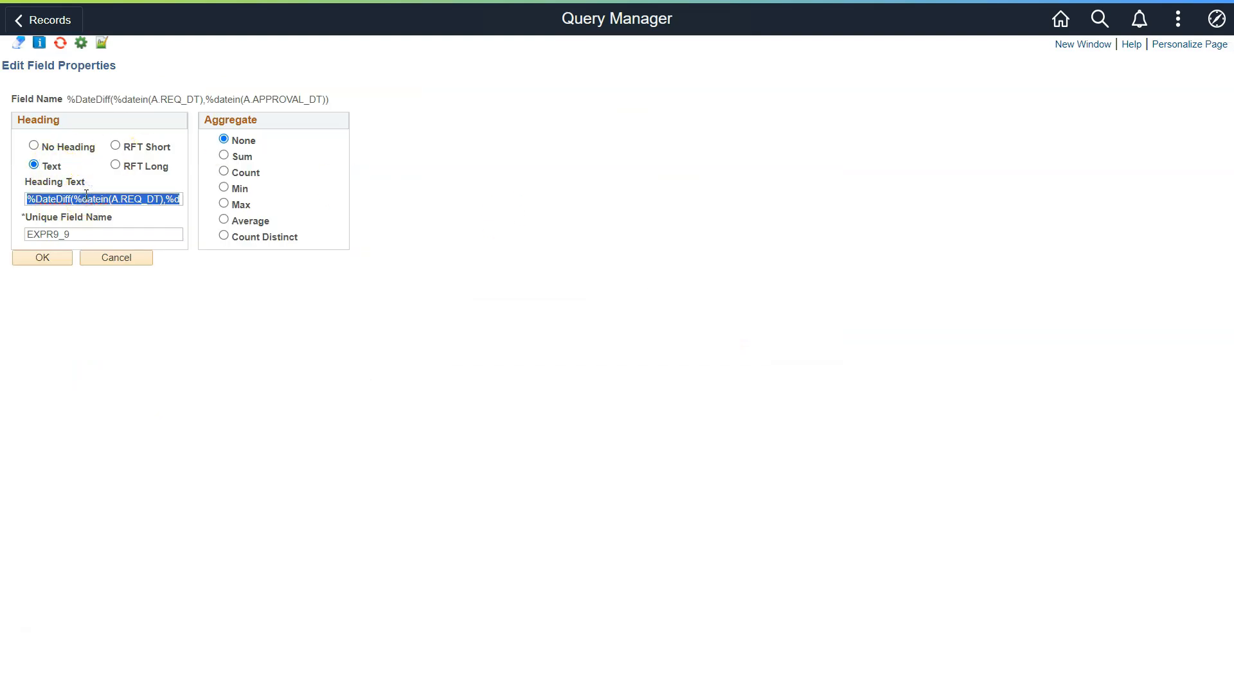
{"action": "type", "text": "No of days to Approve"}
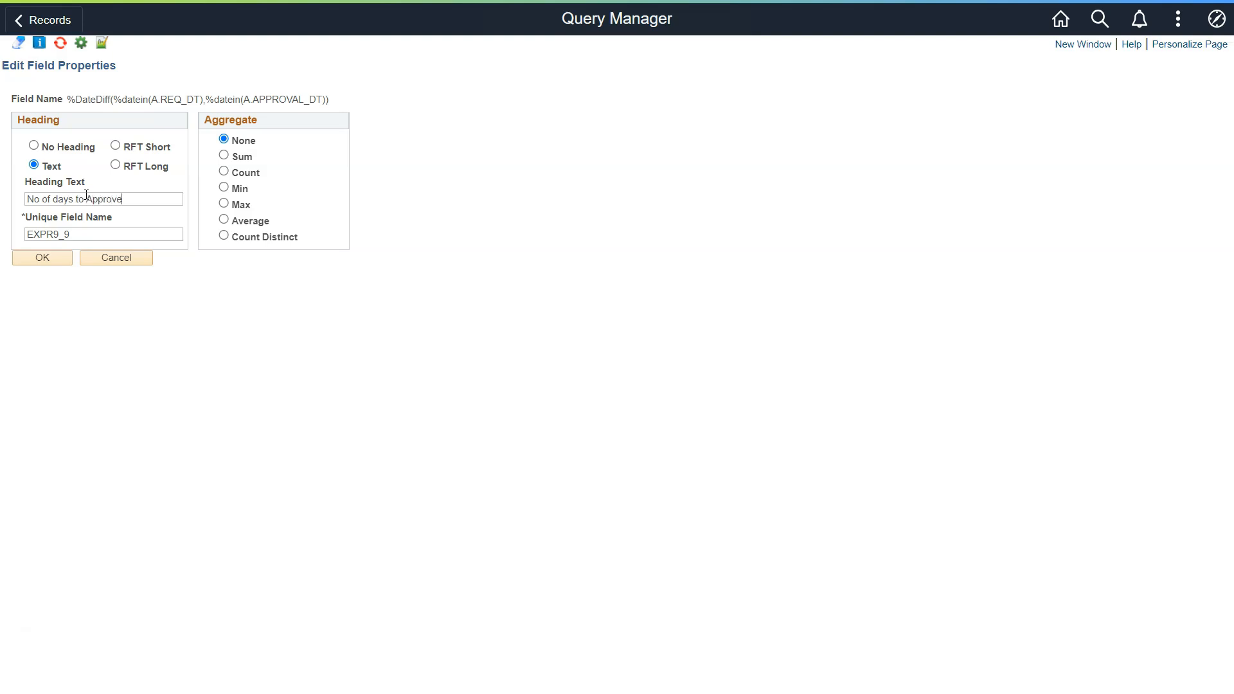
{"action": "left_click", "coordinate": [74, 200]}
{"action": "left_click", "coordinate": [40, 258]}
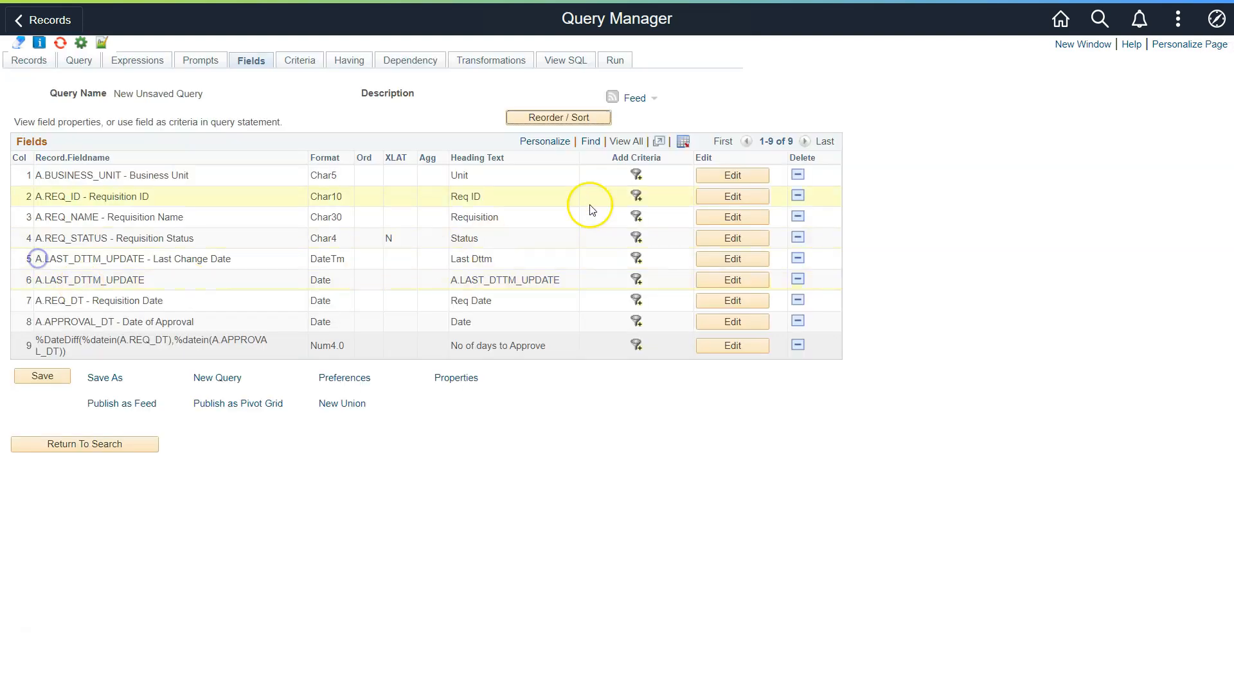
{"action": "left_click", "coordinate": [629, 58]}
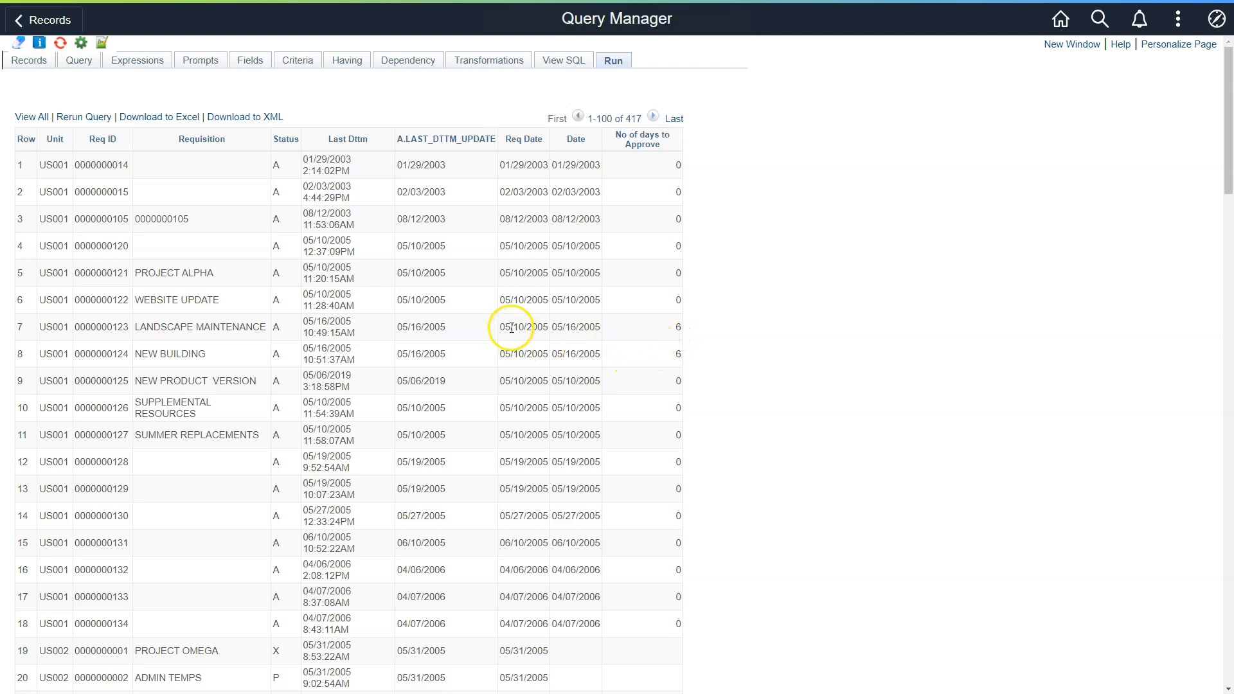
Compare the requisition and approval dates with the 'No of days to Approve' values across the query results
{"action": "left_click_drag", "start_coordinate": [675, 328], "coordinate": [690, 328]}
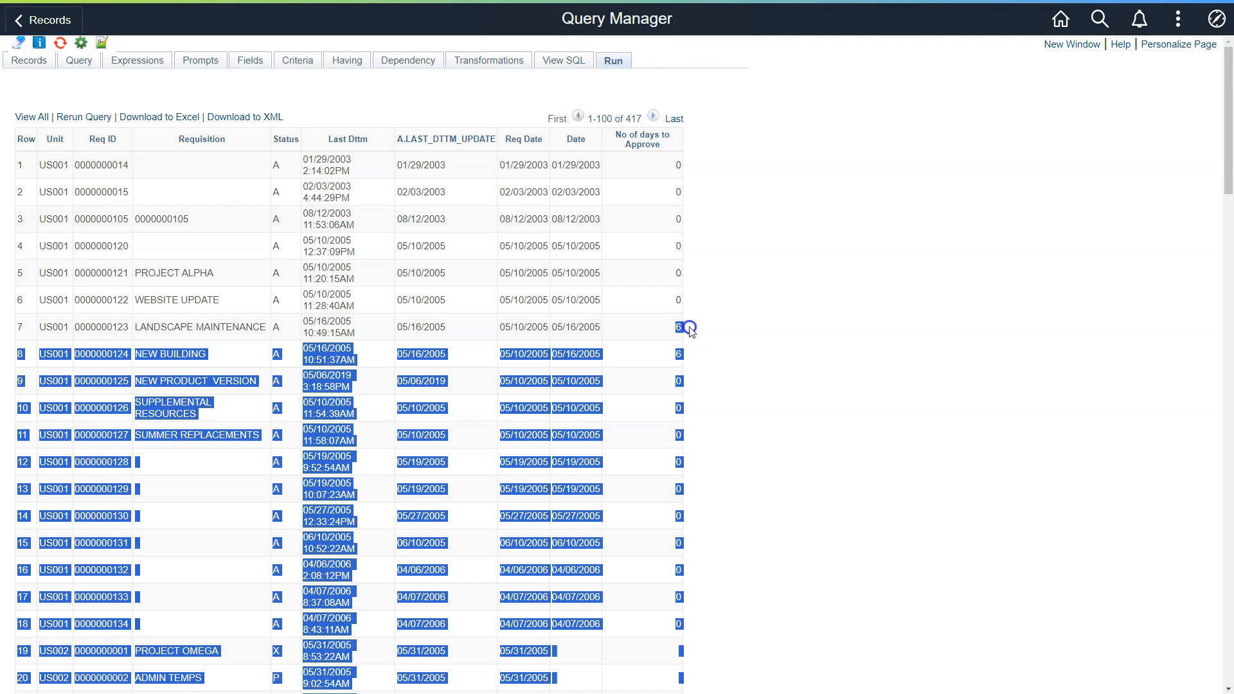
{"action": "left_click", "coordinate": [663, 338]}
{"action": "scroll", "coordinate": [664, 340], "scroll_direction": "down", "scroll_amount": 10}
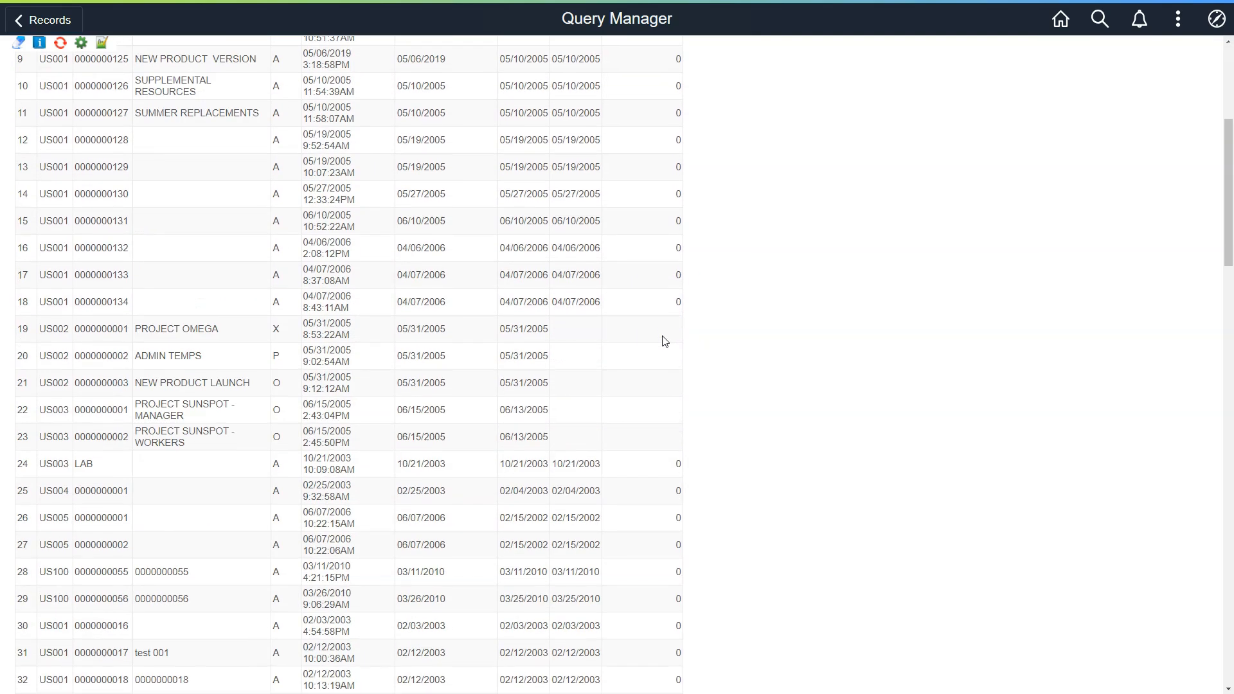
{"action": "scroll", "coordinate": [665, 340], "scroll_direction": "up", "scroll_amount": 5}
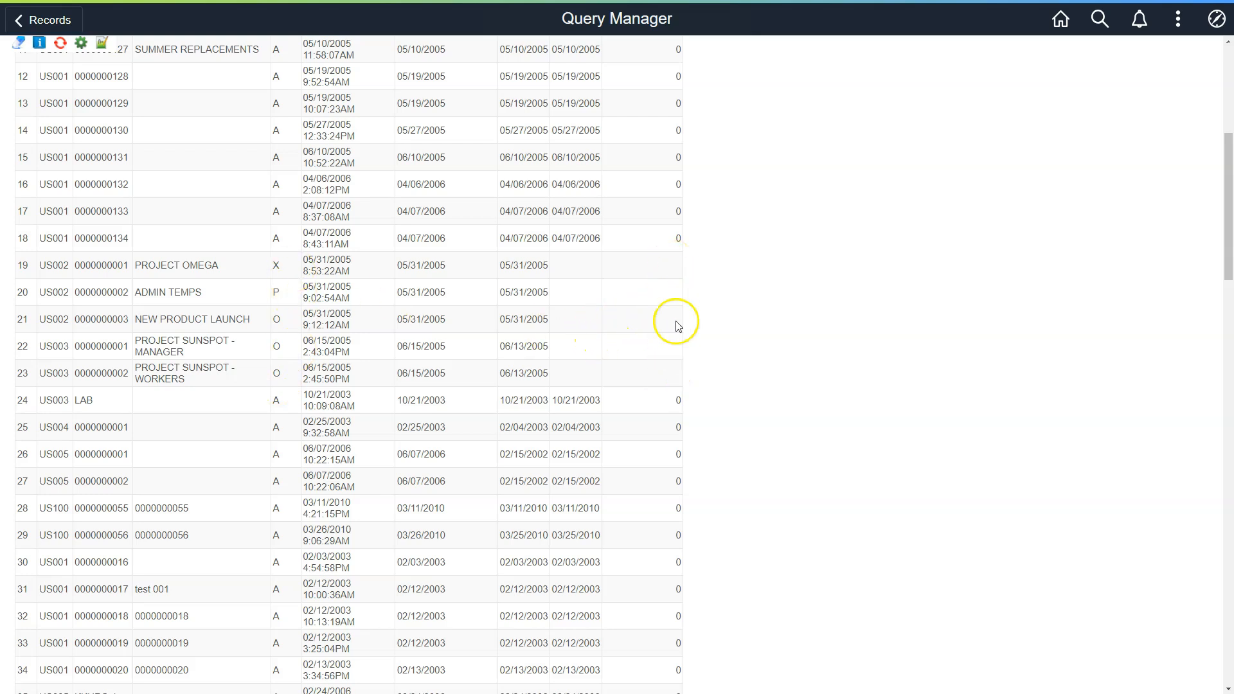
{"action": "scroll", "coordinate": [650, 365], "scroll_direction": "up", "scroll_amount": 1}
{"action": "scroll", "coordinate": [650, 367], "scroll_direction": "down", "scroll_amount": 8}
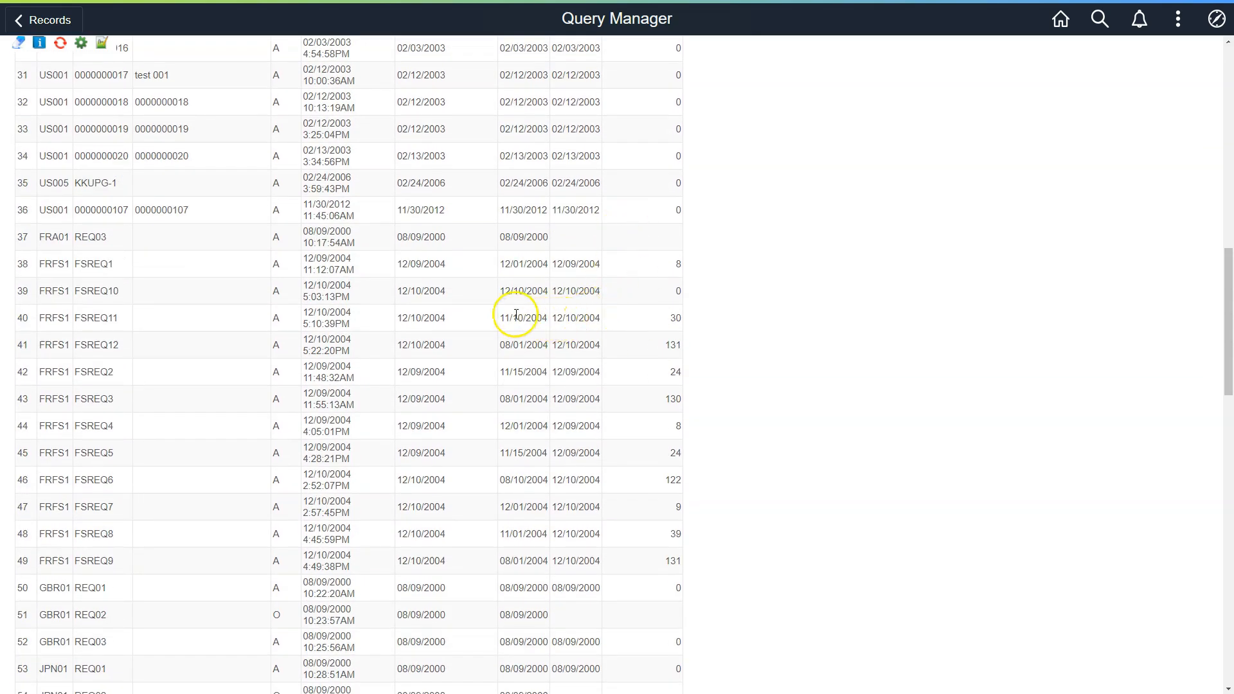
{"action": "left_click_drag", "start_coordinate": [493, 318], "coordinate": [519, 316]}
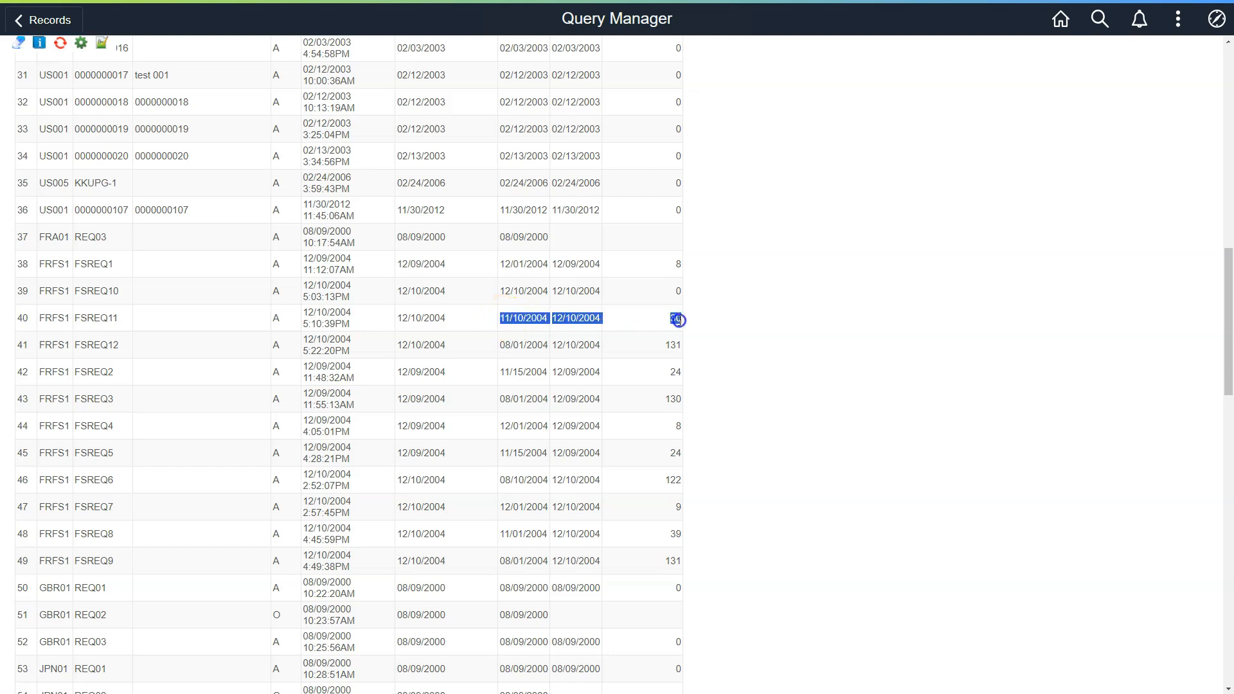
{"action": "left_click", "coordinate": [640, 305]}
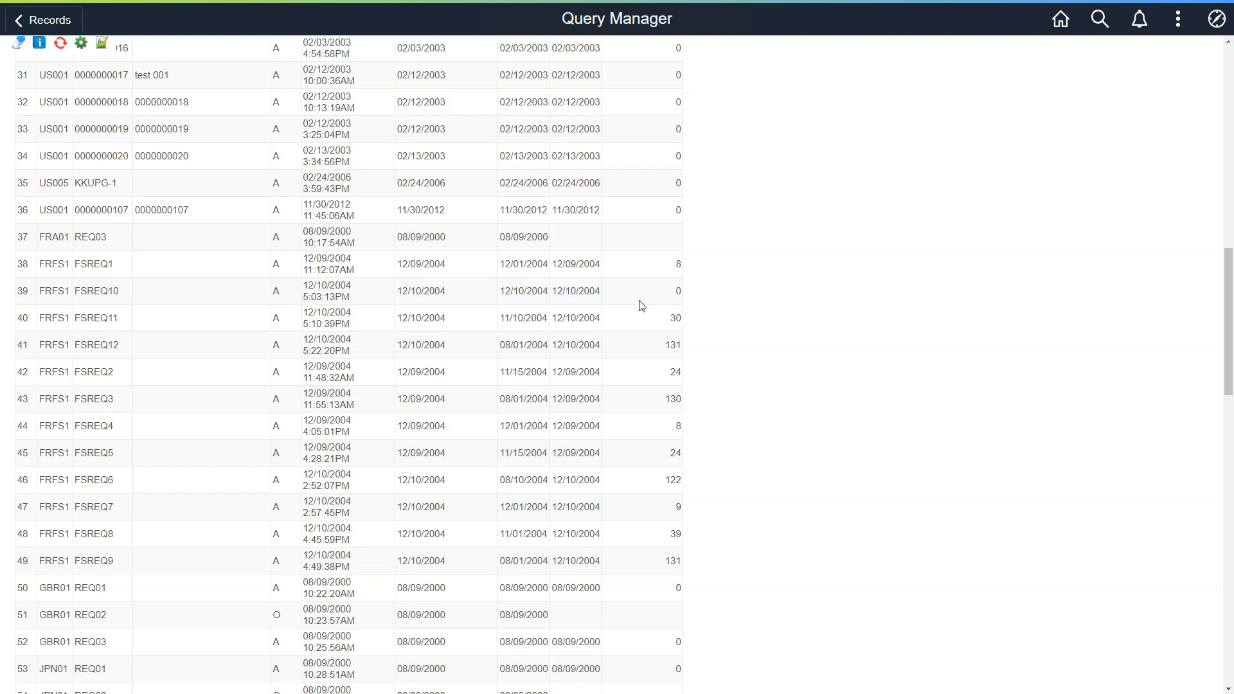
{"action": "left_click", "coordinate": [640, 308]}
{"action": "scroll", "coordinate": [636, 368], "scroll_direction": "up", "scroll_amount": 6}
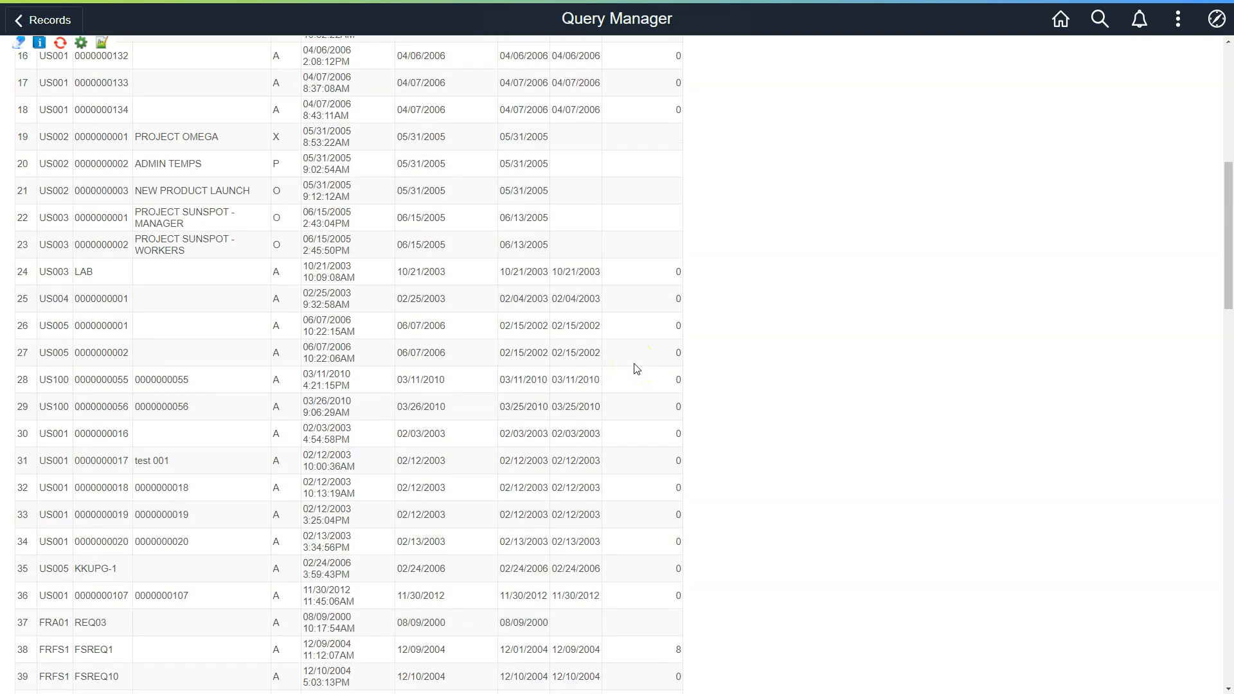